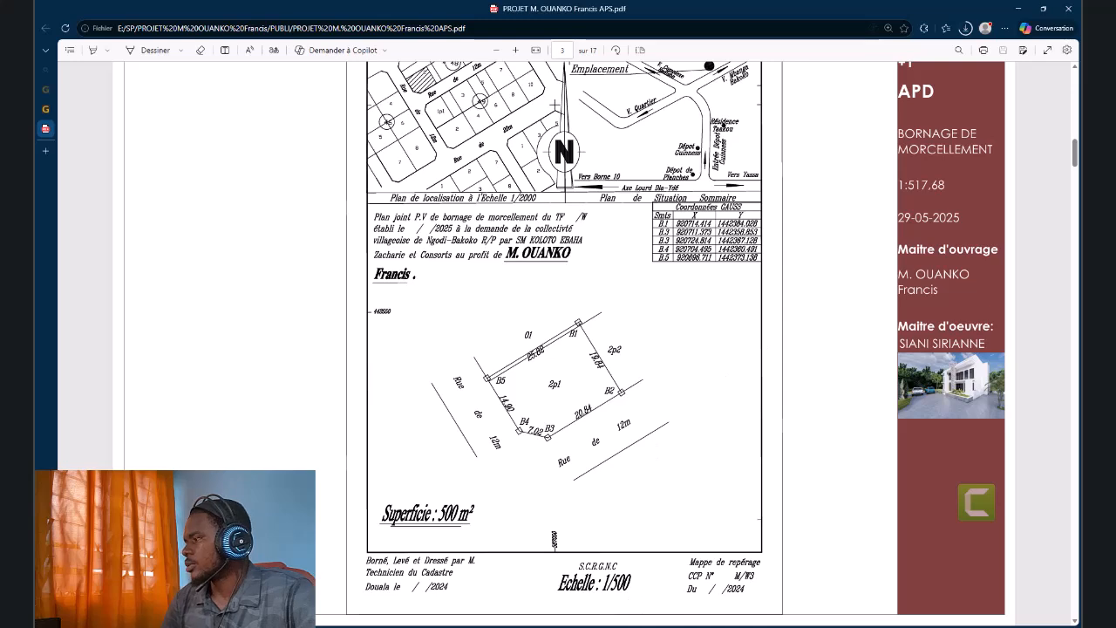
# Switch to Archicad, where the imported boundary survey sheet is placed on the storey plan.
pyautogui.hotkey('alt', 'Tab')
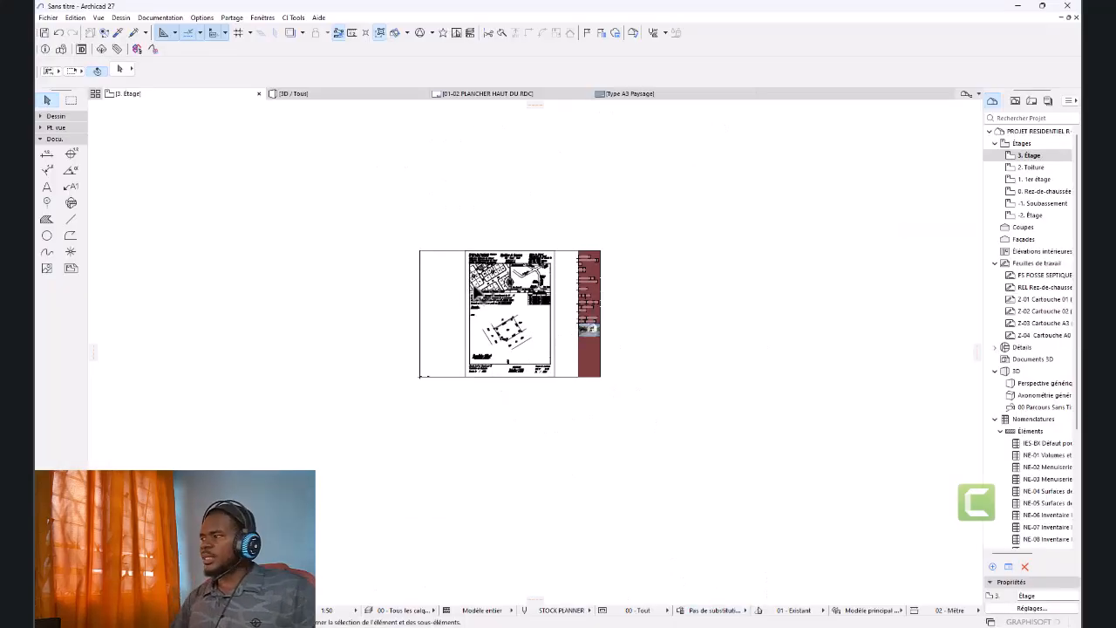
pyautogui.scroll(5, 493, 321)
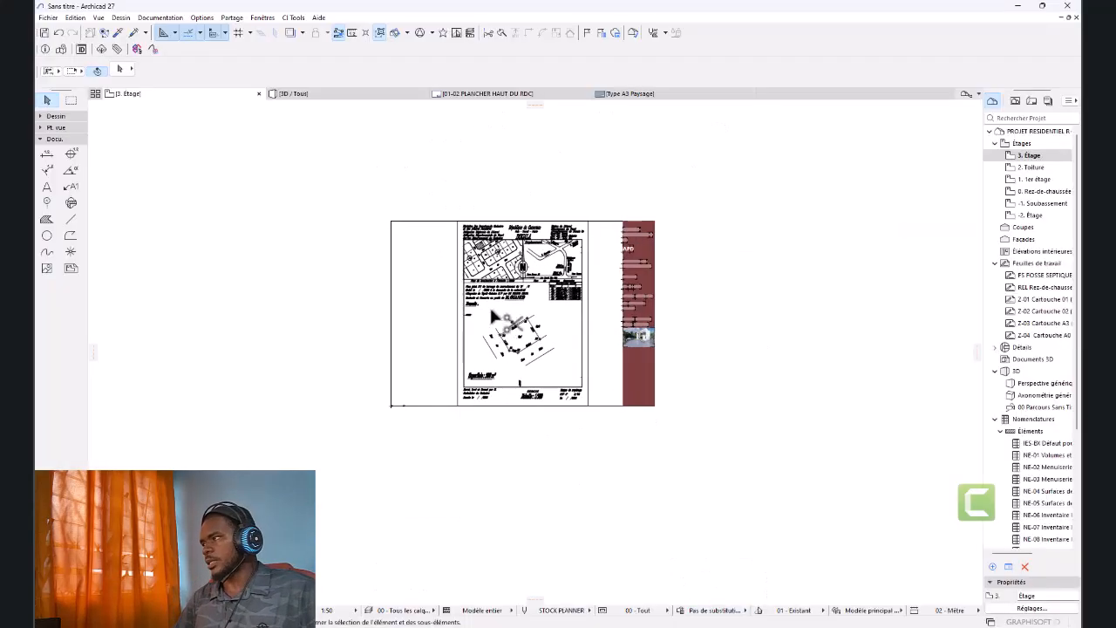
pyautogui.scroll(2, 438, 231)
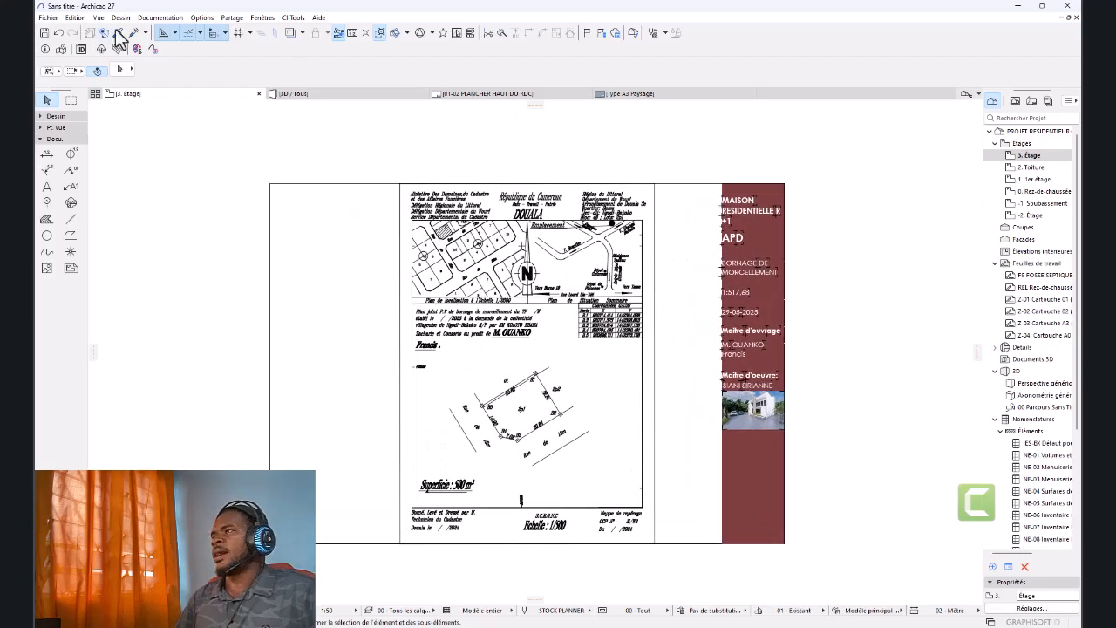
pyautogui.click(76, 18)
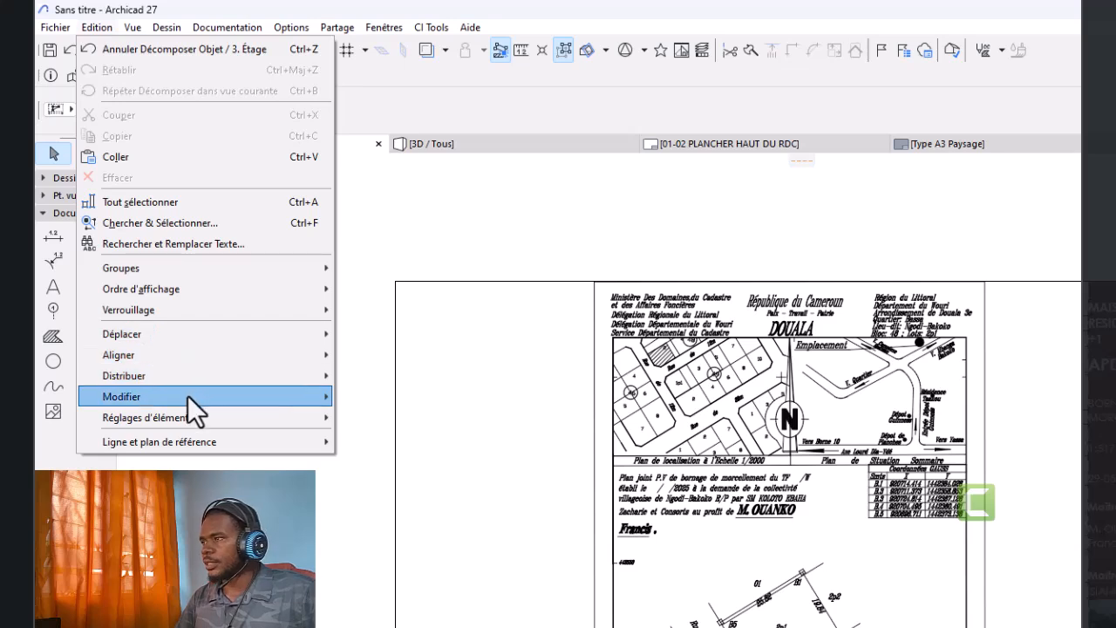
pyautogui.moveTo(187, 395)
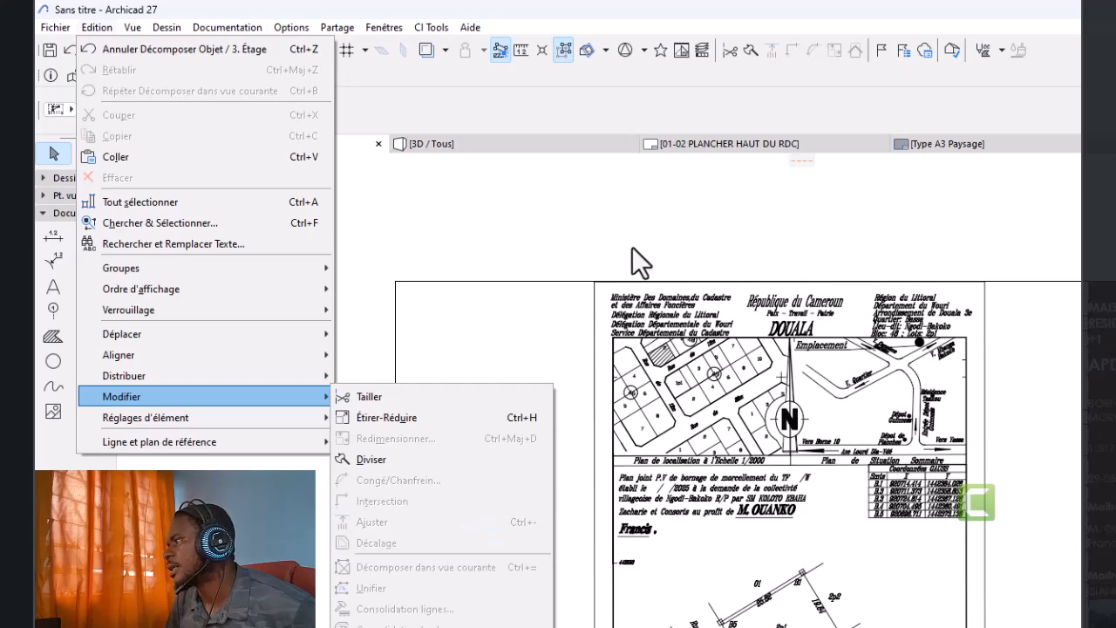
pyautogui.click(639, 226)
pyautogui.scroll(-2, 534, 255)
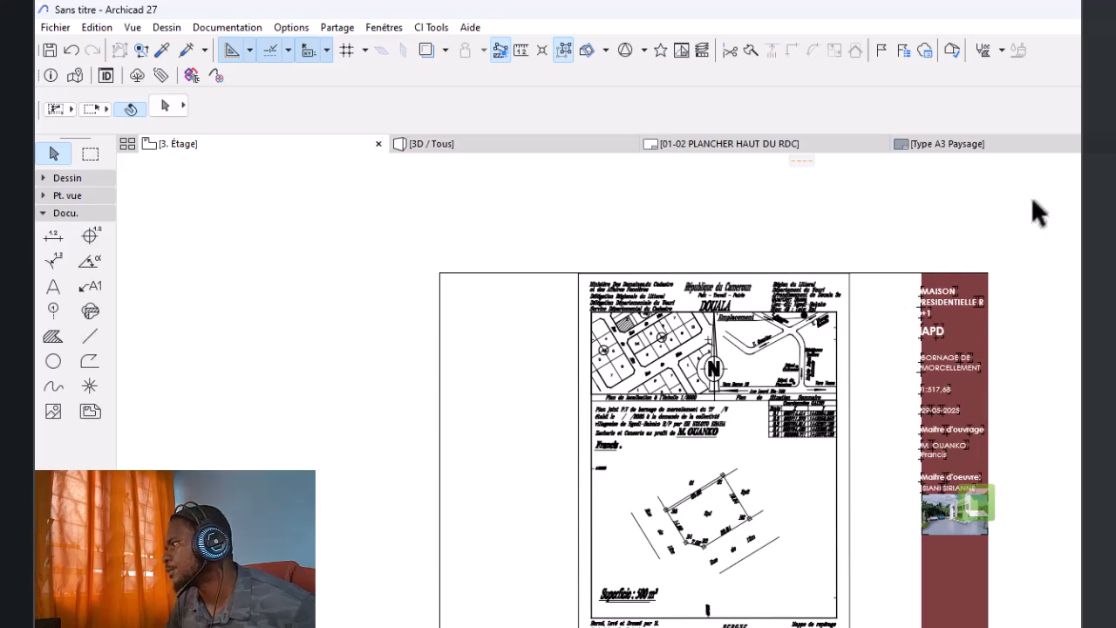
# Delete the red title block, the outer sheet frame and the remaining vertical frame line around the survey plan.
pyautogui.moveTo(1032, 200); pyautogui.dragTo(348, 627)
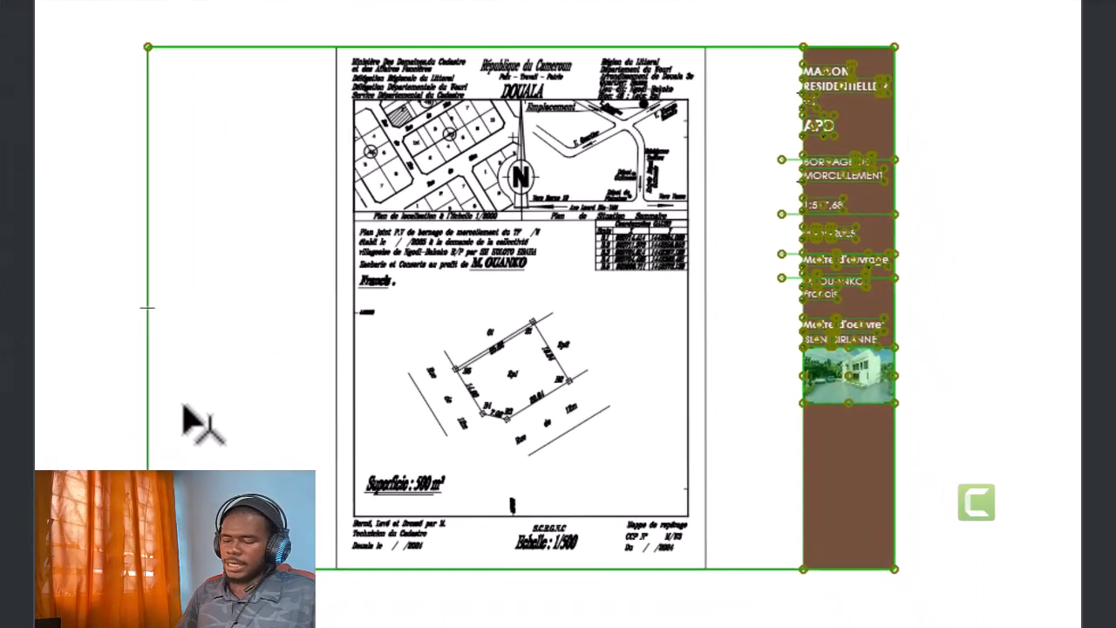
pyautogui.press('Delete')
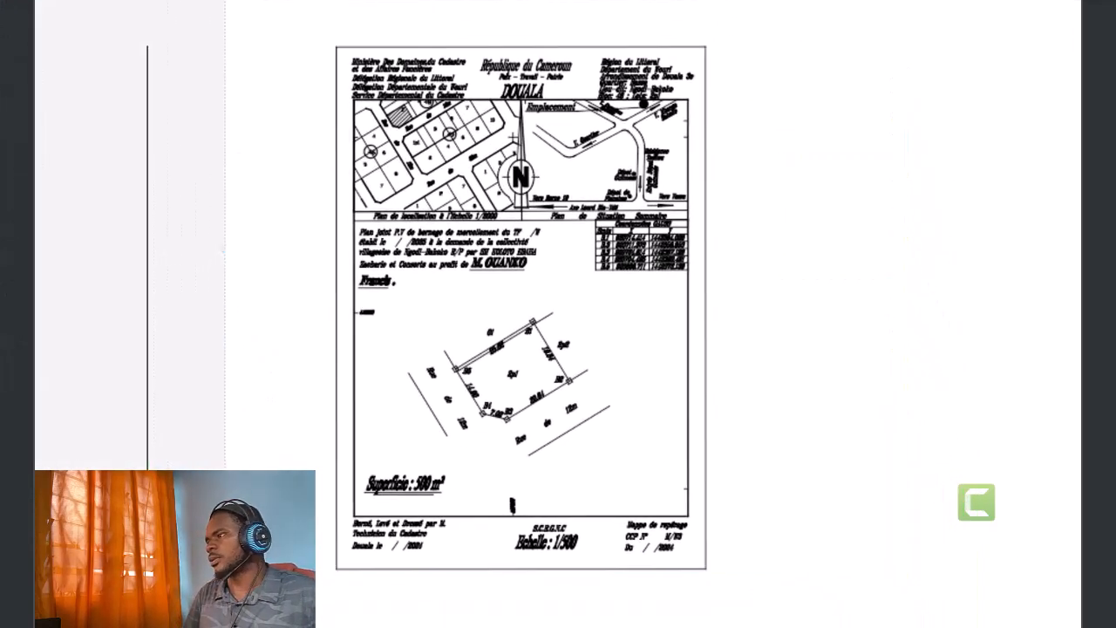
pyautogui.moveTo(225, 1); pyautogui.dragTo(35, 627)
pyautogui.press('Delete')
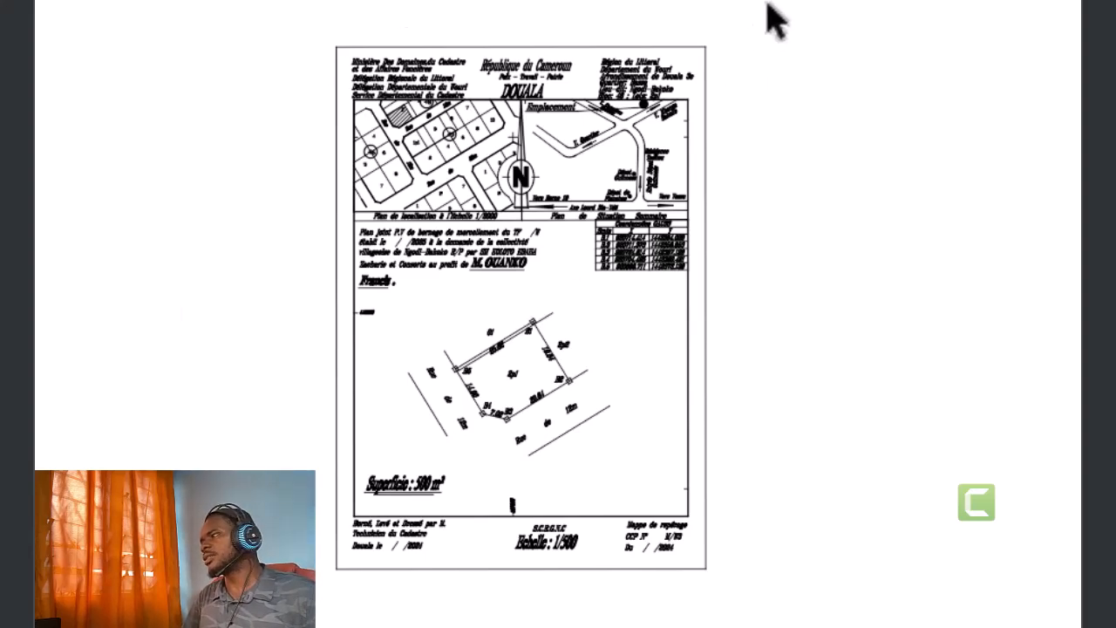
# Resize the whole survey plan graphically so that the boundary side from B1 to B2 is 19,84 long, and clear the selection.
pyautogui.moveTo(768, 3); pyautogui.dragTo(57, 626)
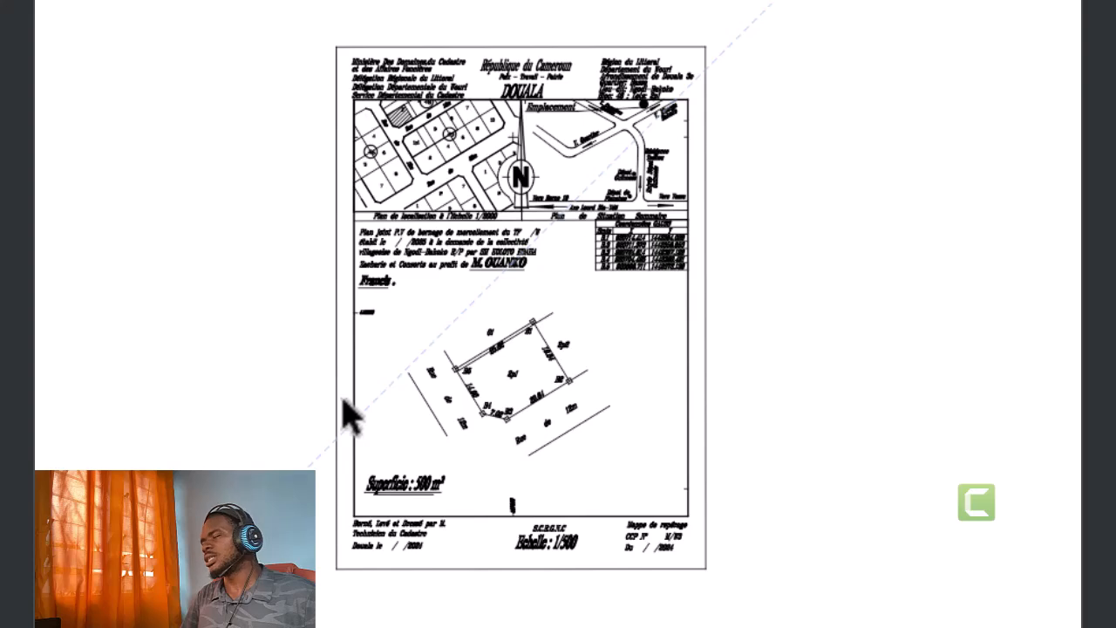
pyautogui.click(348, 416)
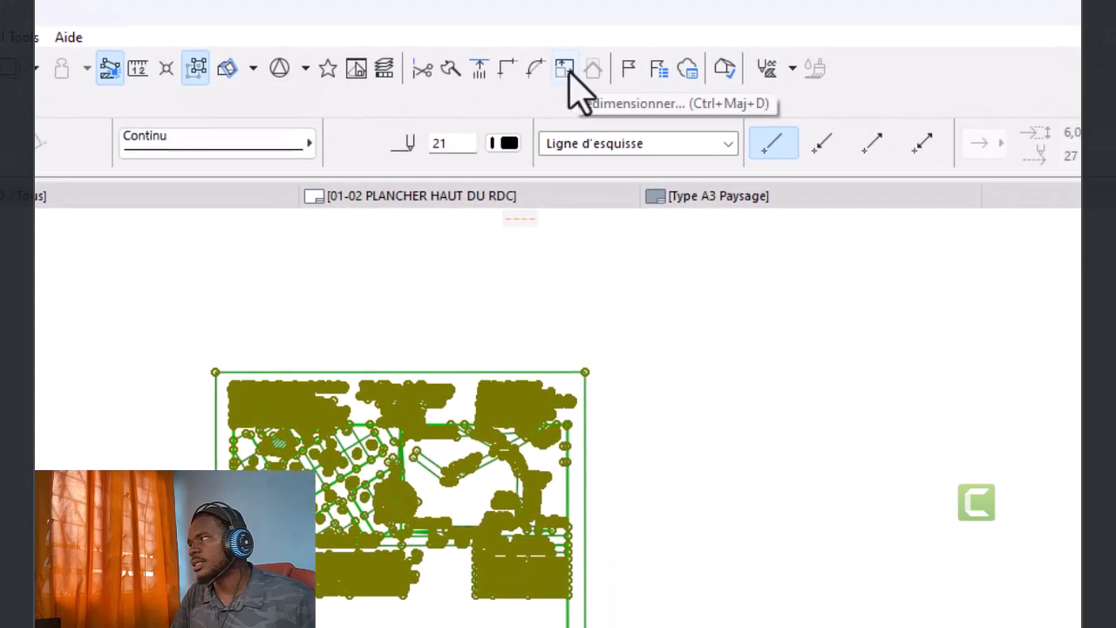
pyautogui.click(567, 70)
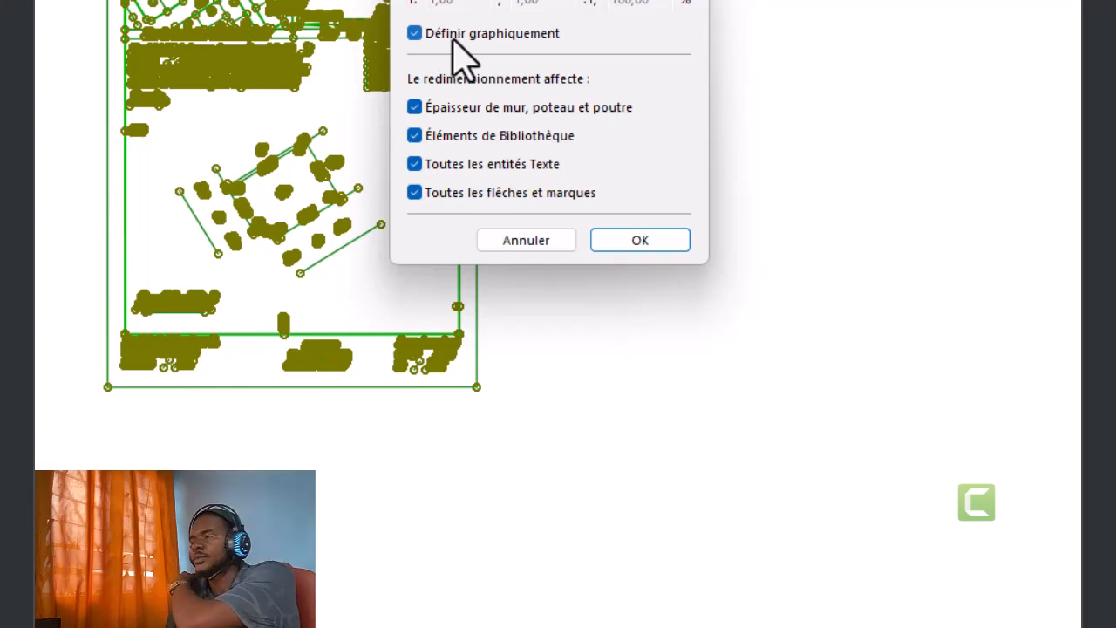
pyautogui.click(617, 247)
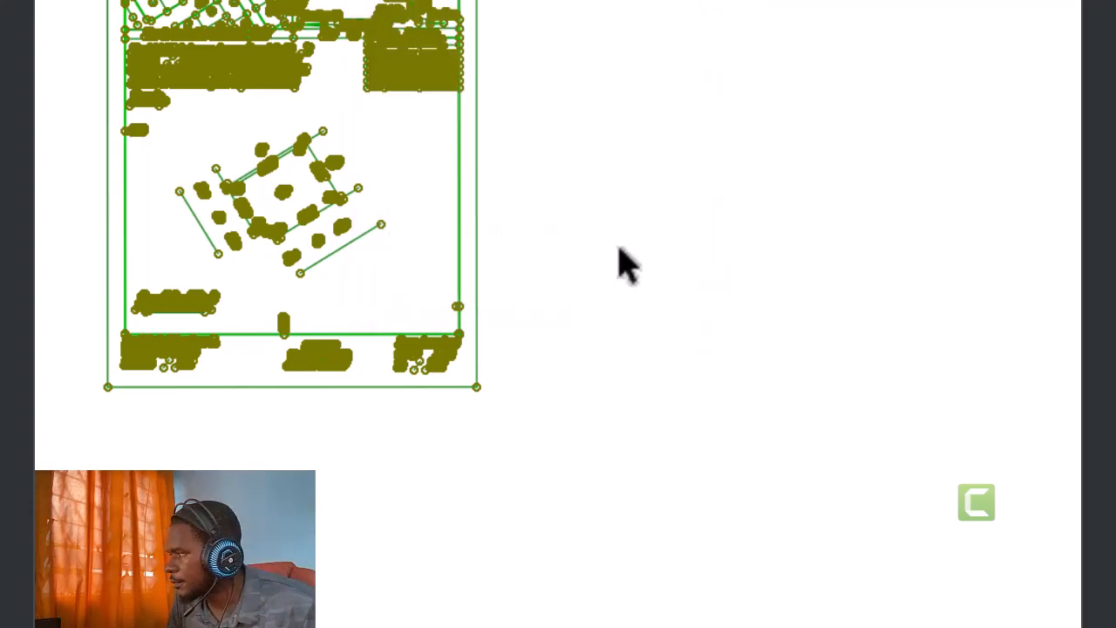
pyautogui.scroll(6, 331, 196)
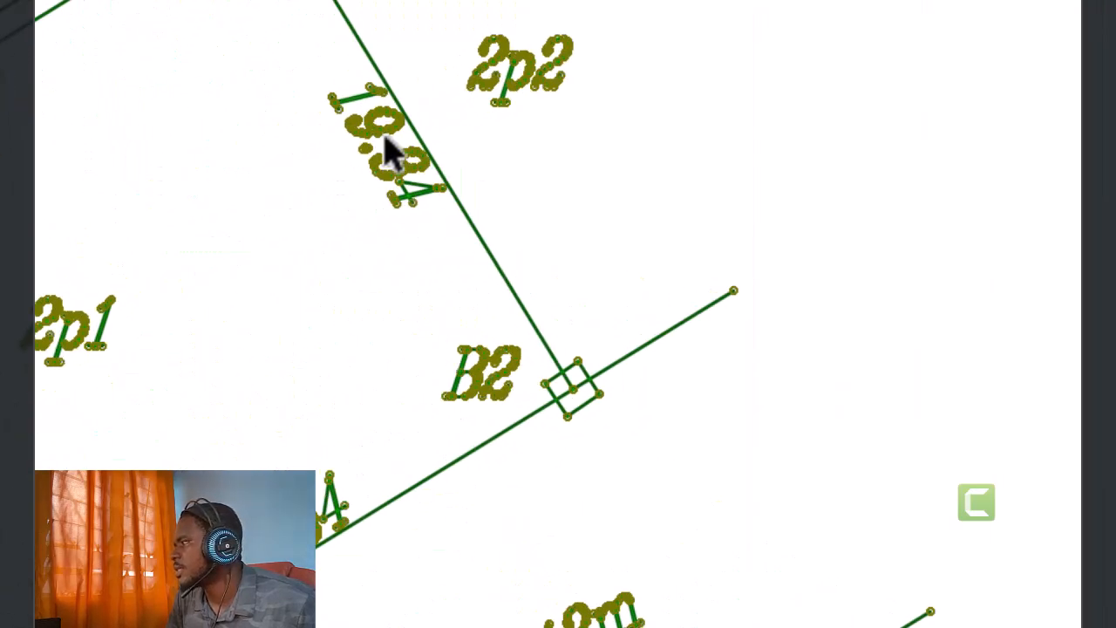
pyautogui.scroll(3, 392, 175)
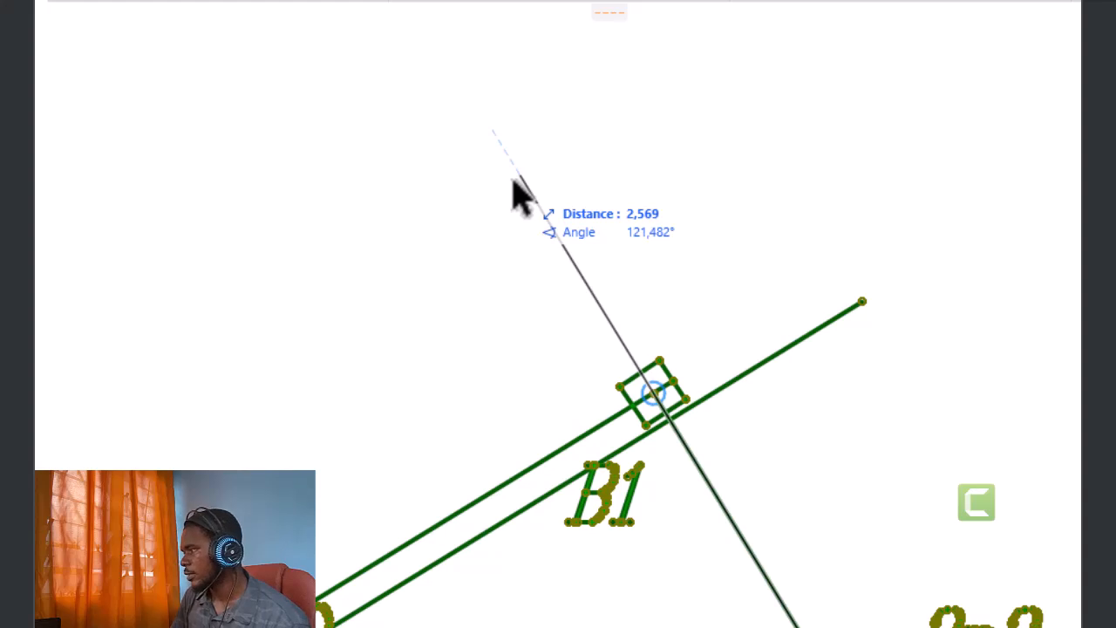
pyautogui.write('19')
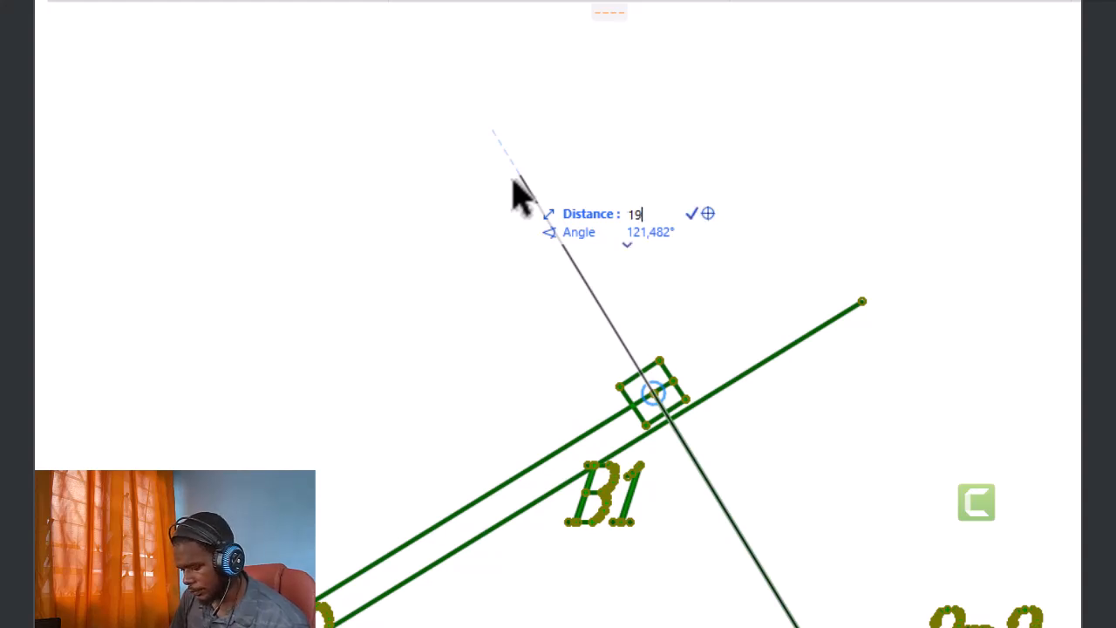
pyautogui.write(',84')
pyautogui.press('Return')
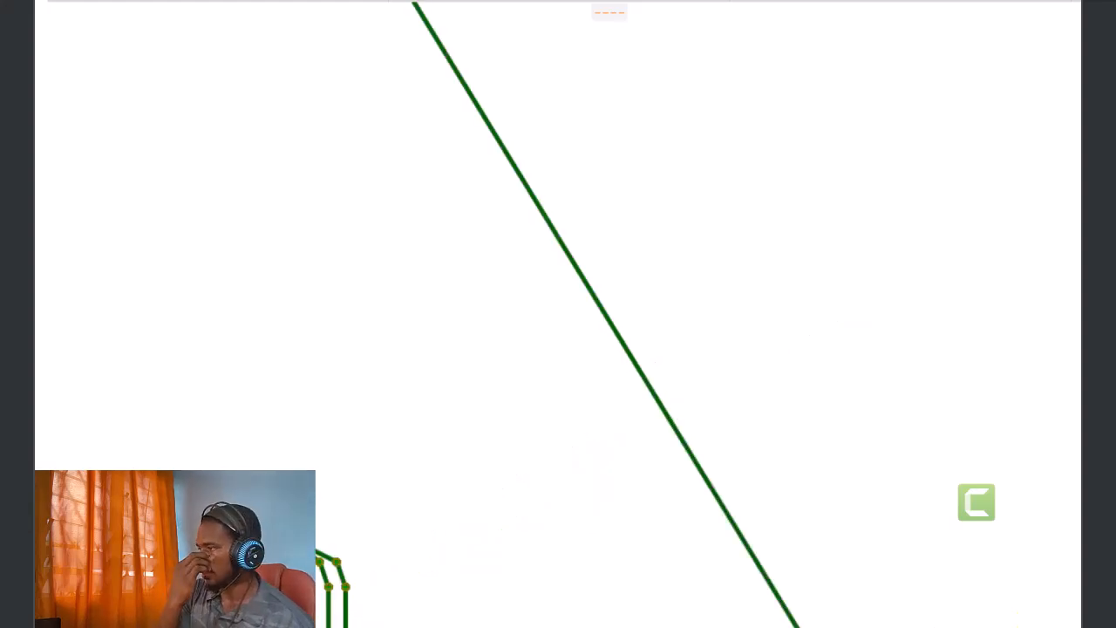
pyautogui.scroll(-2, 558, 313)
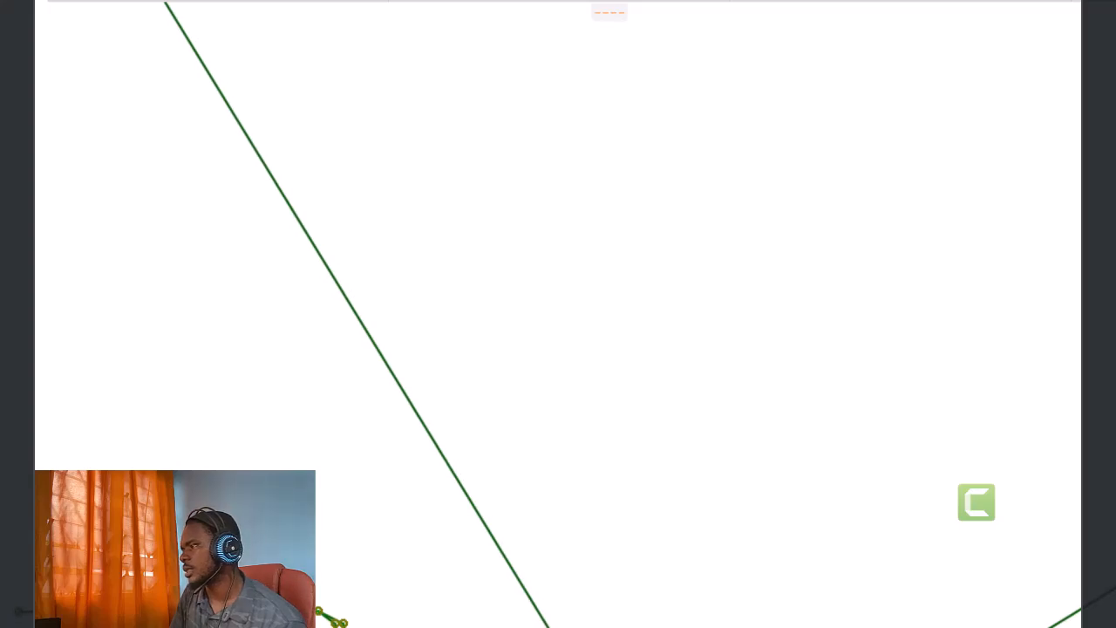
pyautogui.scroll(-2, 654, 451)
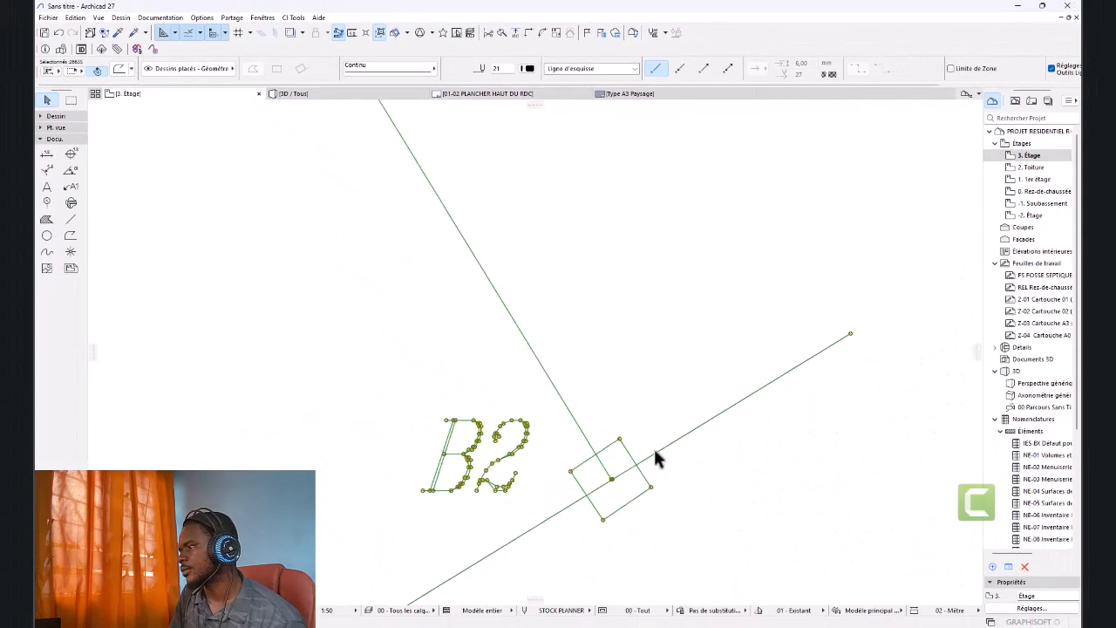
pyautogui.scroll(-1, 655, 451)
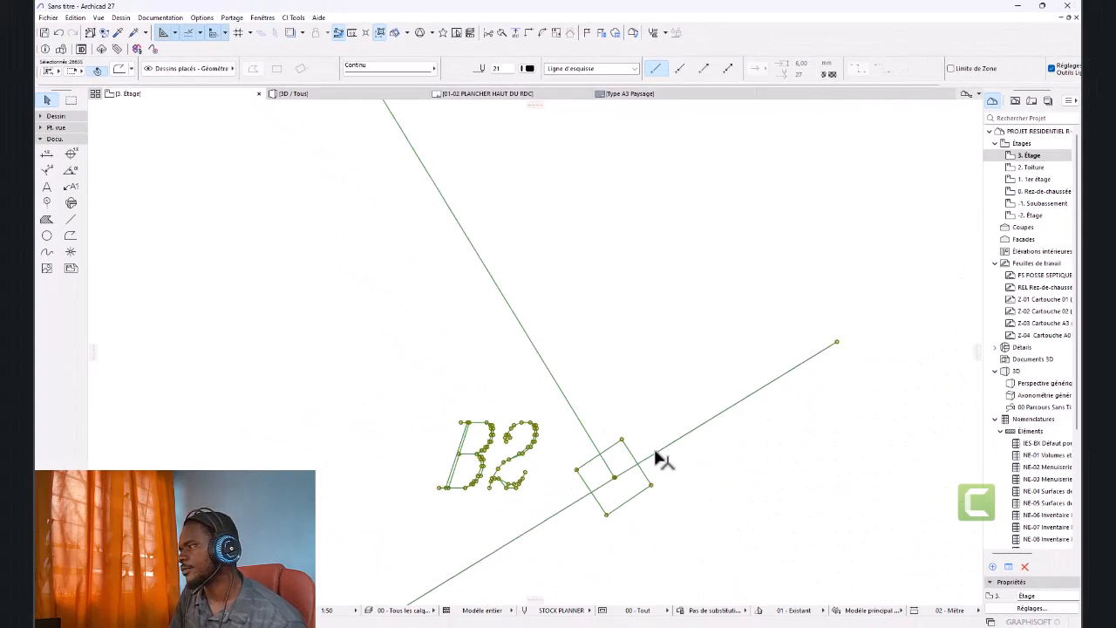
pyautogui.scroll(-5, 655, 451)
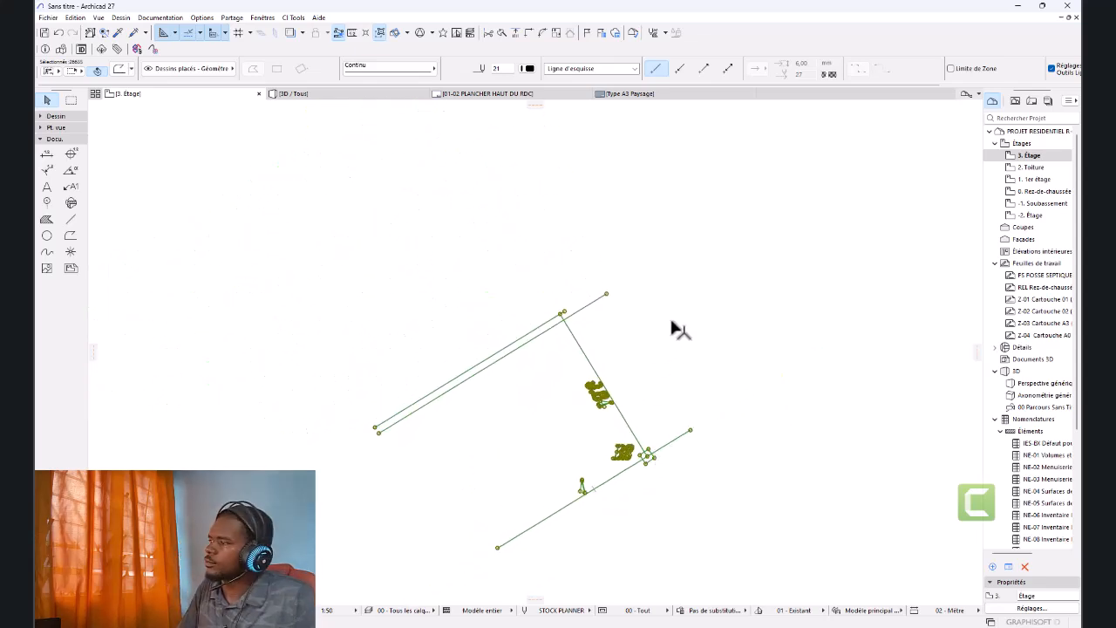
pyautogui.press('Escape')
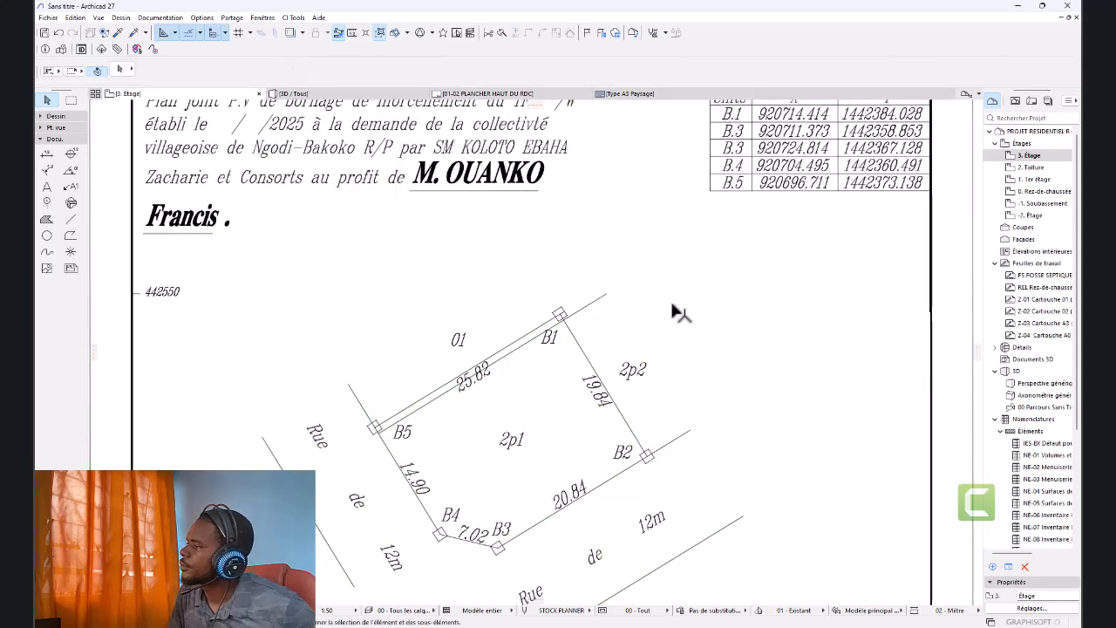
# Dimension the plot side from B1 to B2, placing the dimension line just outside the boundary.
pyautogui.click(47, 157)
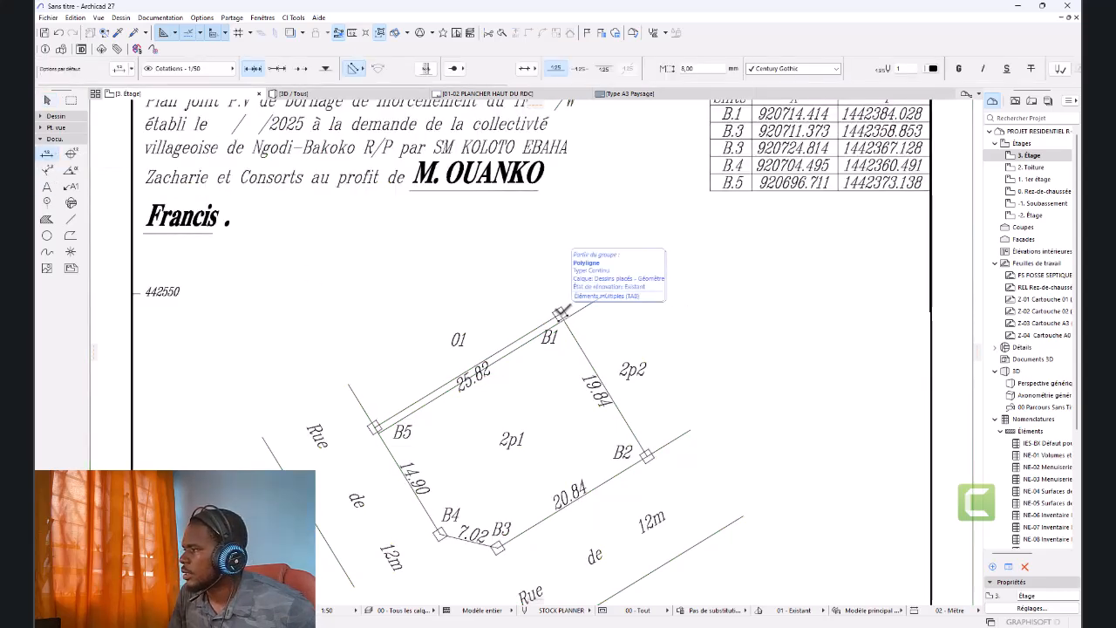
pyautogui.click(560, 314)
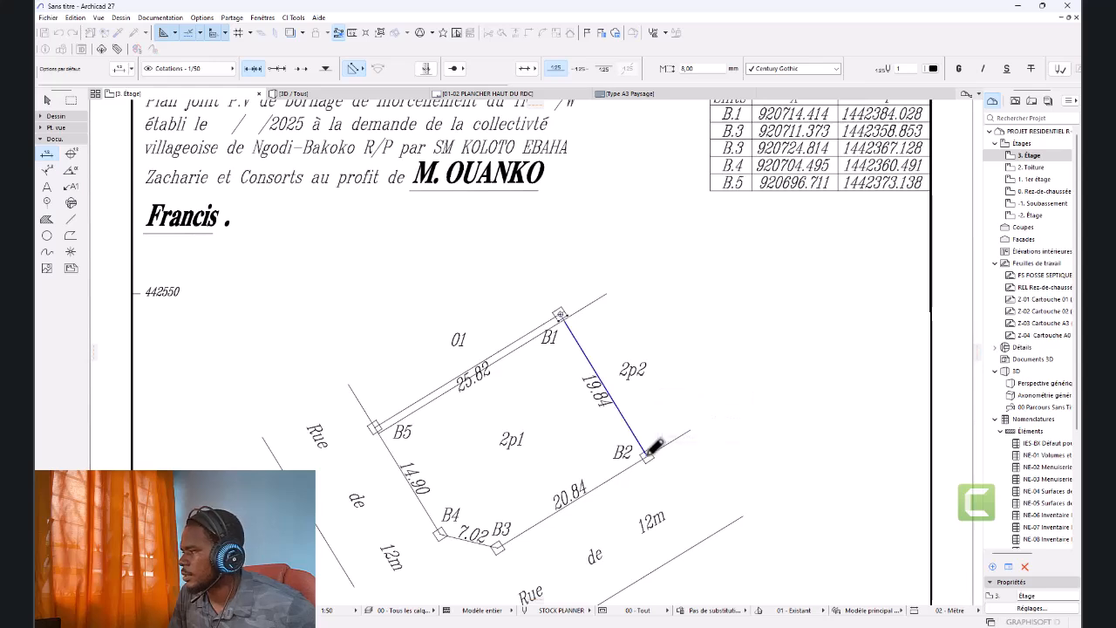
pyautogui.doubleClick(648, 452)
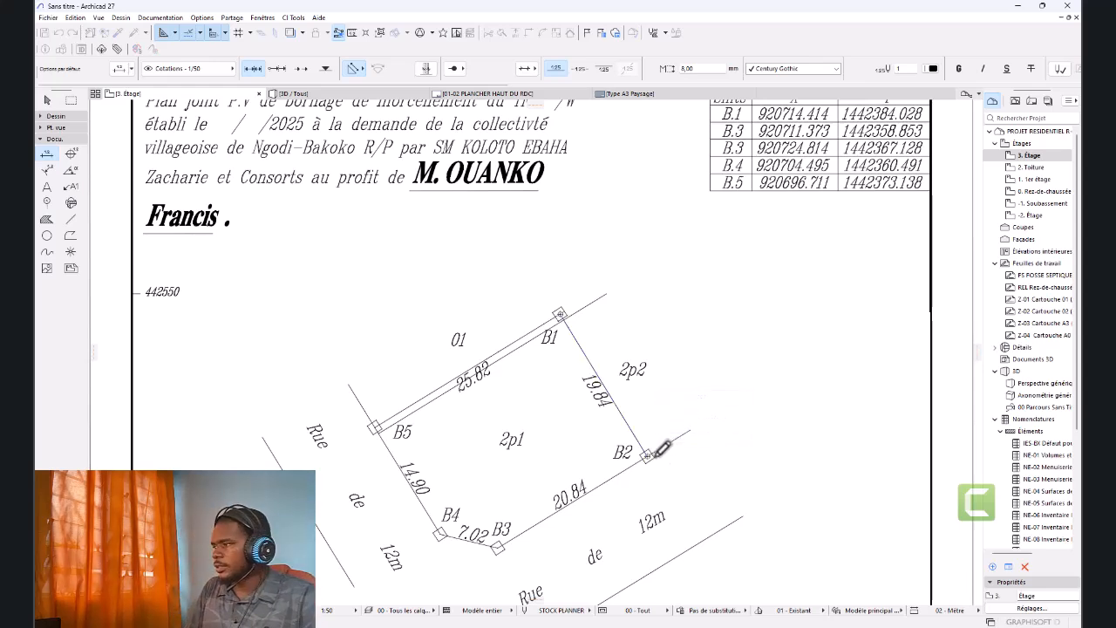
pyautogui.click(615, 375)
pyautogui.scroll(4, 586, 362)
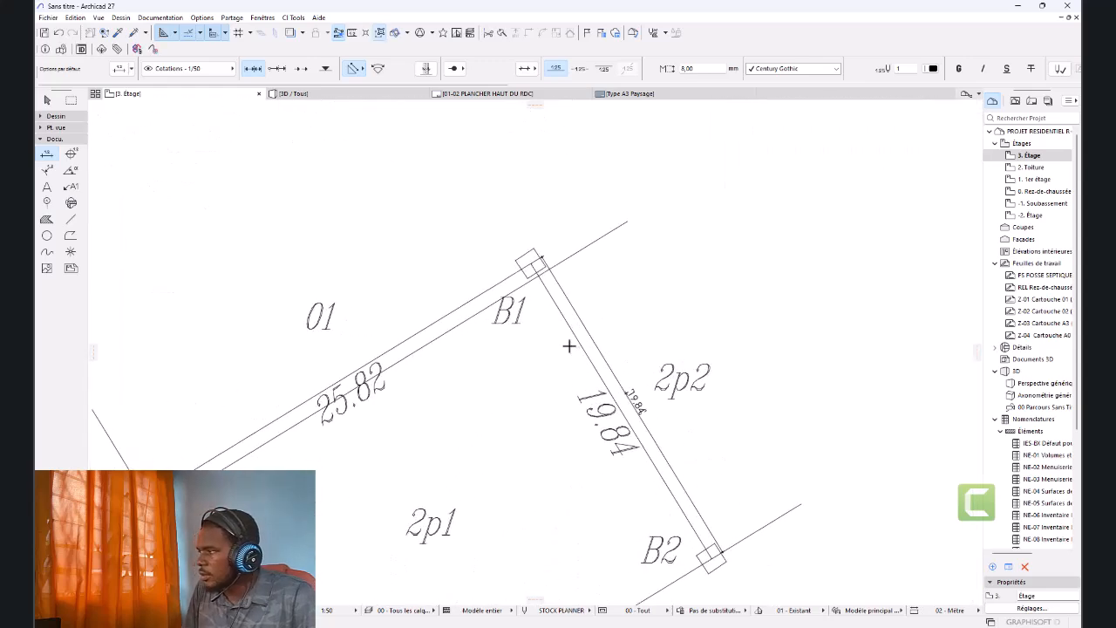
# Dimension the plot side from B1 to B5, placing the dimension line outside the boundary near plot 01.
pyautogui.scroll(3, 517, 229)
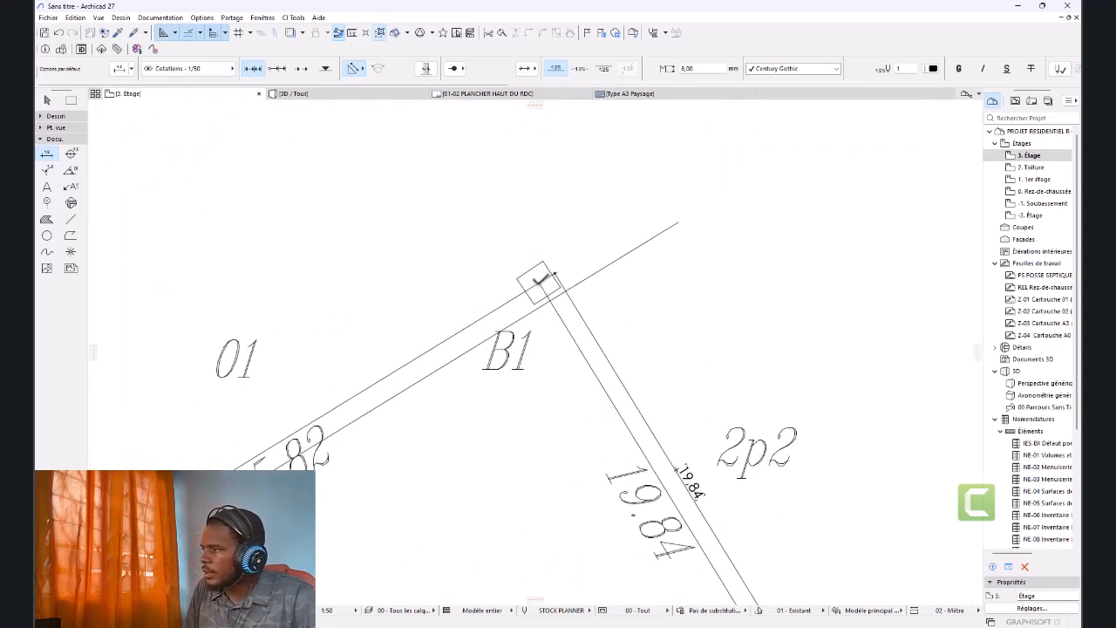
pyautogui.scroll(-3, 689, 231)
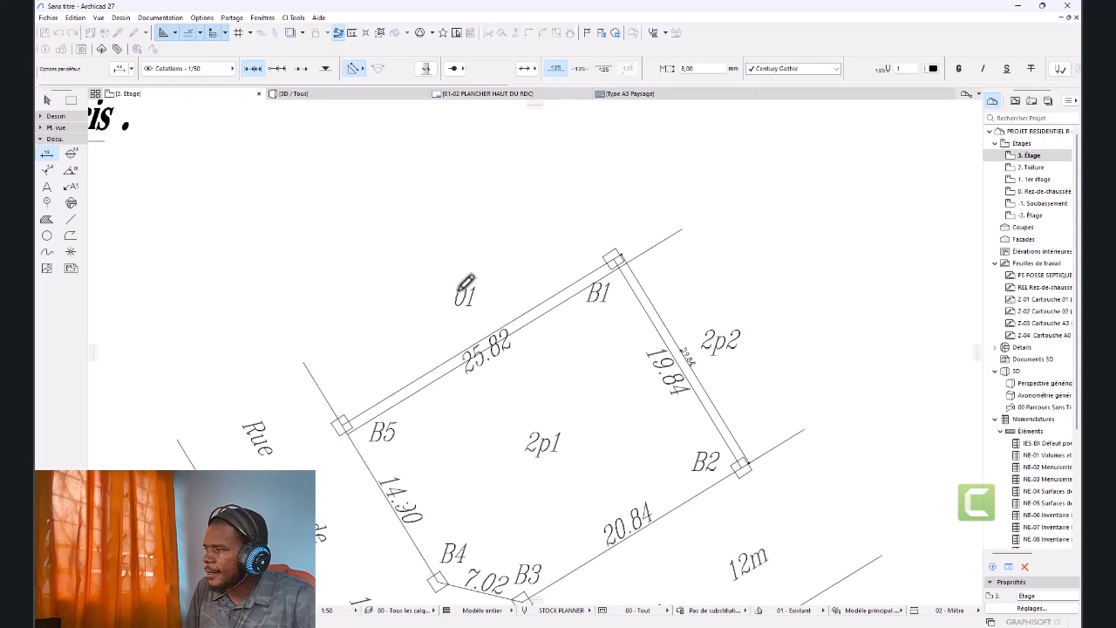
pyautogui.doubleClick(362, 408)
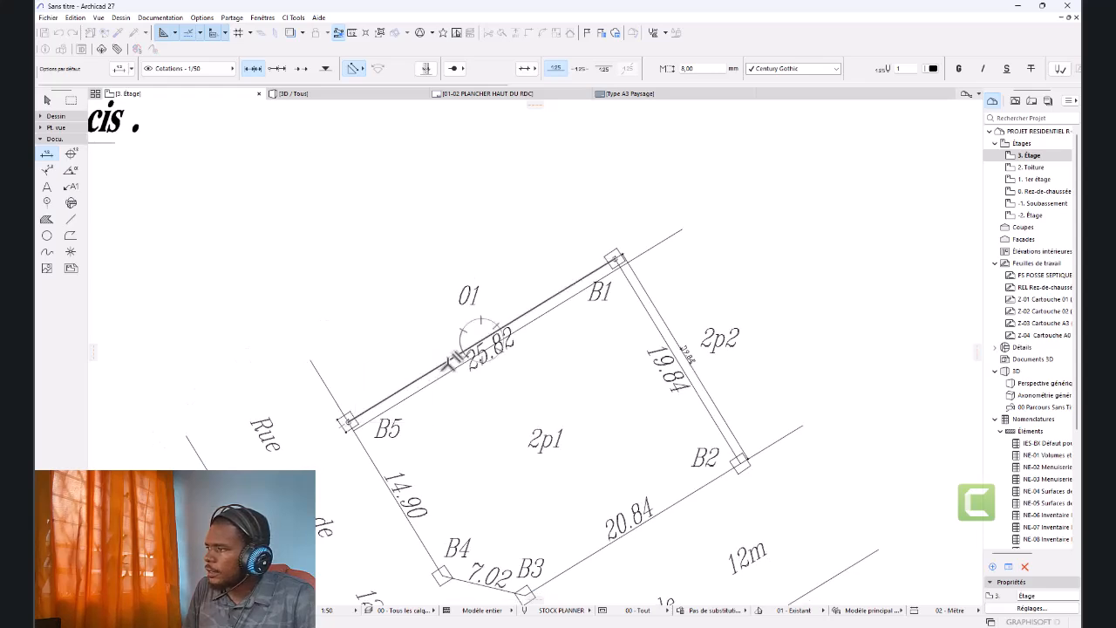
pyautogui.click(468, 319)
pyautogui.scroll(4, 467, 321)
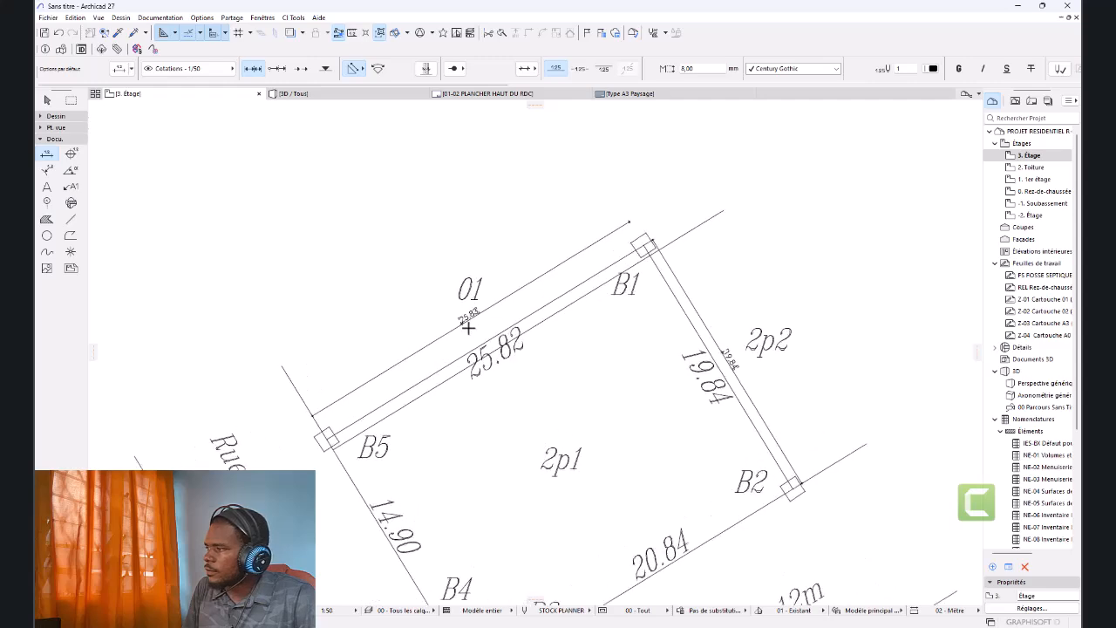
pyautogui.scroll(-4, 472, 273)
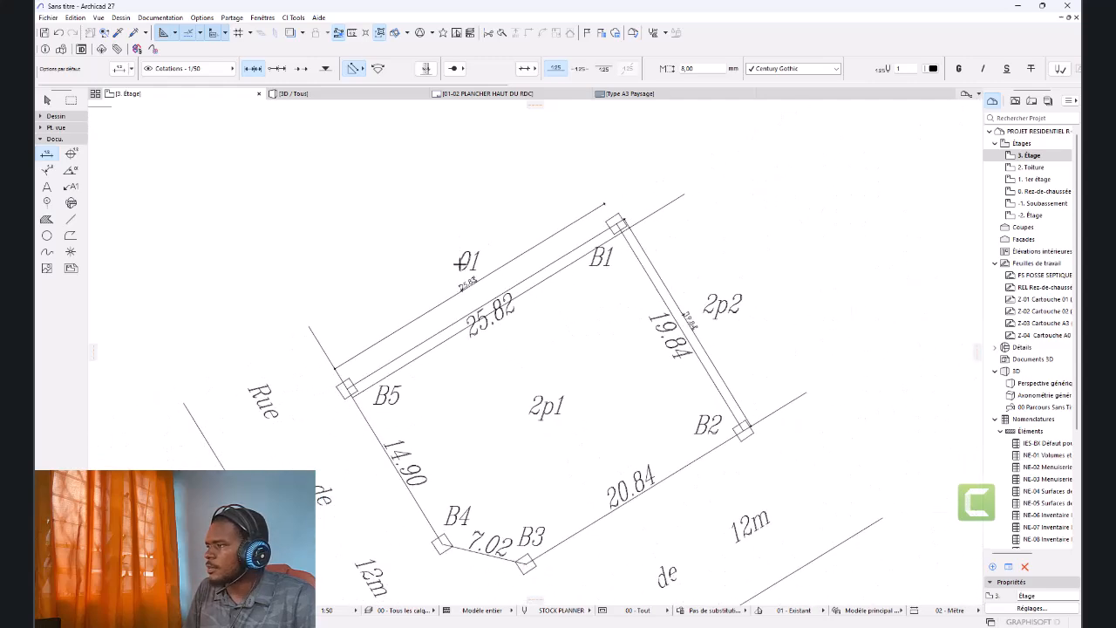
# Dimension the plot side from B4 to B5, placing the dimension line outside the boundary on the street side.
pyautogui.scroll(5, 436, 552)
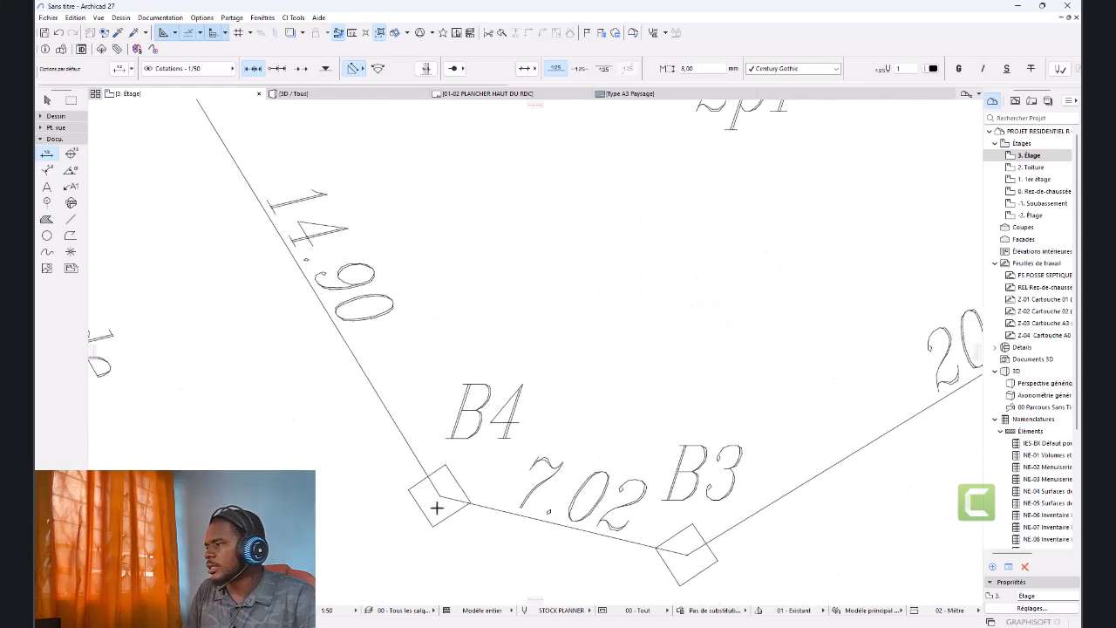
pyautogui.scroll(4, 441, 499)
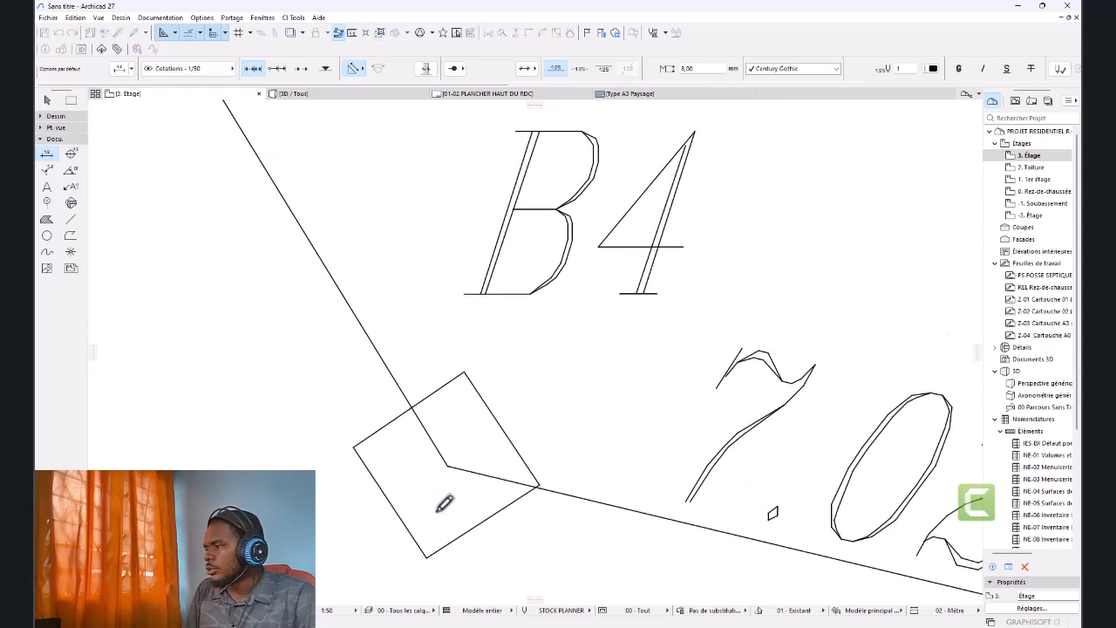
pyautogui.scroll(-5, 445, 504)
pyautogui.scroll(4, 310, 269)
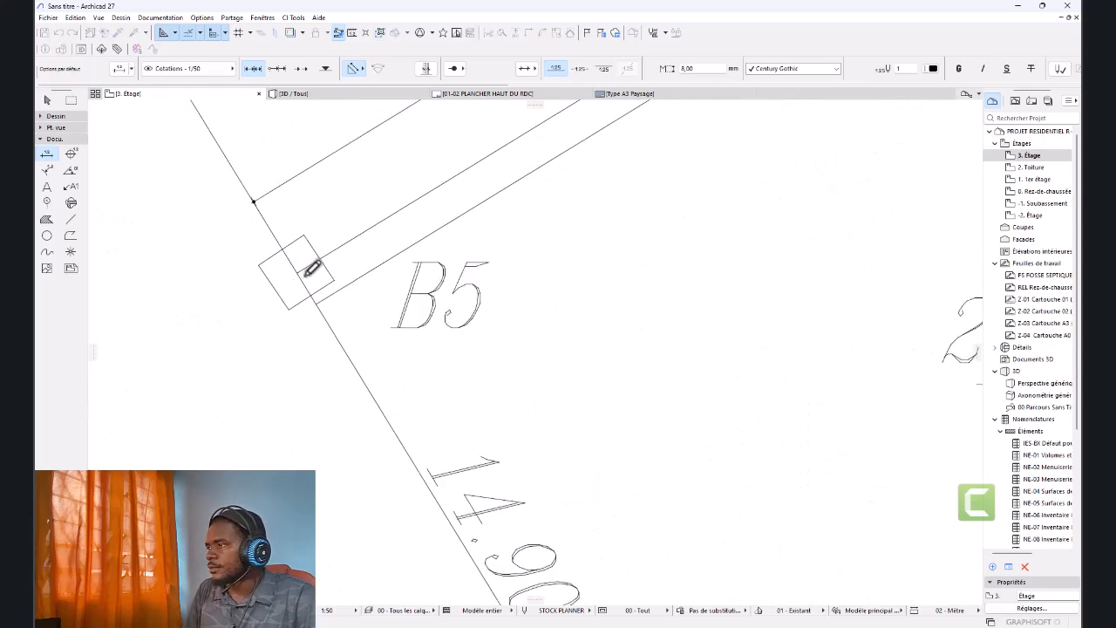
pyautogui.doubleClick(434, 257)
pyautogui.scroll(-2, 434, 256)
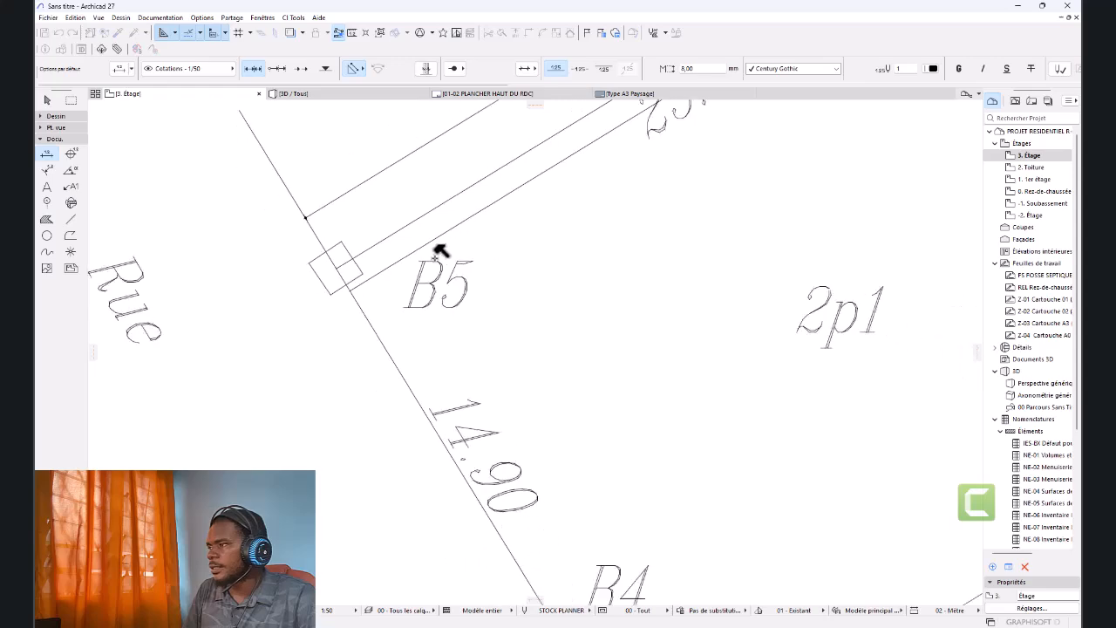
pyautogui.click(365, 476)
pyautogui.scroll(-3, 291, 394)
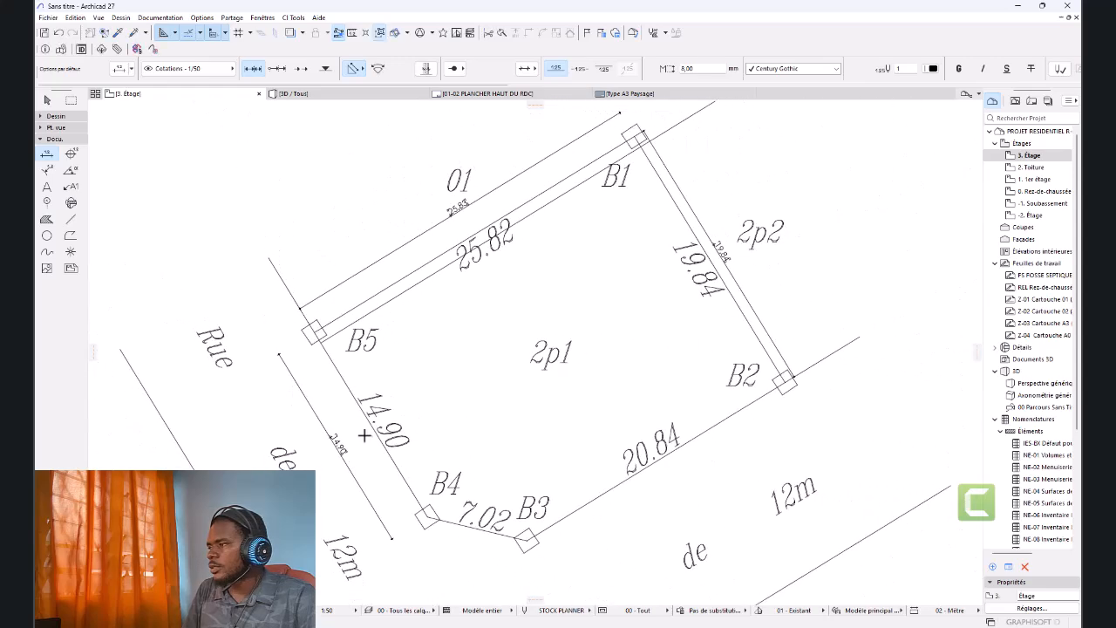
# Dimension the short corner side from B3 to B4, placing the dimension line just outside the boundary.
pyautogui.scroll(5, 568, 489)
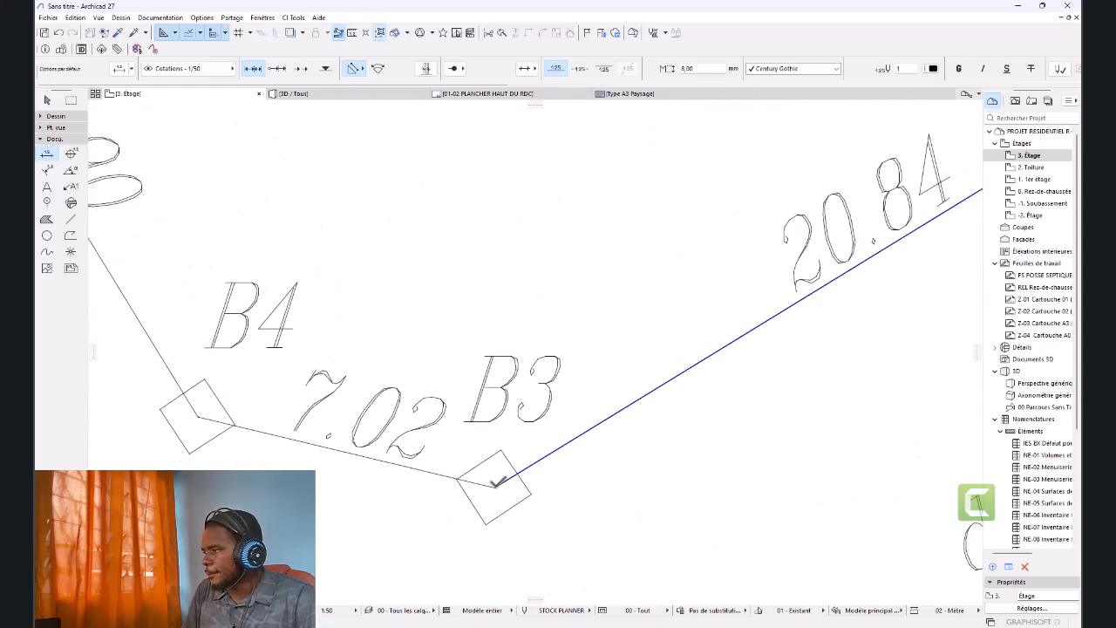
pyautogui.scroll(-3, 488, 482)
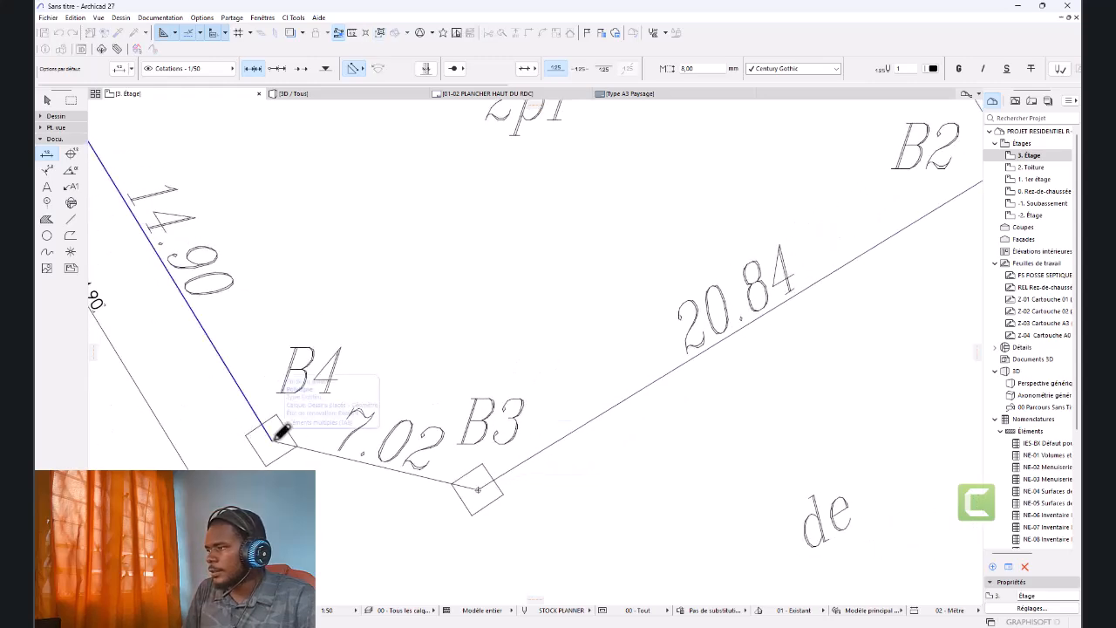
pyautogui.scroll(-2, 340, 475)
pyautogui.scroll(-2, 341, 480)
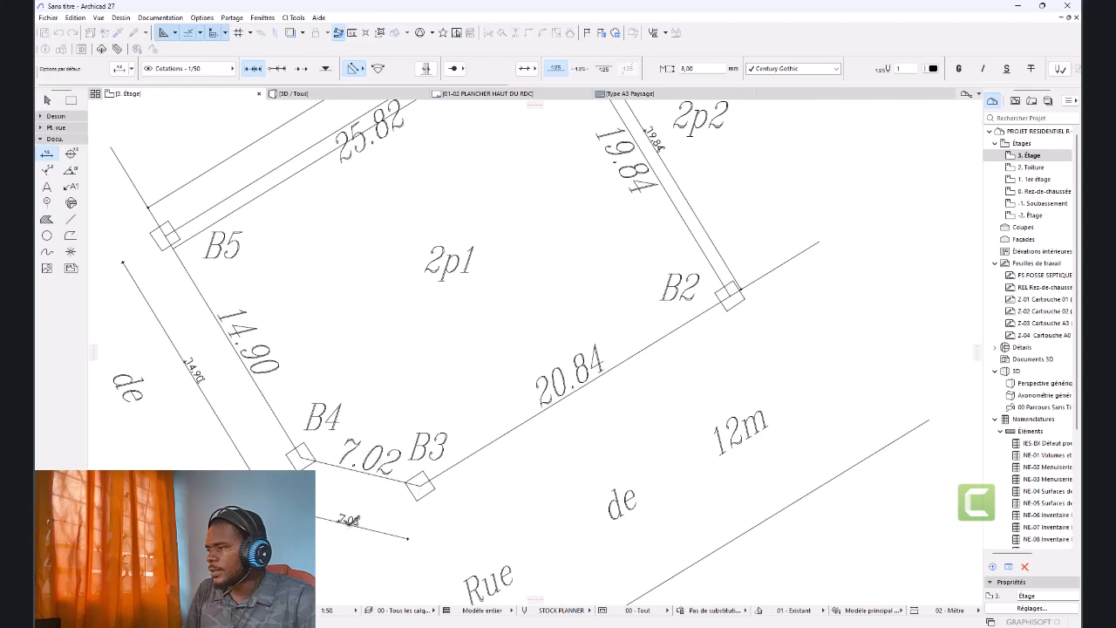
# Dimension the plot side from B3 to B2, placing the dimension line outside towards the 12m street, and leave the Dimension tool.
pyautogui.scroll(5, 415, 479)
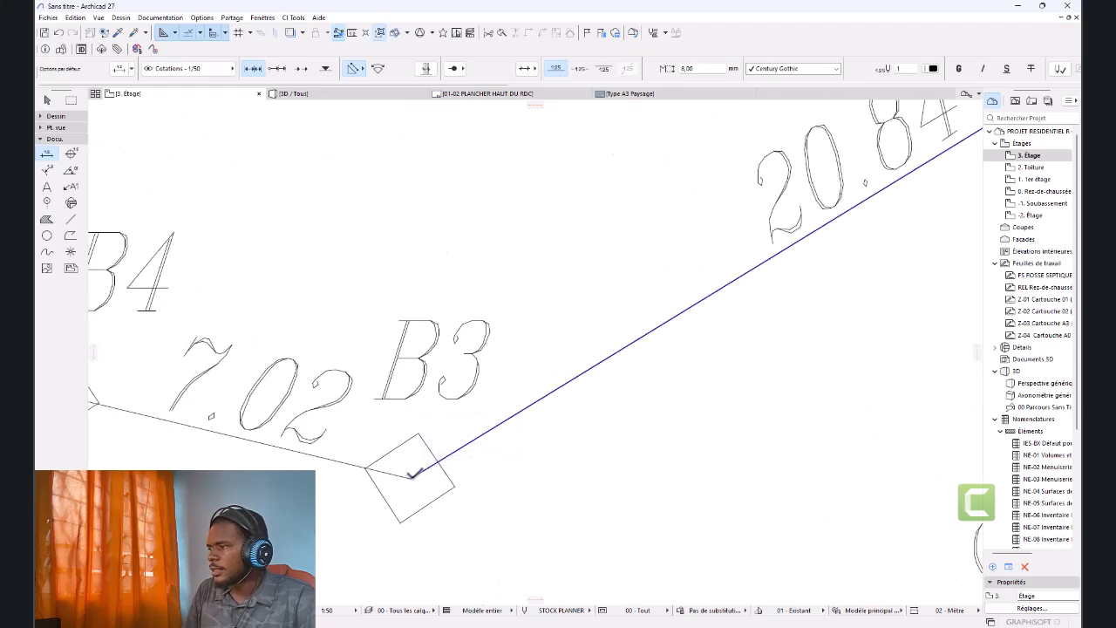
pyautogui.scroll(-4, 413, 477)
pyautogui.scroll(3, 666, 295)
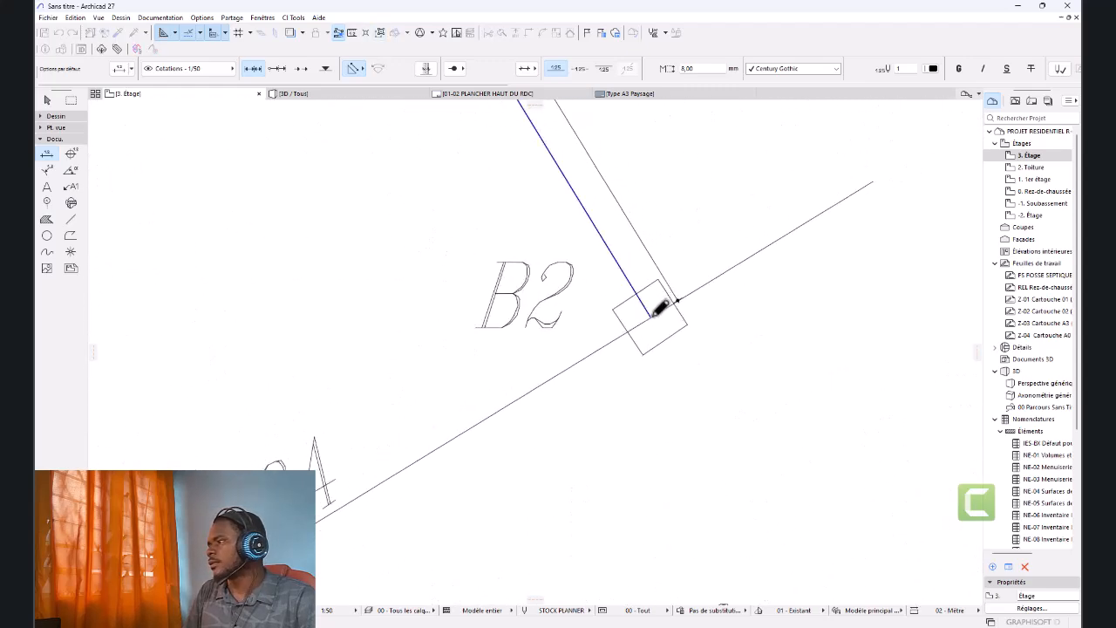
pyautogui.scroll(-3, 651, 317)
pyautogui.doubleClick(635, 335)
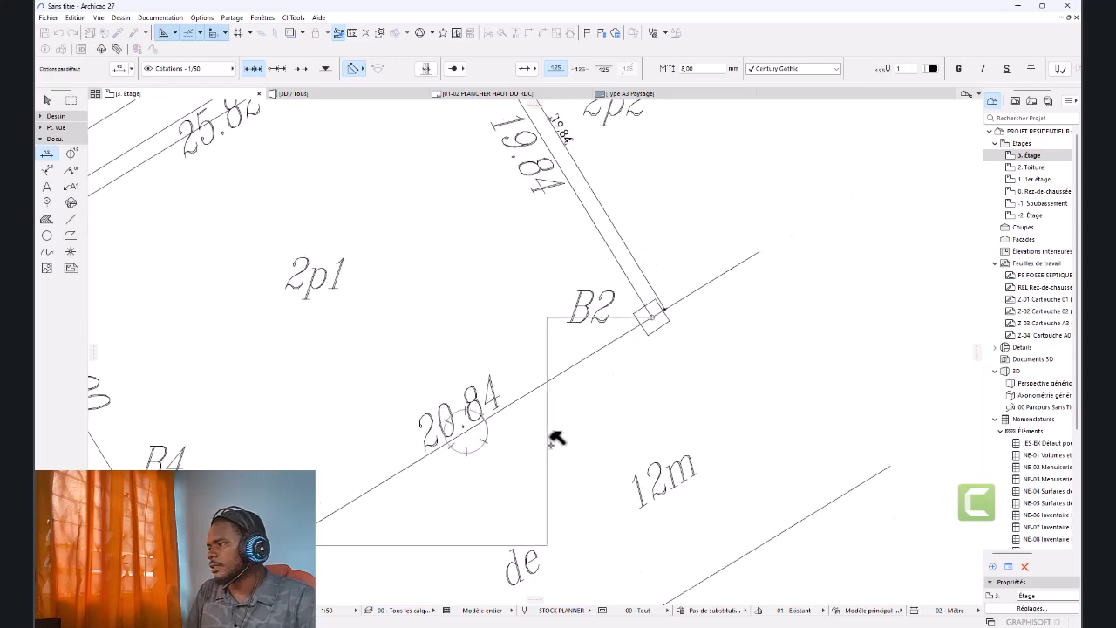
pyautogui.click(499, 479)
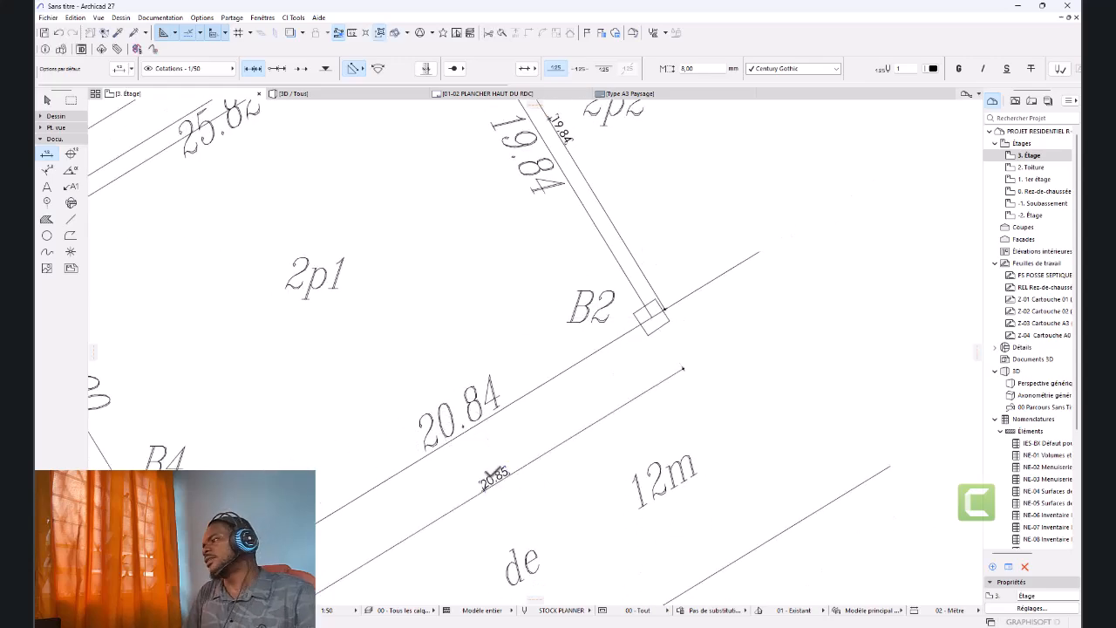
pyautogui.scroll(-3, 495, 475)
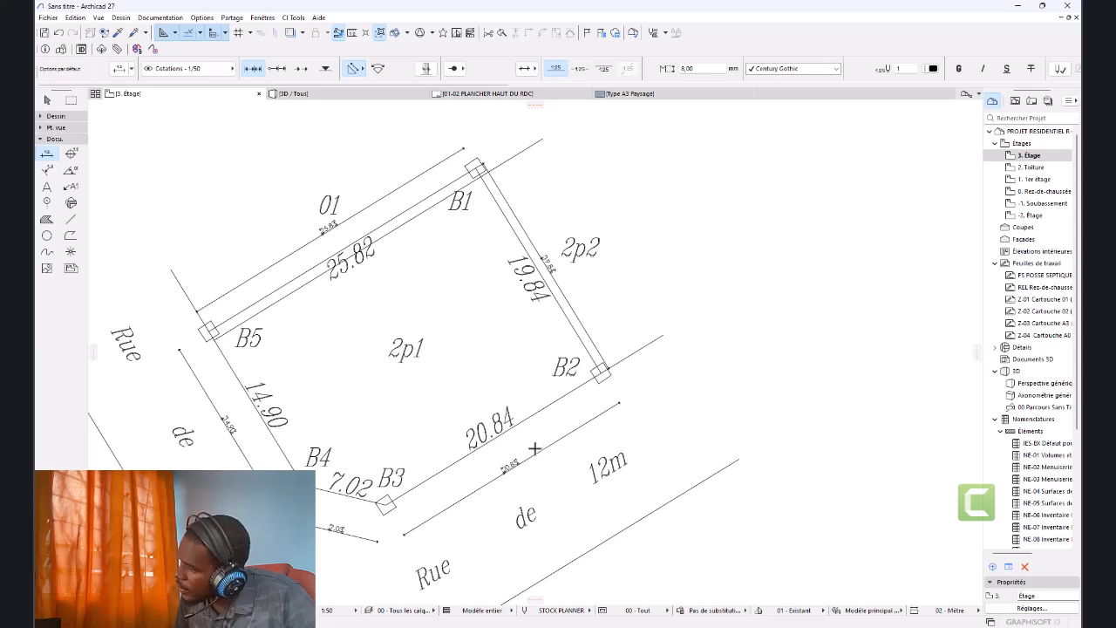
pyautogui.press('Escape')
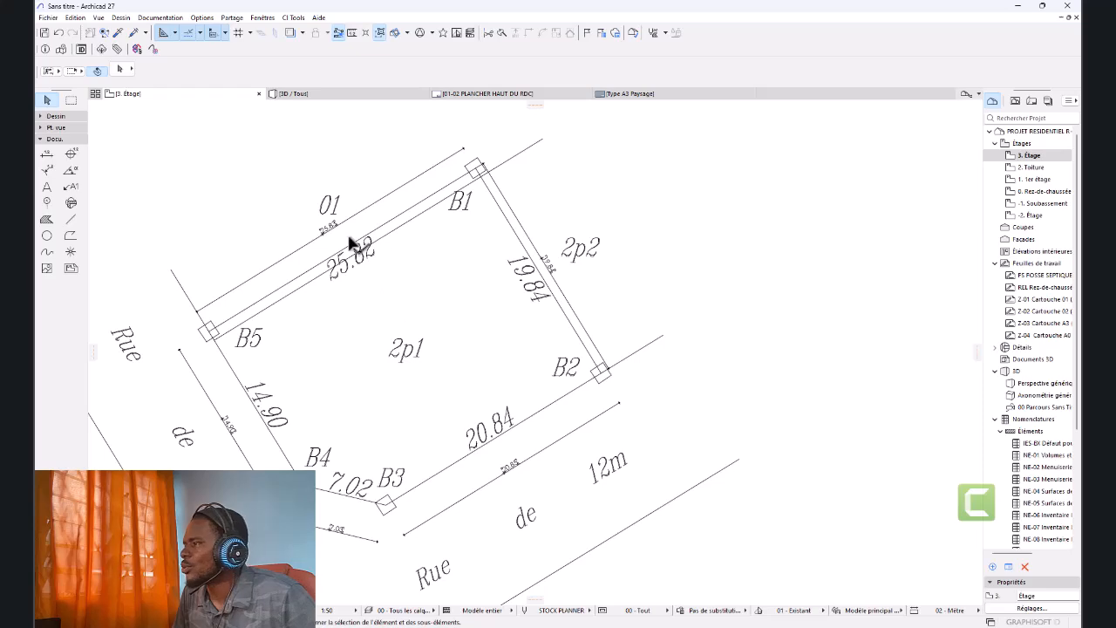
# Compare the placed dimensions with the survey's written side lengths, and inspect the line junction at corner B3 closely.
pyautogui.scroll(-7, 524, 353)
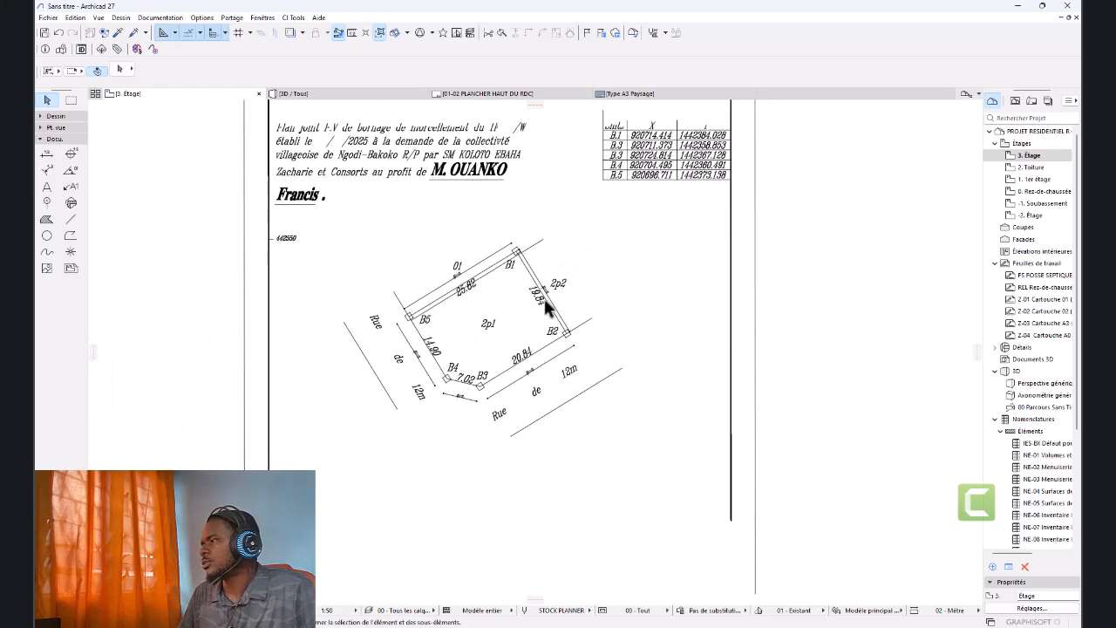
pyautogui.scroll(-2, 581, 277)
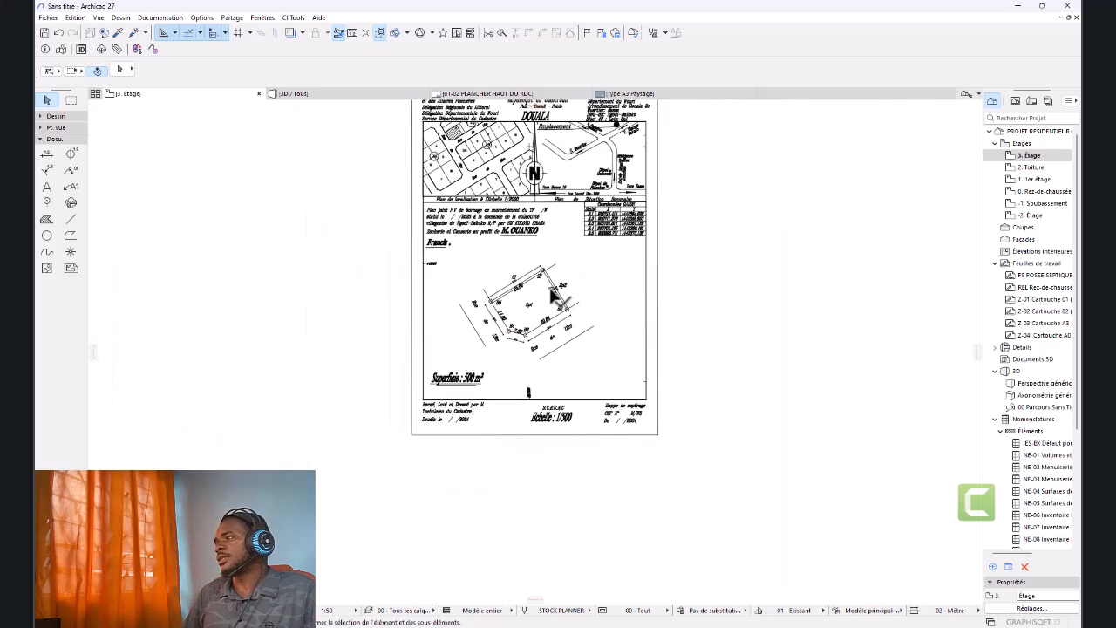
pyautogui.scroll(4, 562, 286)
pyautogui.scroll(2, 548, 290)
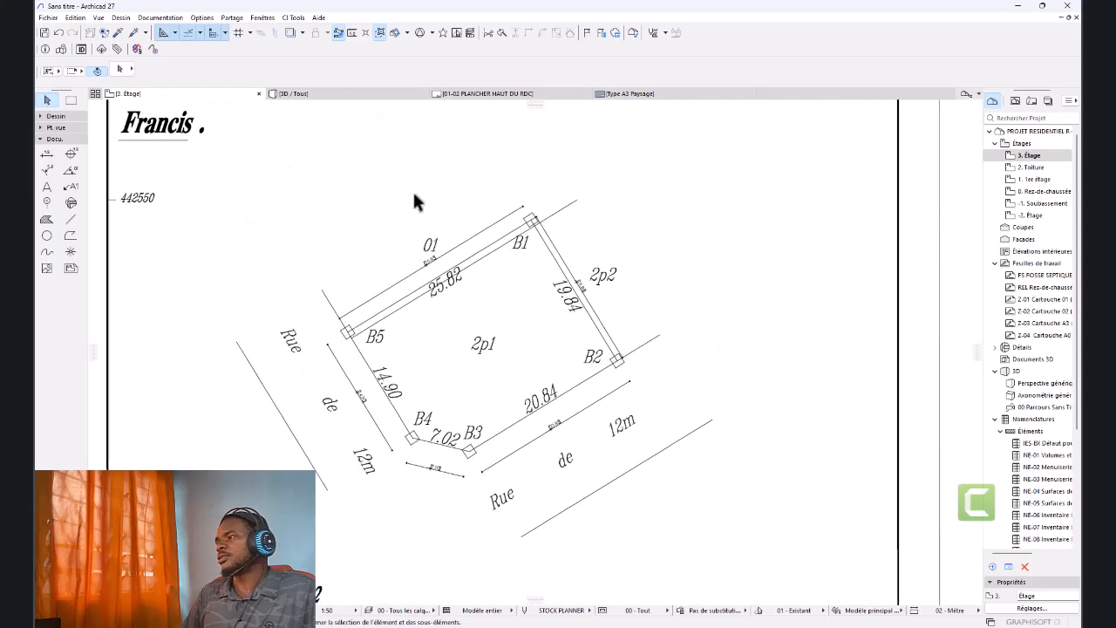
pyautogui.scroll(-2, 415, 200)
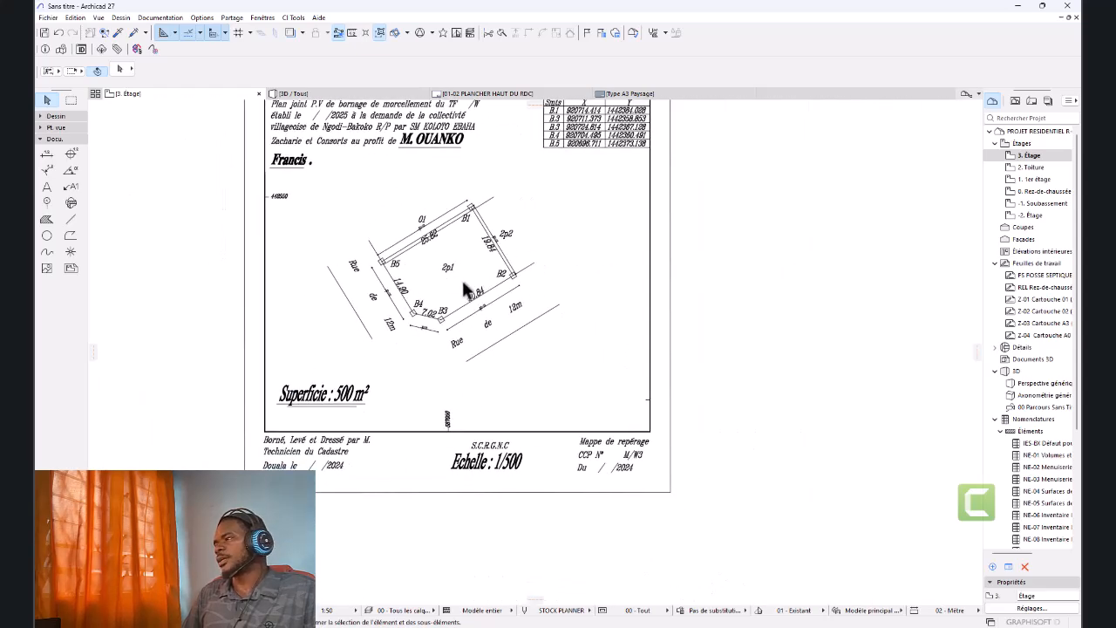
pyautogui.scroll(-1, 459, 279)
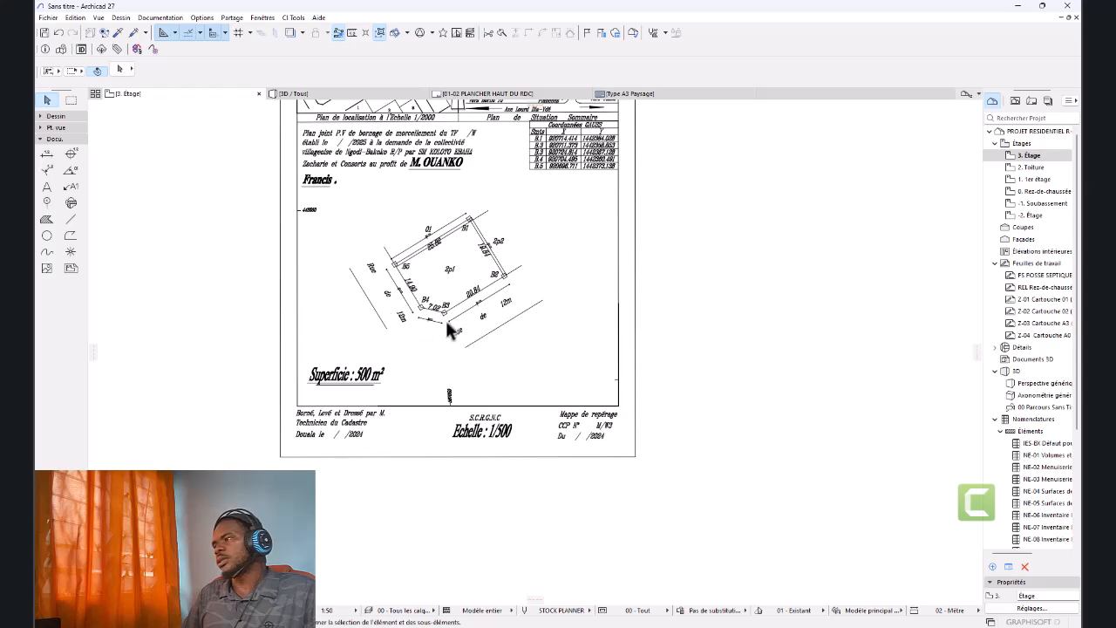
pyautogui.scroll(-1, 446, 327)
pyautogui.scroll(4, 441, 299)
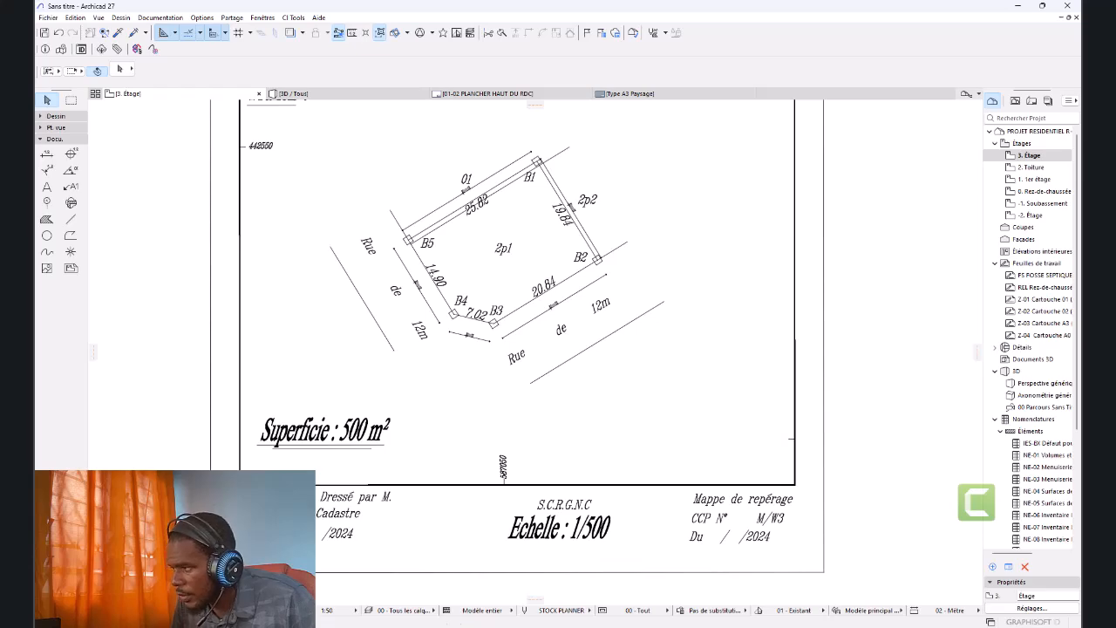
pyautogui.scroll(8, 493, 322)
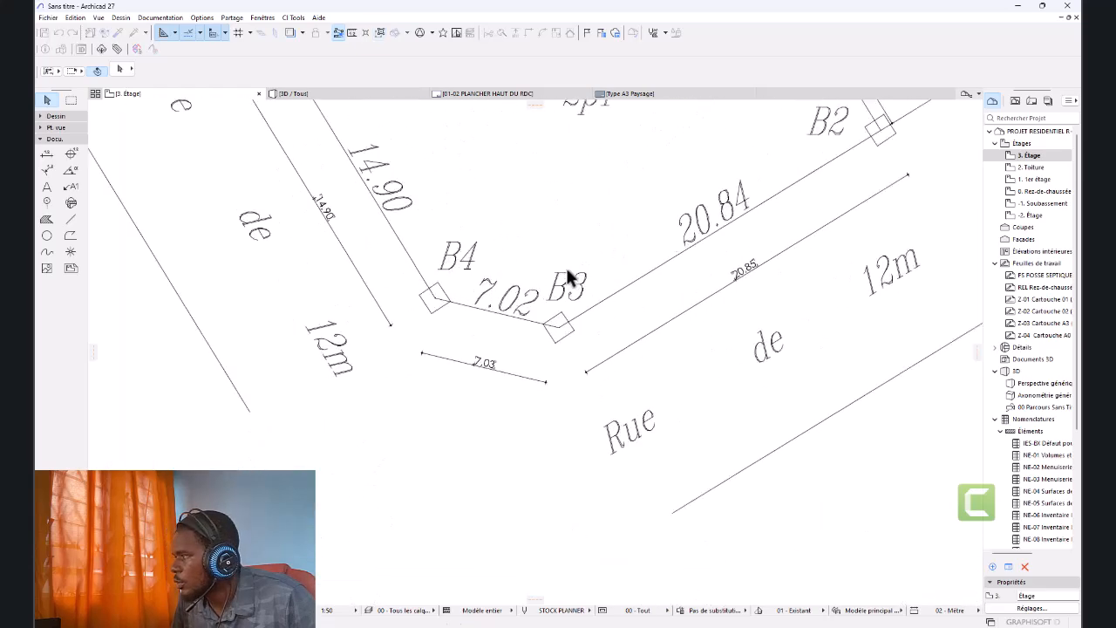
pyautogui.scroll(4, 555, 412)
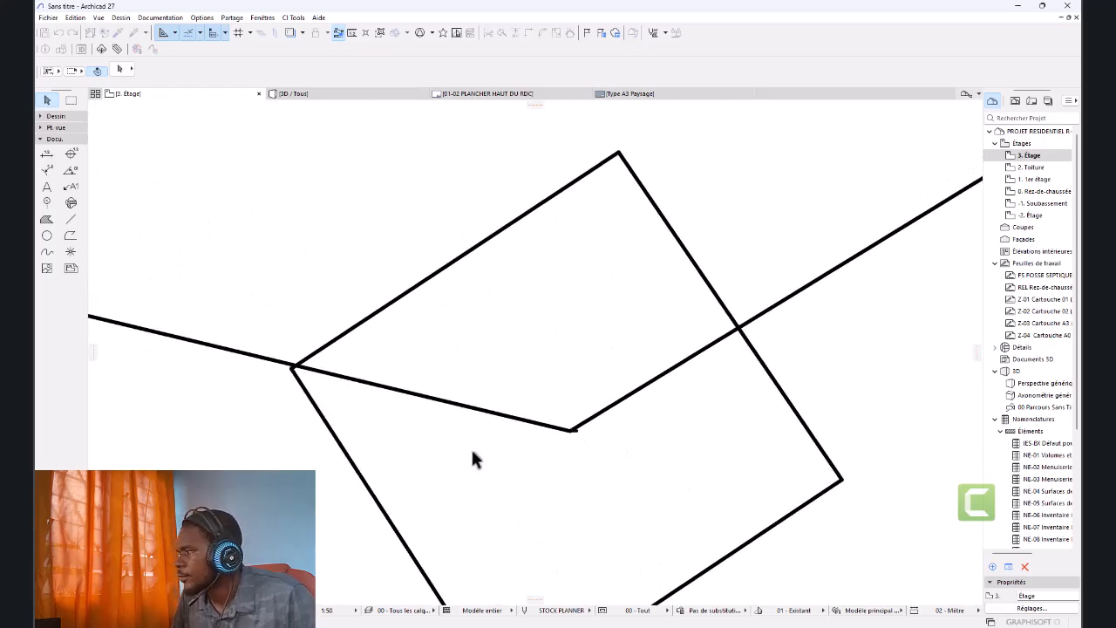
# Rotate the whole survey plan with its dimensions about corner B3 until the side from B3 to B2 is horizontal.
pyautogui.scroll(-9, 400, 441)
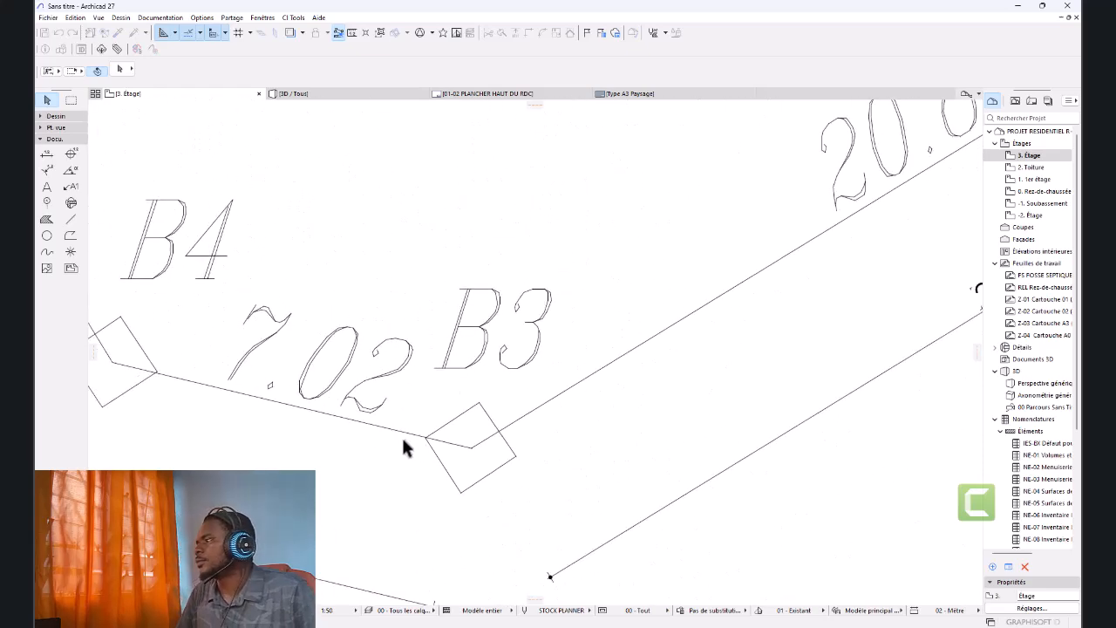
pyautogui.click(889, 176)
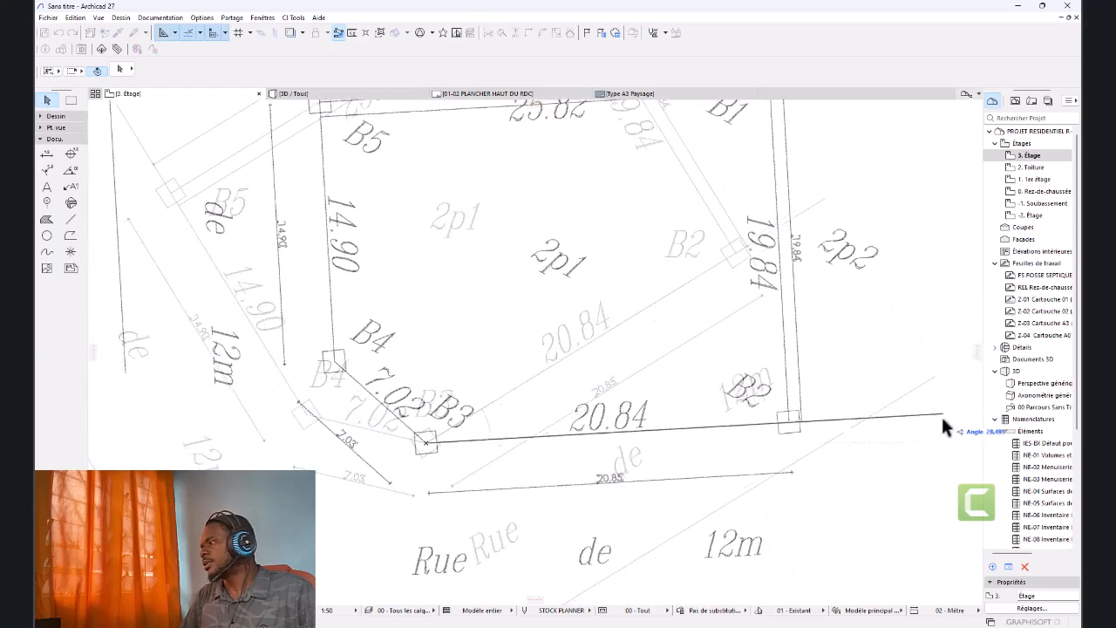
pyautogui.click(936, 444)
pyautogui.scroll(-8, 249, 219)
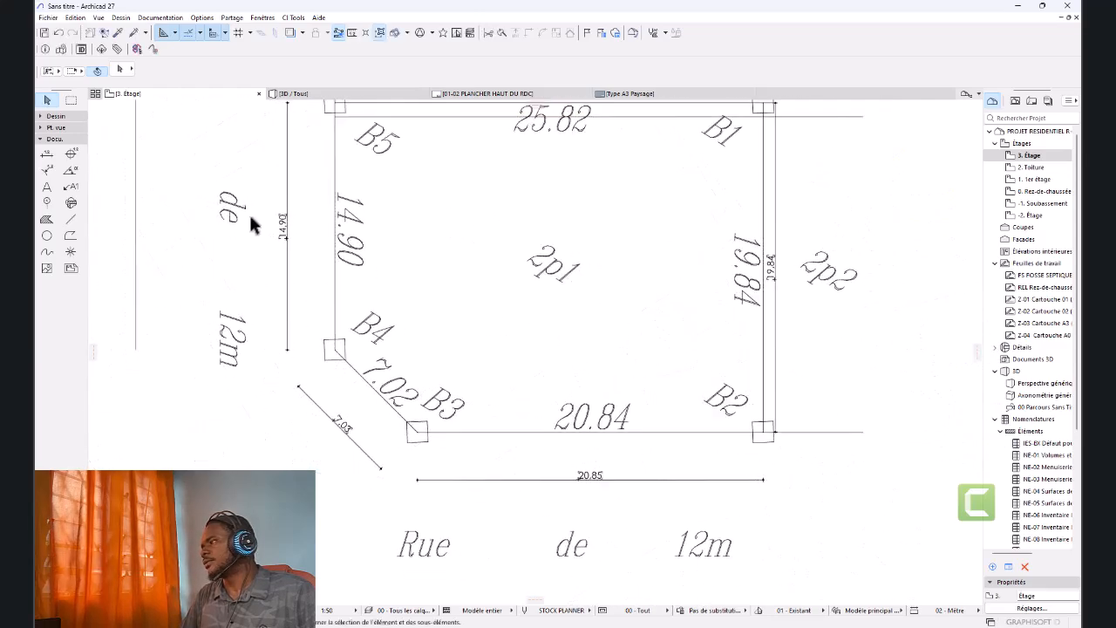
pyautogui.scroll(10, 314, 214)
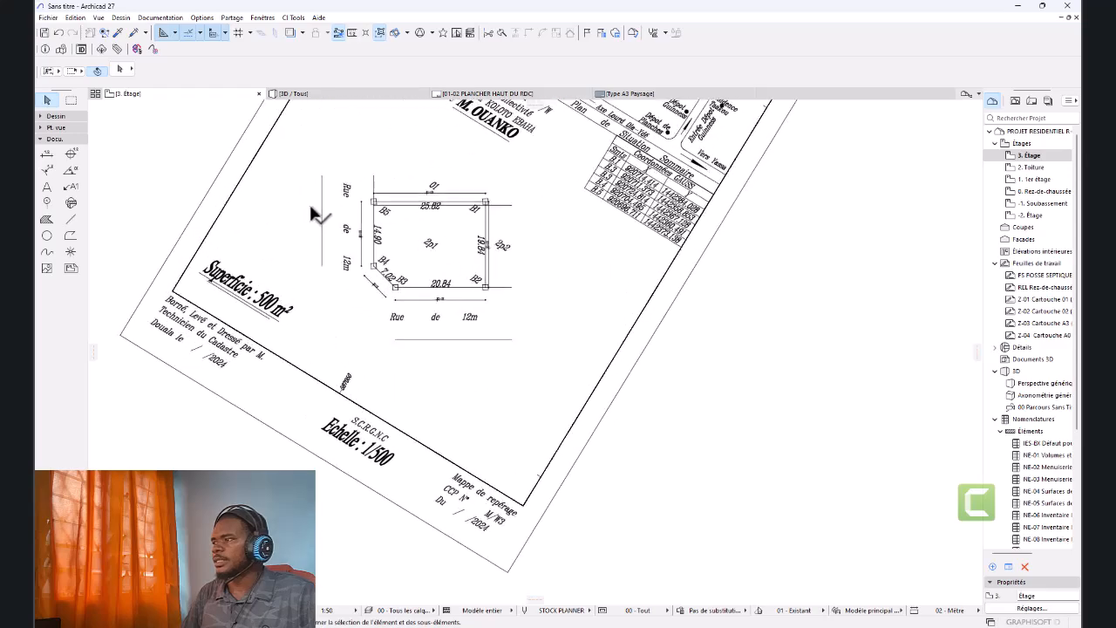
pyautogui.scroll(-5, 455, 218)
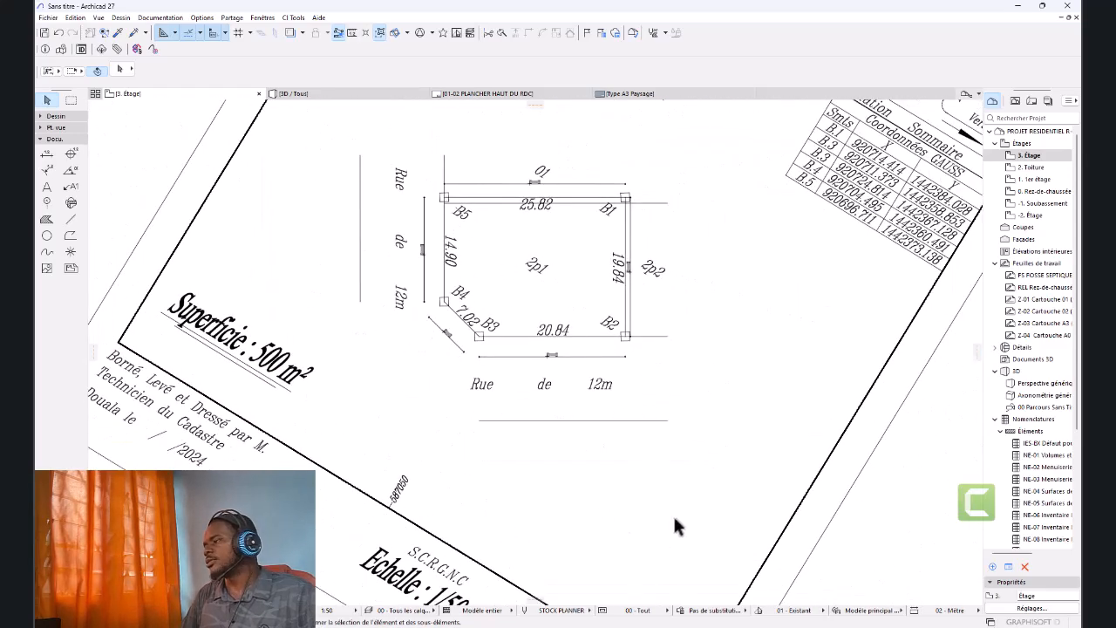
# Switch to the house project PDF in the browser and review its cover, building footprint plan and foundation plan.
pyautogui.moveTo(548, 625)
pyautogui.click(547, 583)
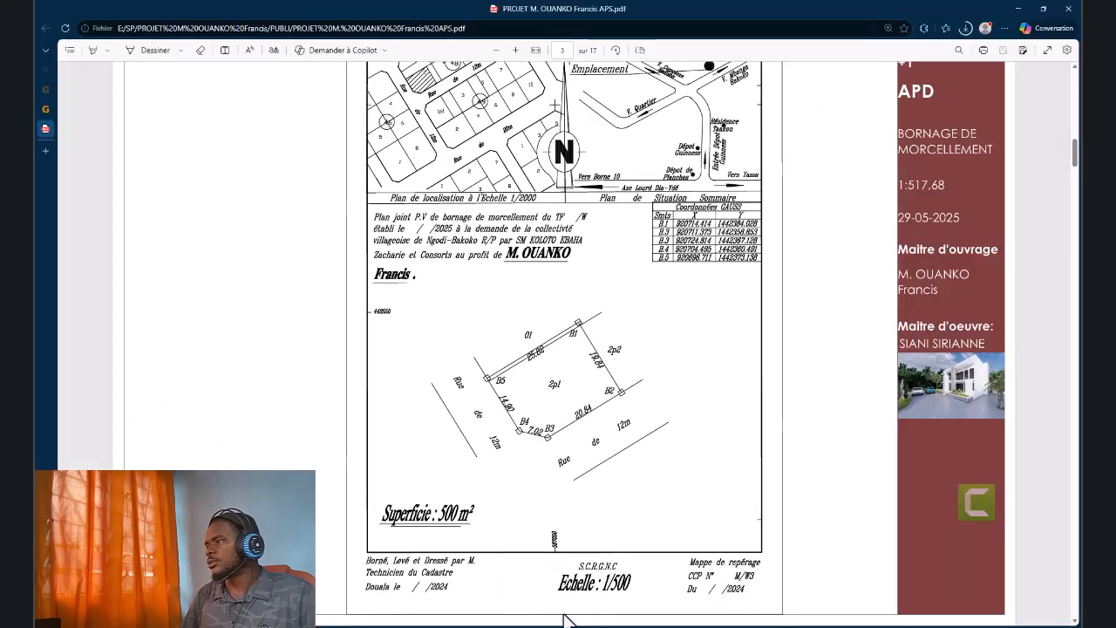
pyautogui.scroll(10, 649, 348)
pyautogui.scroll(5, 649, 348)
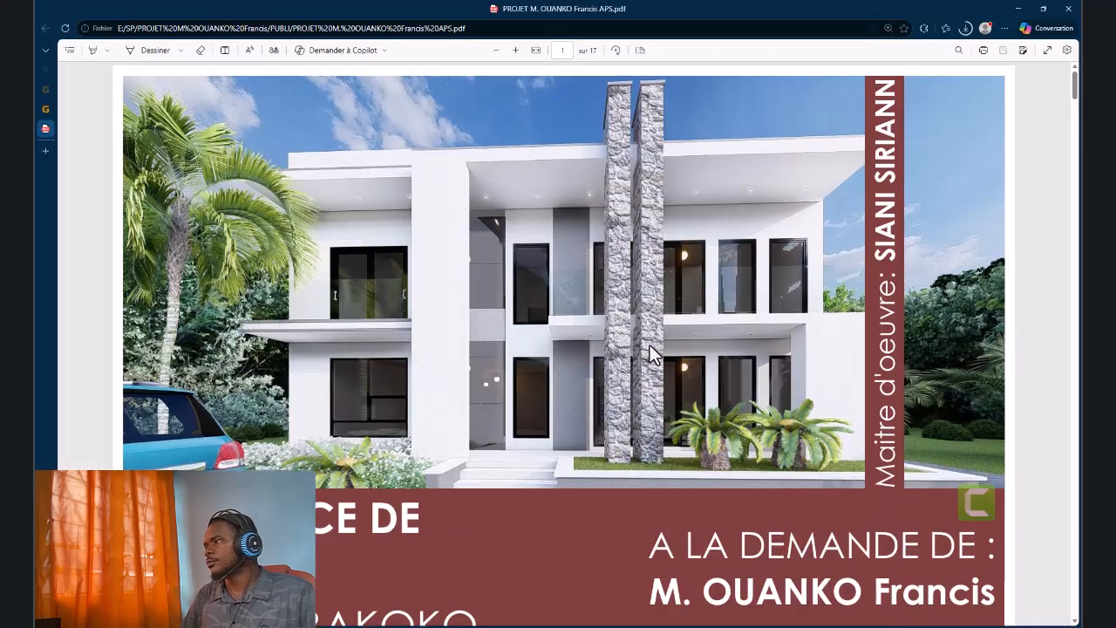
pyautogui.scroll(-4, 726, 349)
pyautogui.scroll(-12, 713, 362)
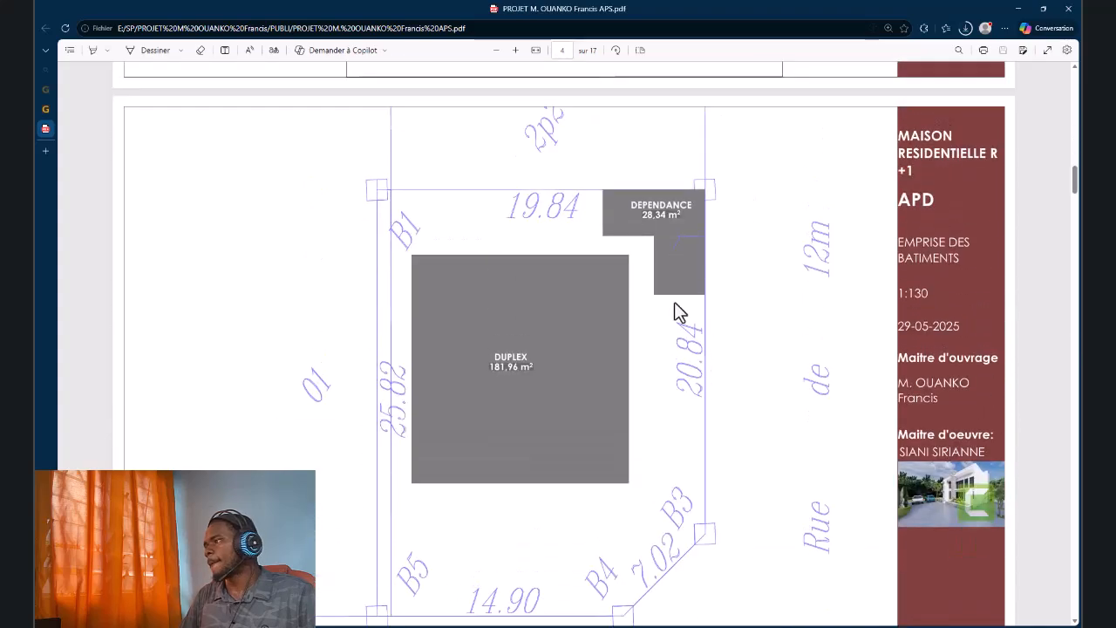
pyautogui.scroll(-8, 675, 303)
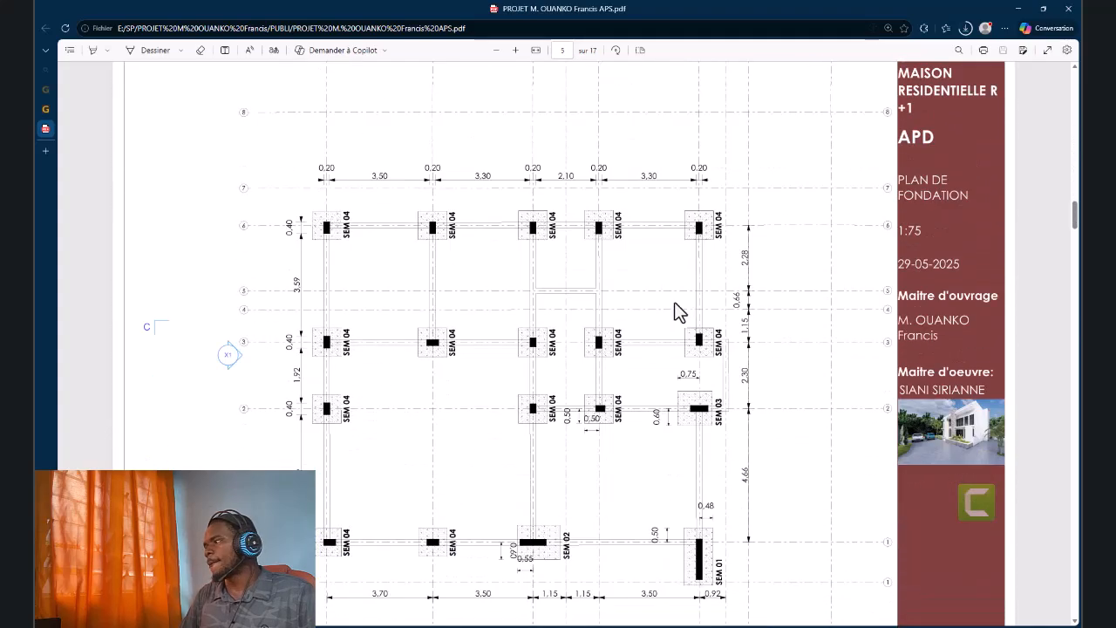
pyautogui.scroll(6, 674, 302)
pyautogui.scroll(-9, 674, 305)
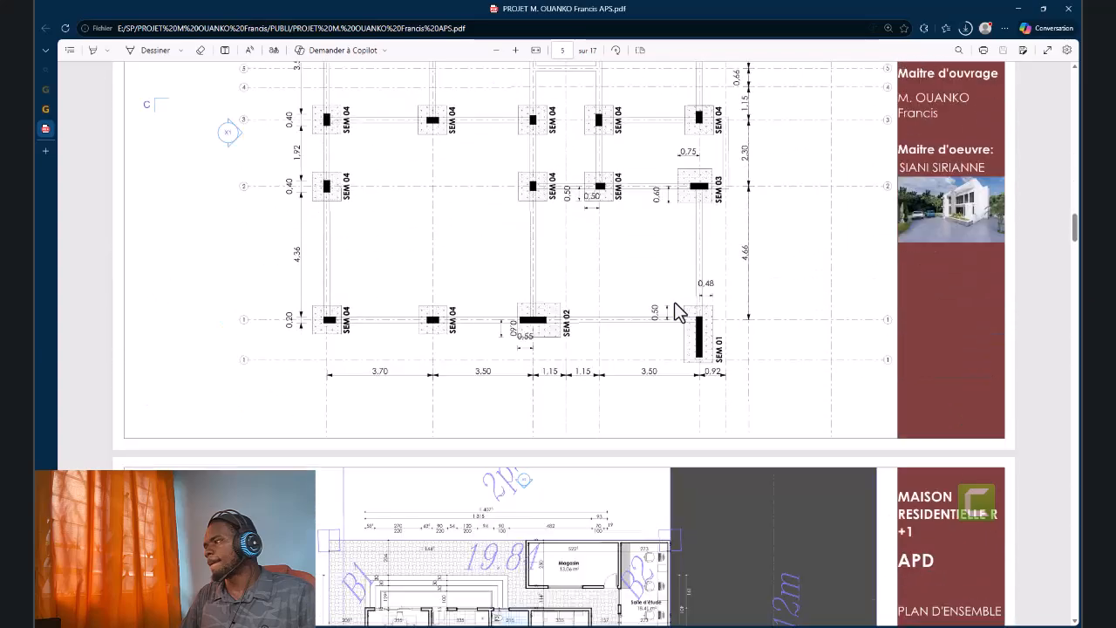
# Examine the overall site plan and the ground floor plan in the PDF, zooming in on the rooms and dimensions.
pyautogui.scroll(-5, 677, 311)
pyautogui.keyDown('ctrl'); pyautogui.scroll(2, 514, 223); pyautogui.keyUp('ctrl')
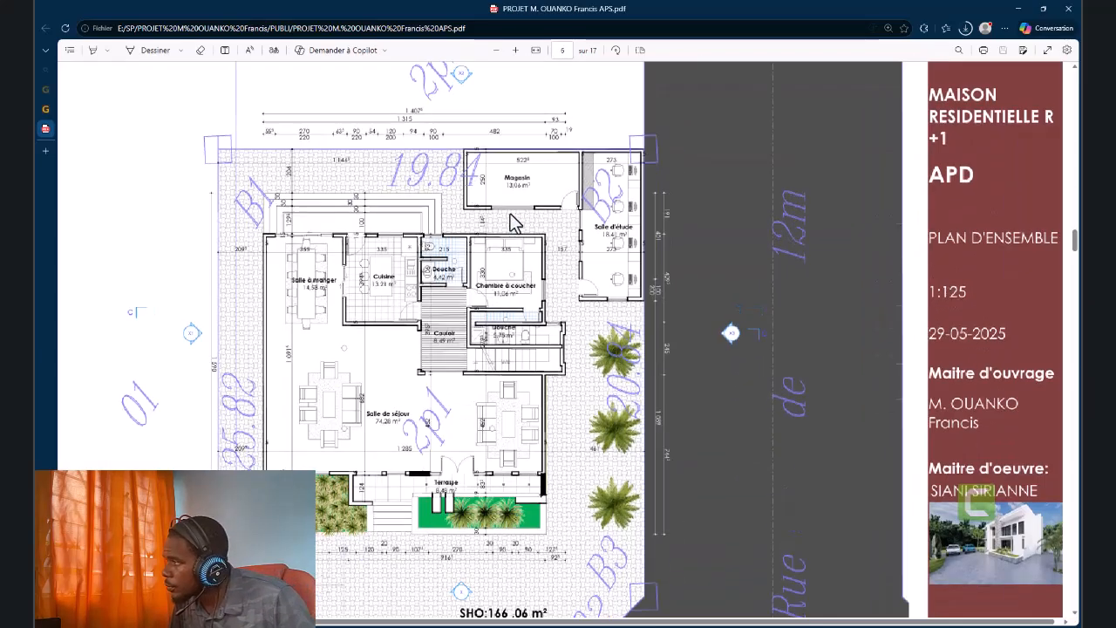
pyautogui.keyDown('ctrl'); pyautogui.scroll(-2, 514, 222); pyautogui.keyUp('ctrl')
pyautogui.scroll(-3, 589, 275)
pyautogui.keyDown('ctrl'); pyautogui.scroll(1, 589, 274); pyautogui.keyUp('ctrl')
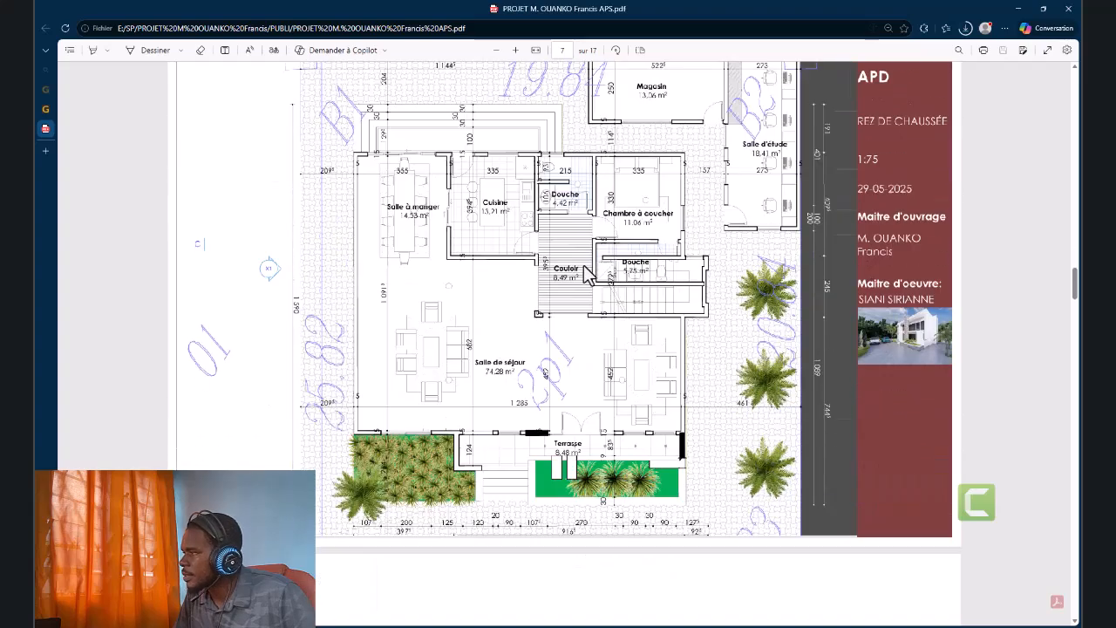
pyautogui.keyDown('ctrl'); pyautogui.scroll(-1, 589, 275); pyautogui.keyUp('ctrl')
pyautogui.scroll(3, 536, 294)
pyautogui.keyDown('ctrl'); pyautogui.scroll(2, 543, 293); pyautogui.keyUp('ctrl')
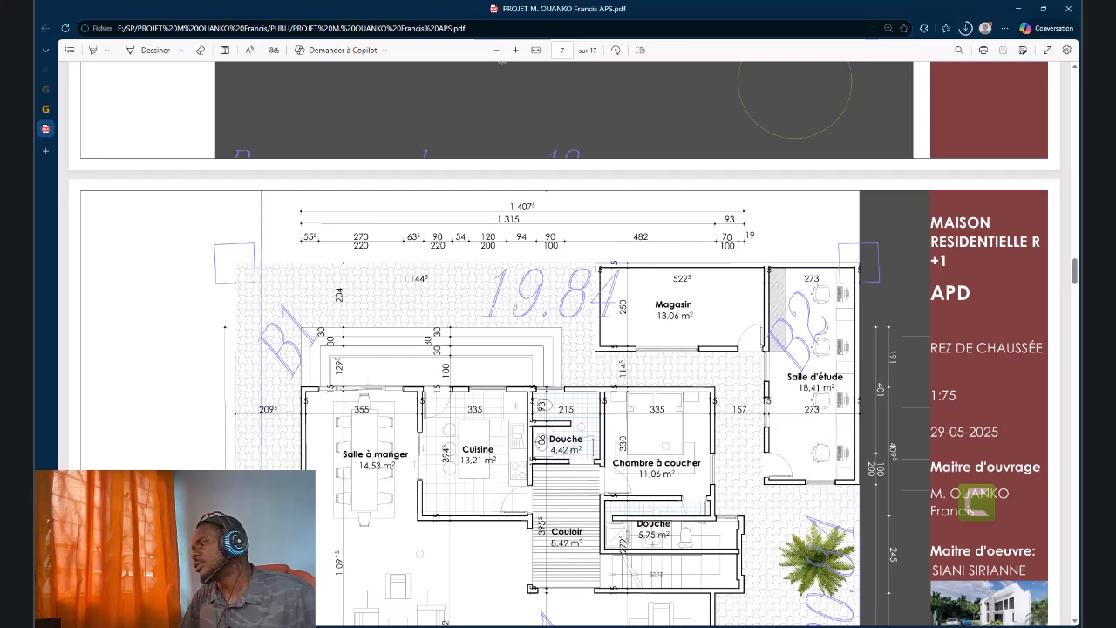
# Switch back to the Archicad floor plan and bring the whole survey sheet into view.
pyautogui.click(719, 626)
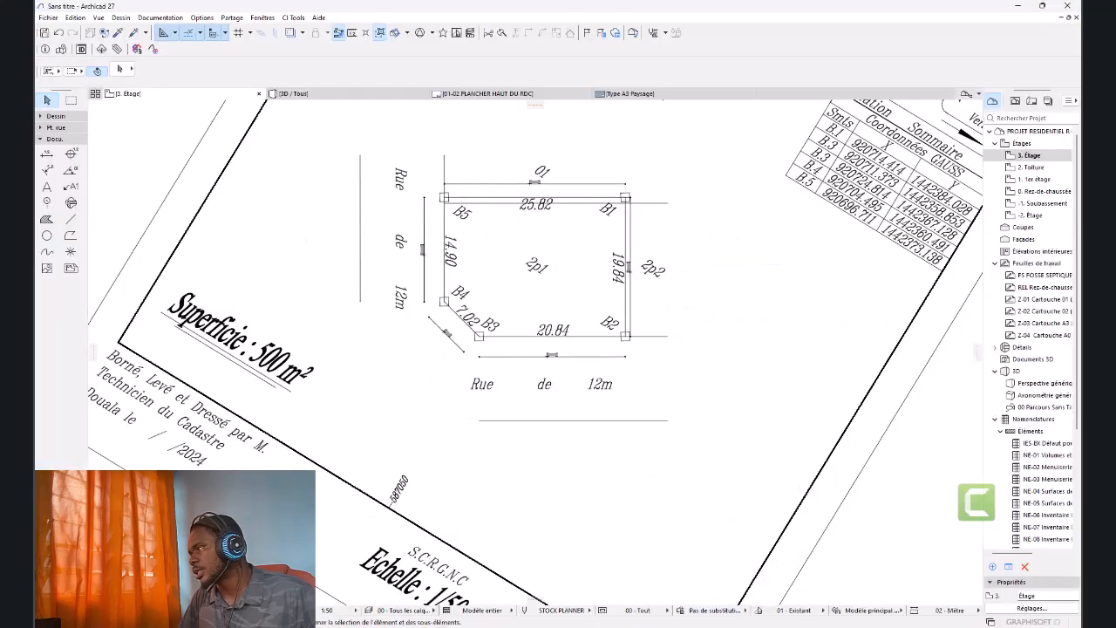
pyautogui.scroll(-4, 668, 258)
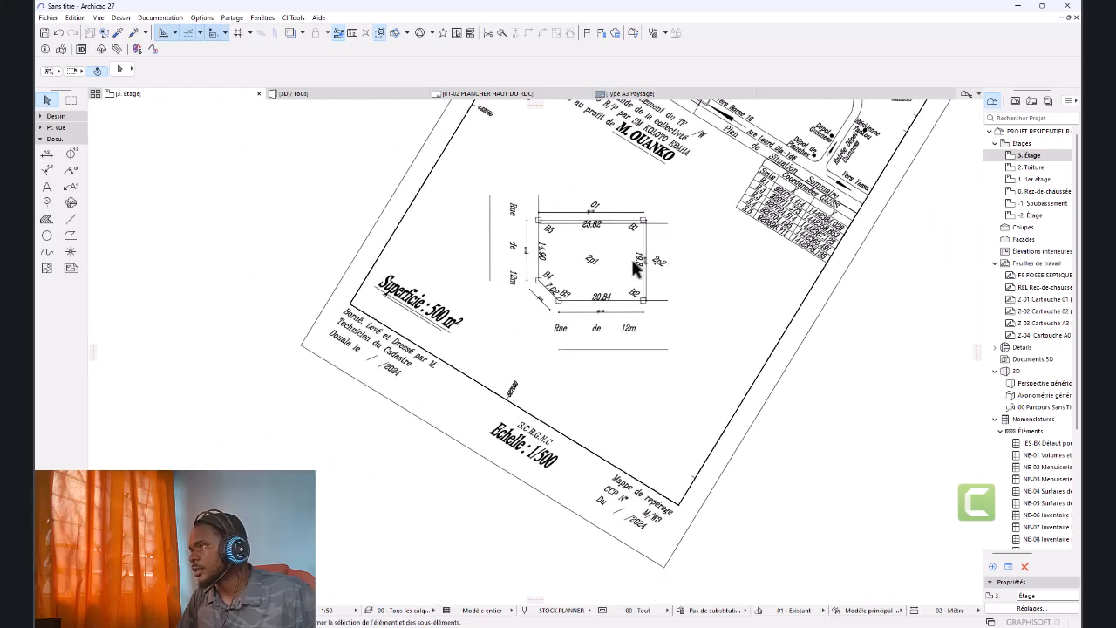
pyautogui.scroll(-4, 635, 268)
pyautogui.moveTo(829, 123); pyautogui.dragTo(898, 307)
pyautogui.scroll(-3, 827, 332)
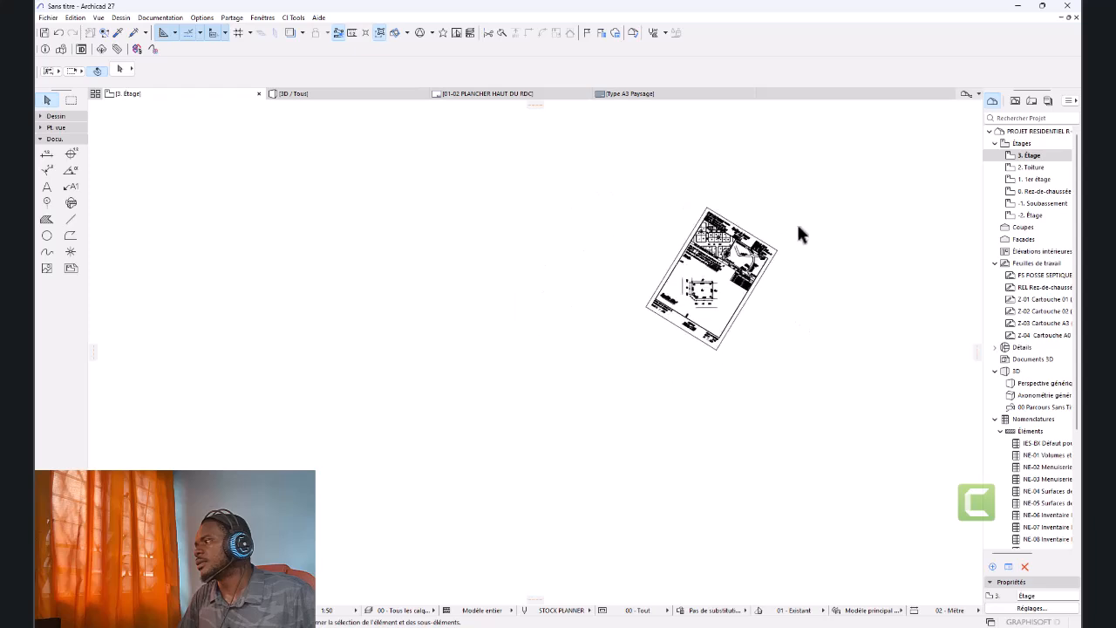
pyautogui.moveTo(851, 150); pyautogui.dragTo(466, 454)
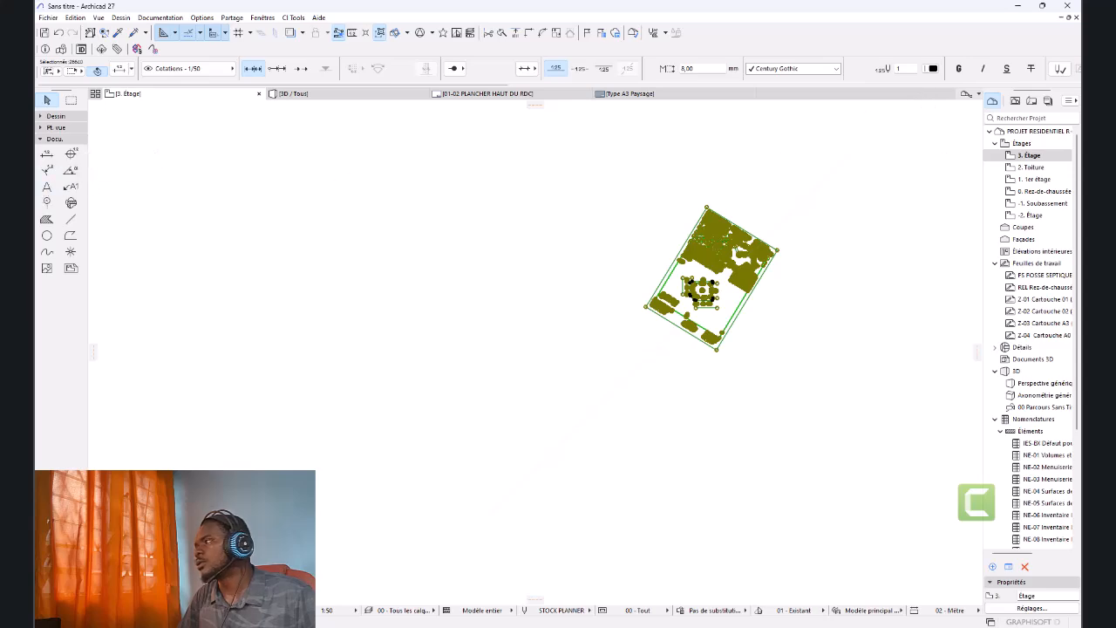
pyautogui.click(827, 447)
pyautogui.scroll(5, 712, 334)
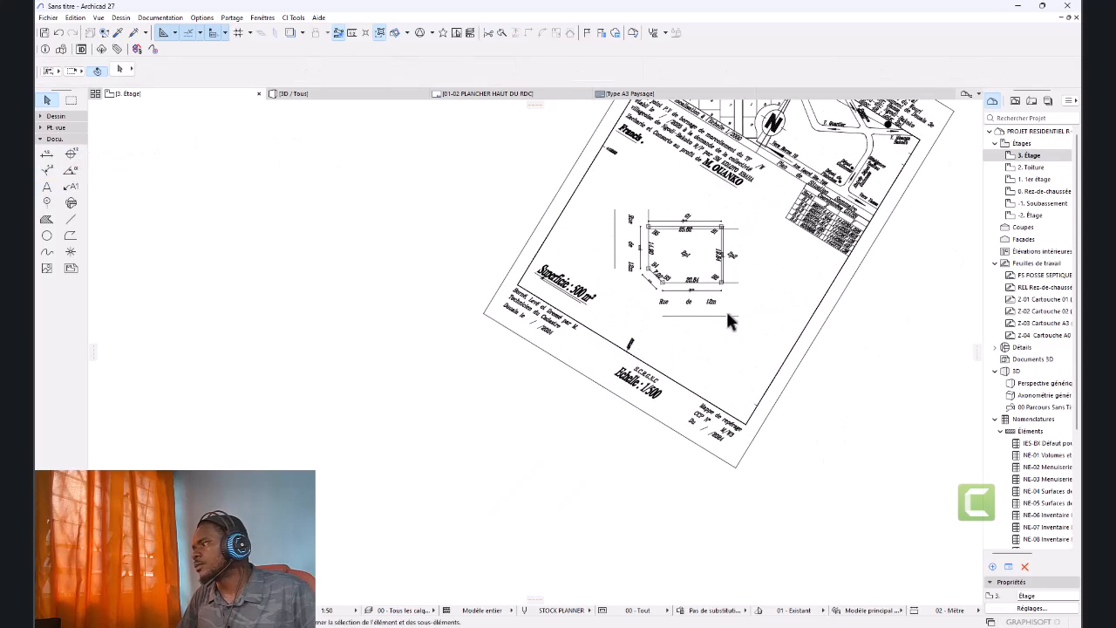
# Turn off Suspend Groups with the survey's frame selected so that the whole grouped survey is selected together.
pyautogui.click(822, 302)
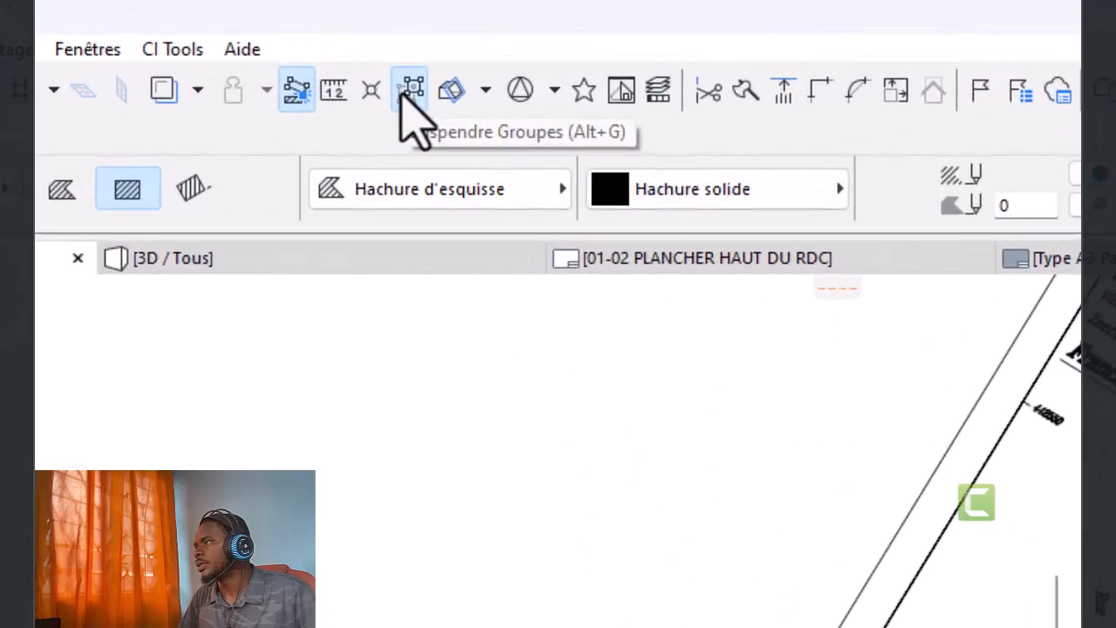
pyautogui.click(405, 97)
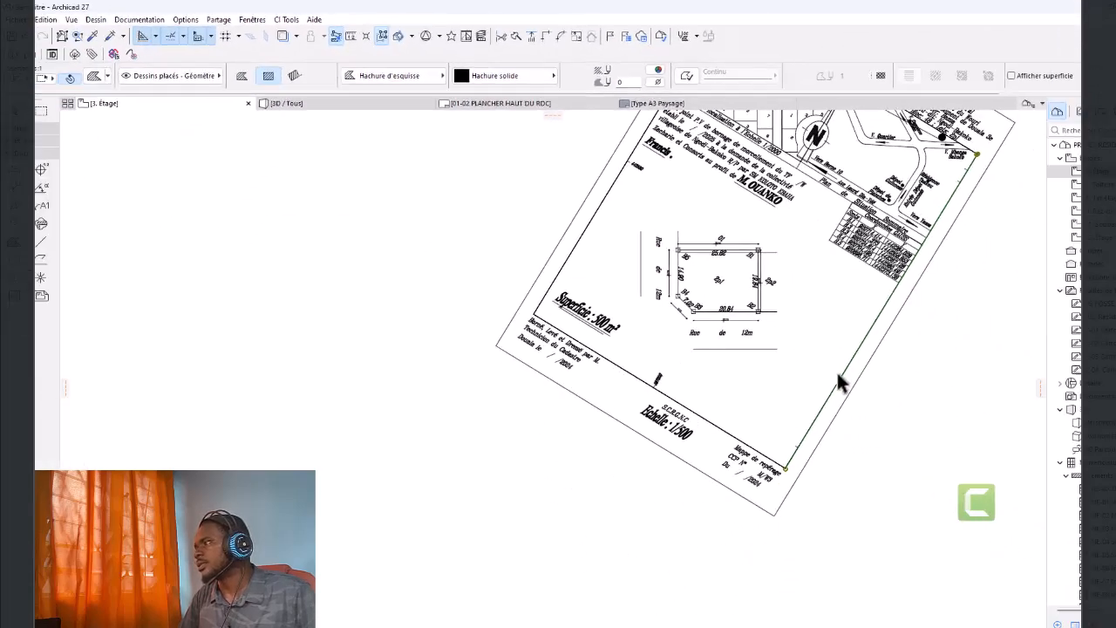
pyautogui.click(383, 38)
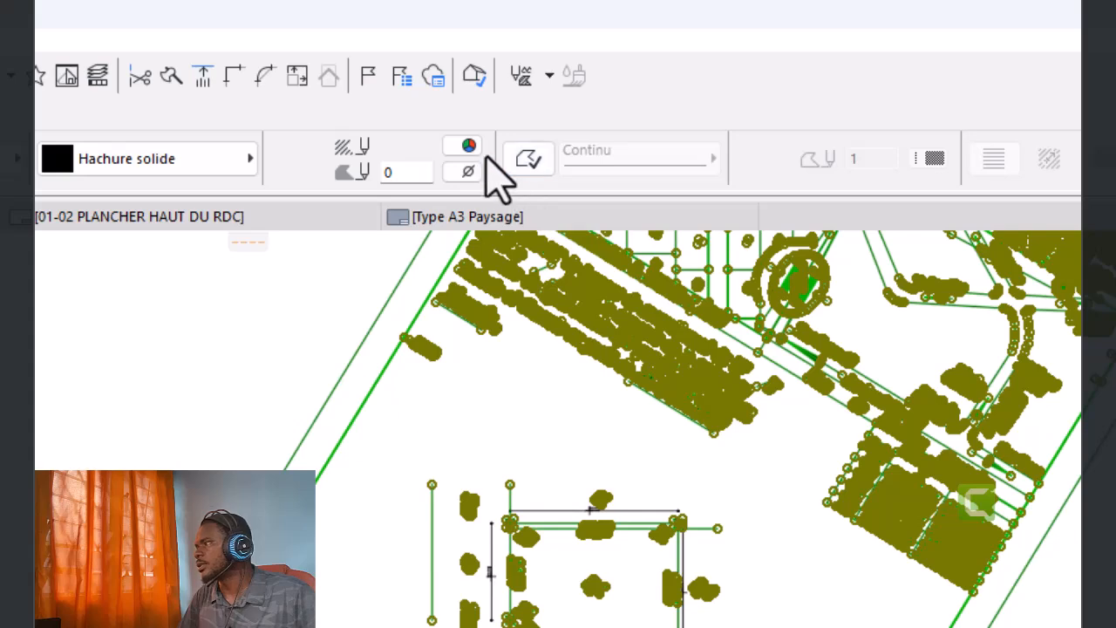
# Set the selected survey fills to foreground pen 106 and the 10 % fill pattern, and clear the selection.
pyautogui.click(469, 146)
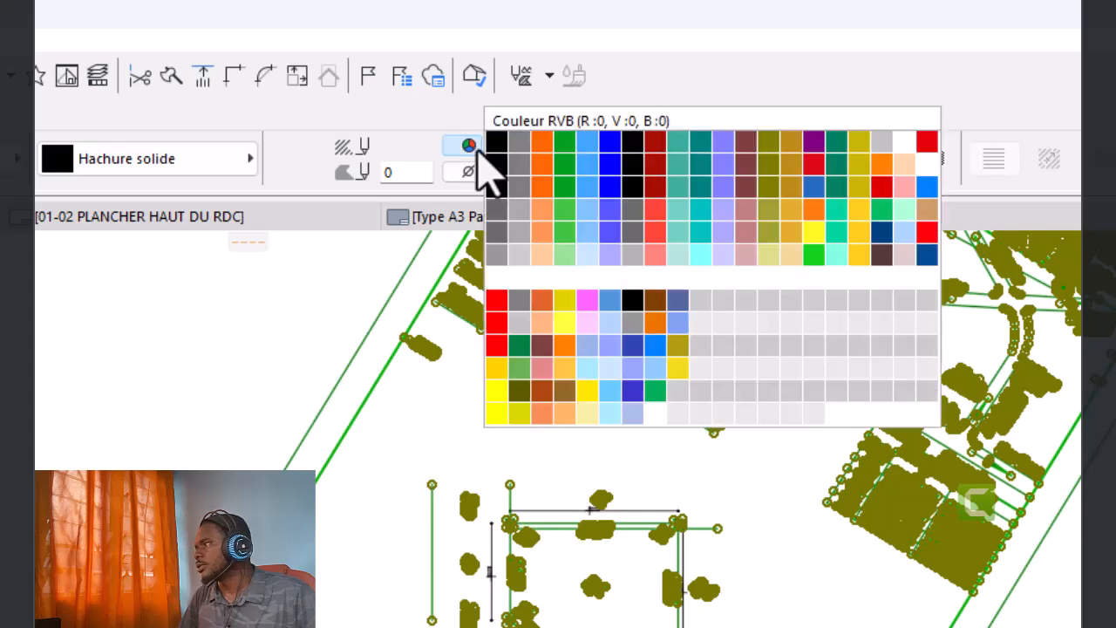
pyautogui.click(609, 256)
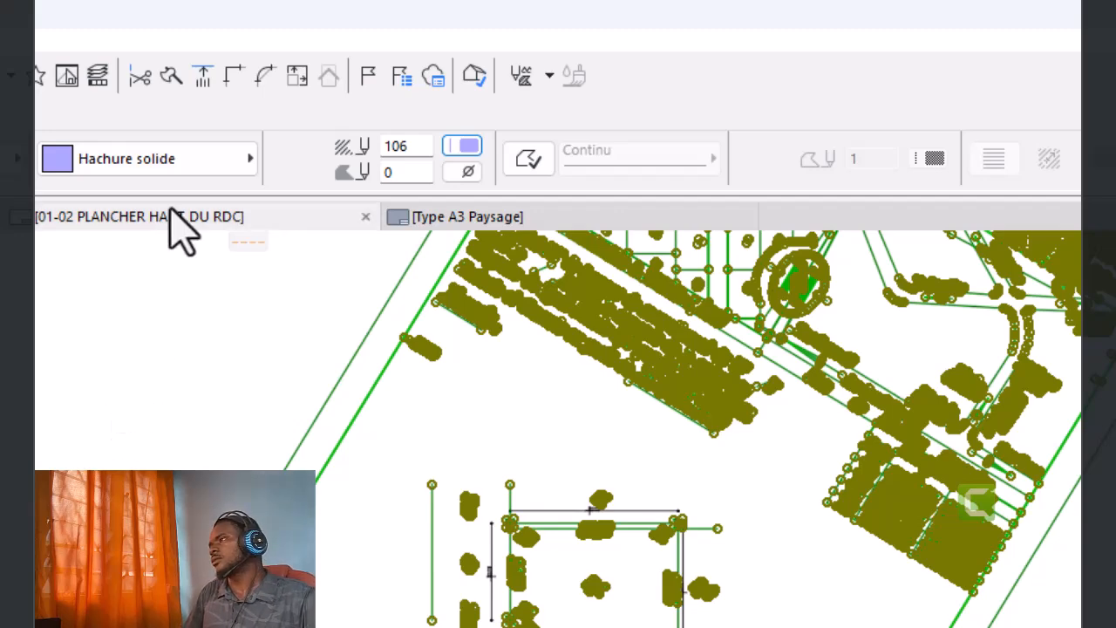
pyautogui.click(166, 158)
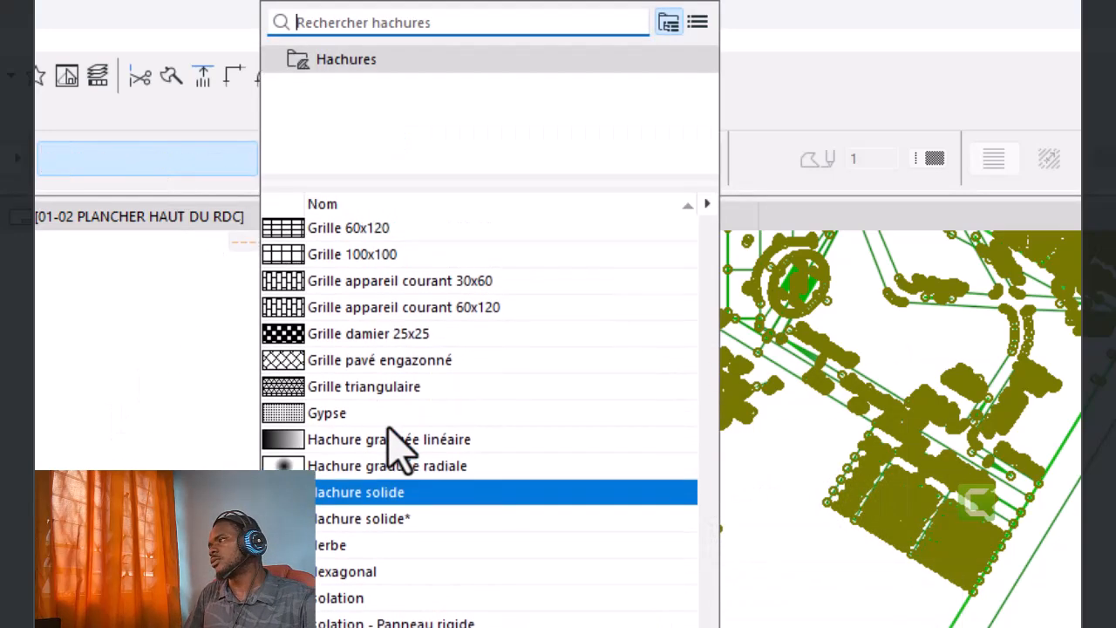
pyautogui.scroll(20, 396, 449)
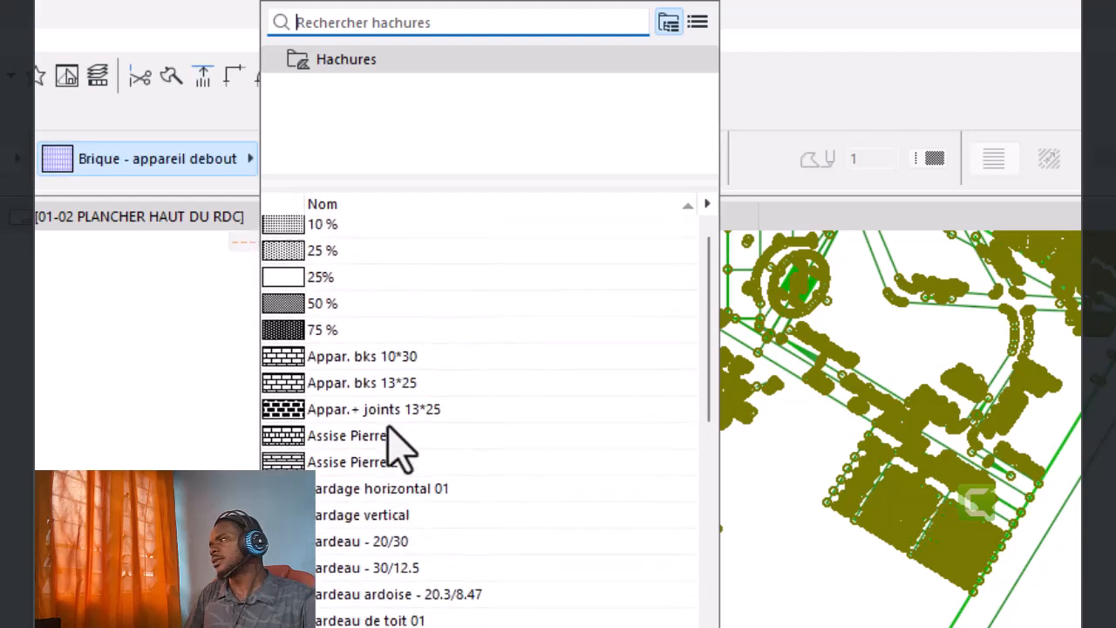
pyautogui.scroll(2, 389, 429)
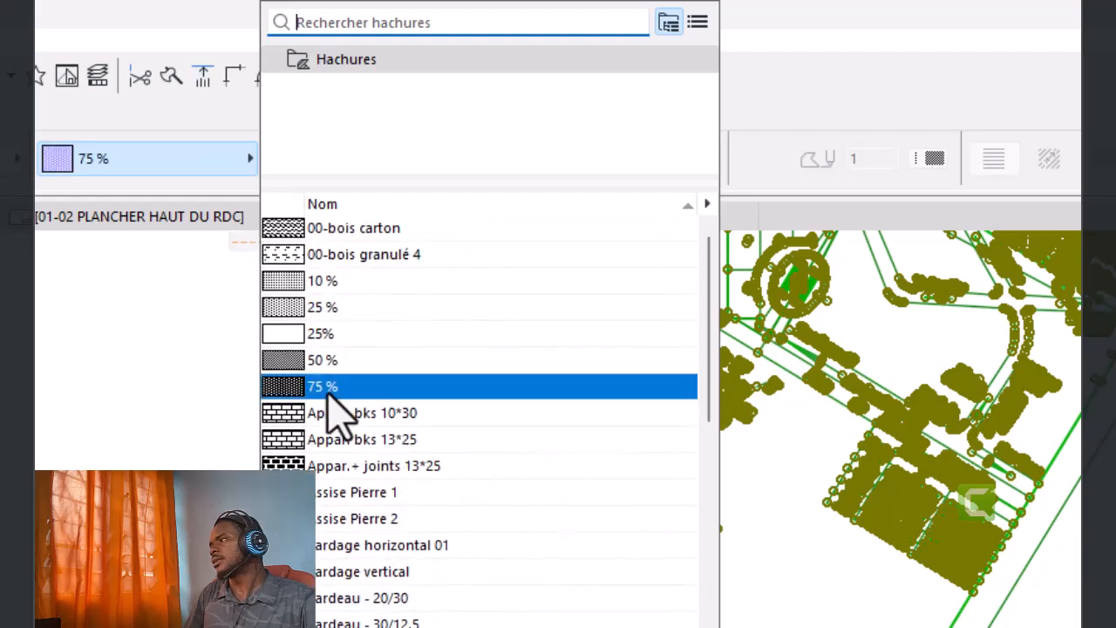
pyautogui.click(325, 287)
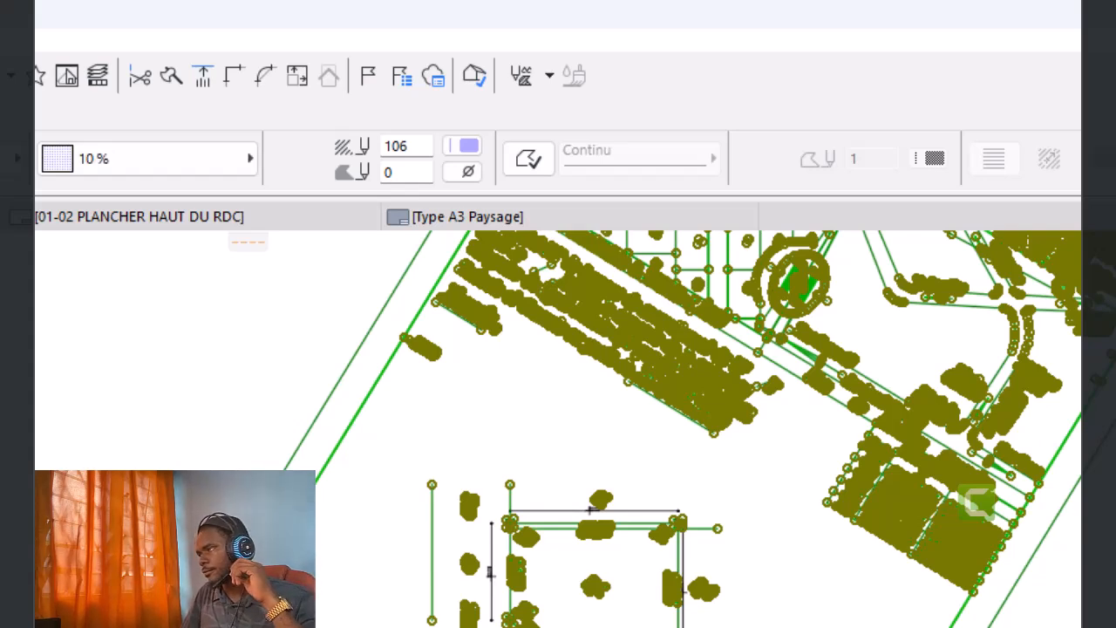
pyautogui.press('Escape')
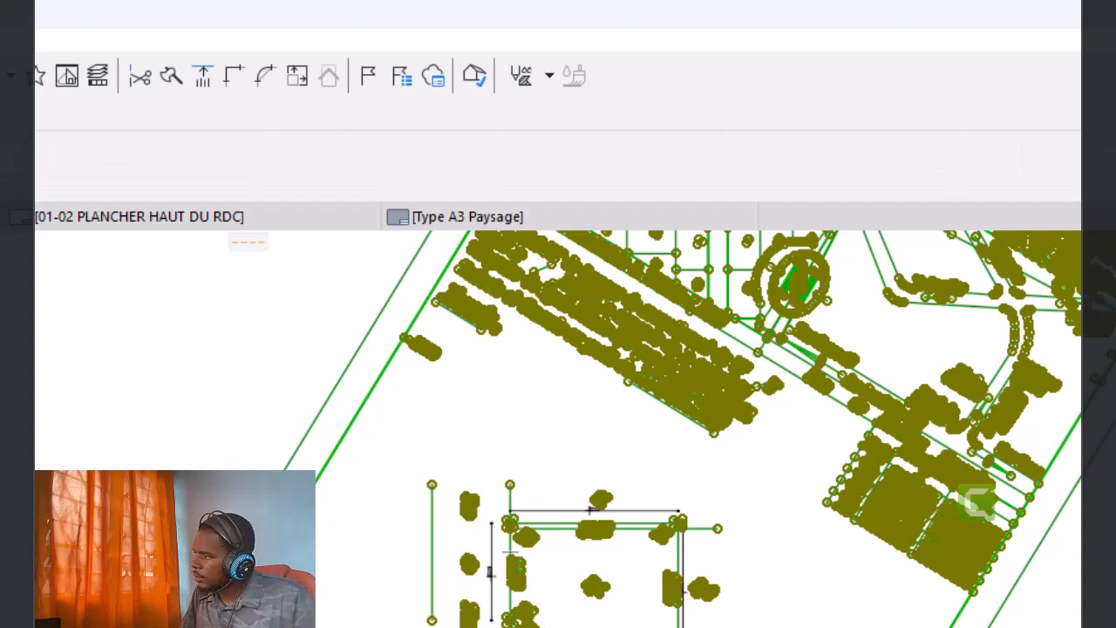
# Select the grouped survey through one of its lines and change the line pen to 106.
pyautogui.scroll(-3, 551, 523)
pyautogui.scroll(3, 601, 588)
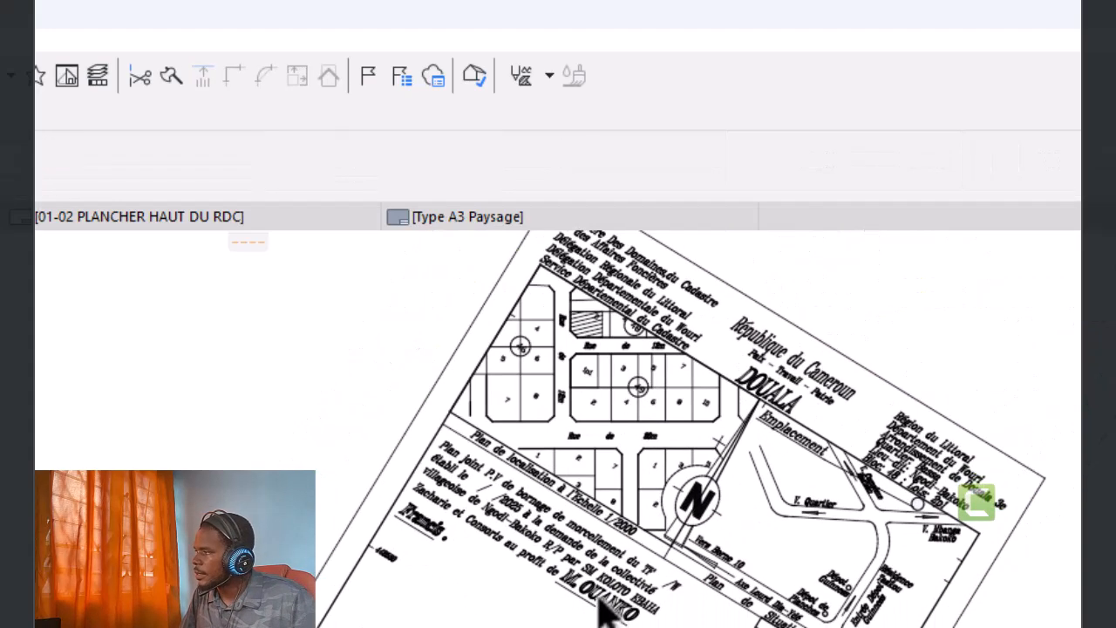
pyautogui.hotkey('ctrl', 'a')
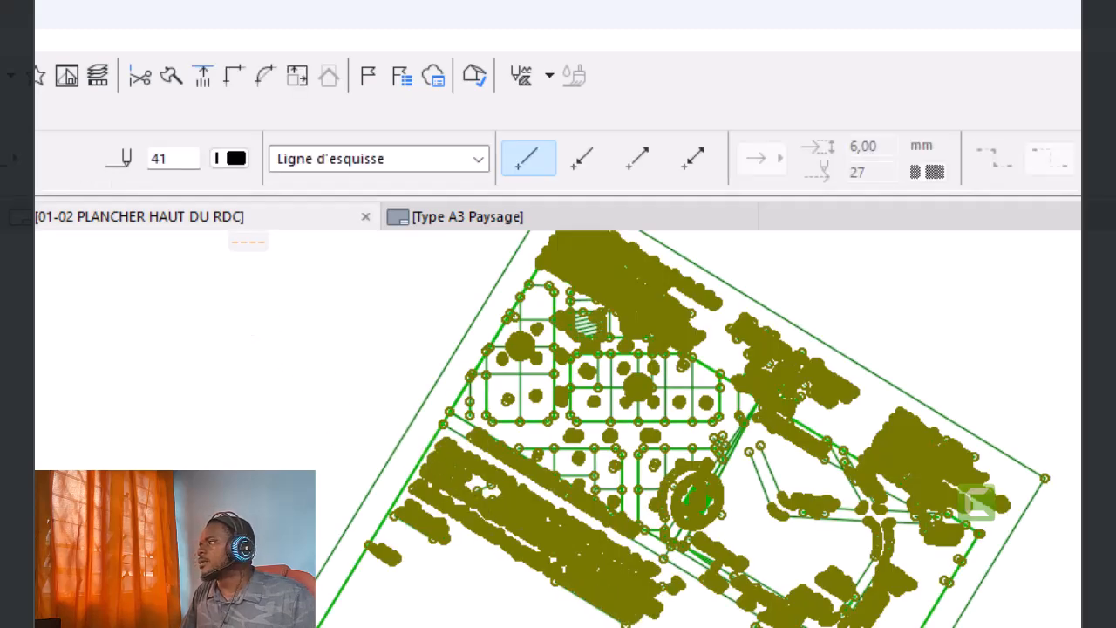
pyautogui.press('Escape')
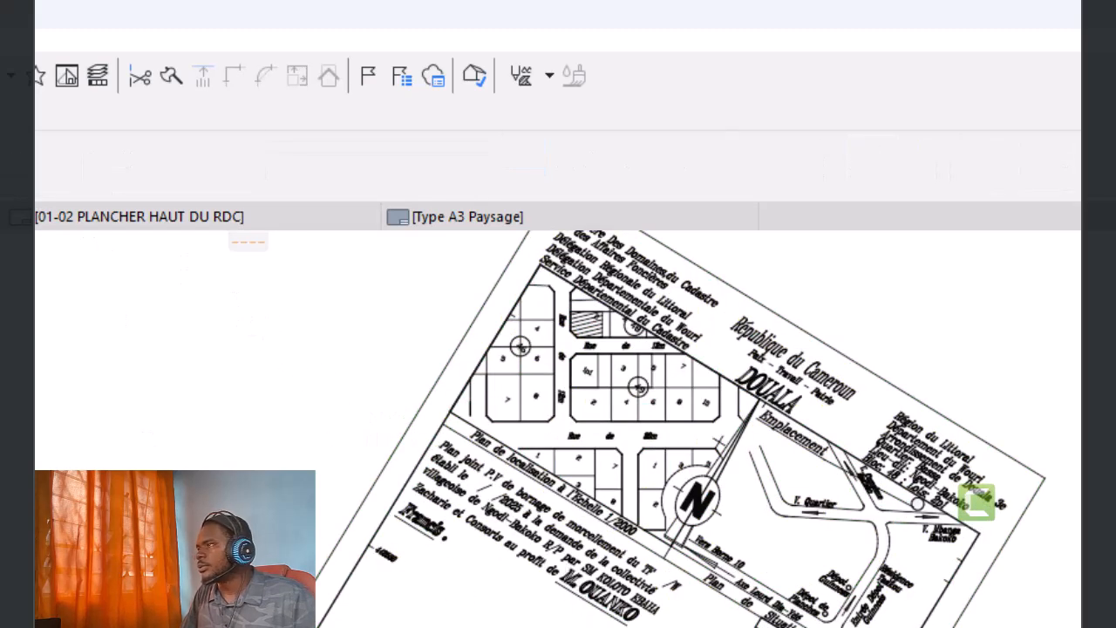
pyautogui.click(624, 581)
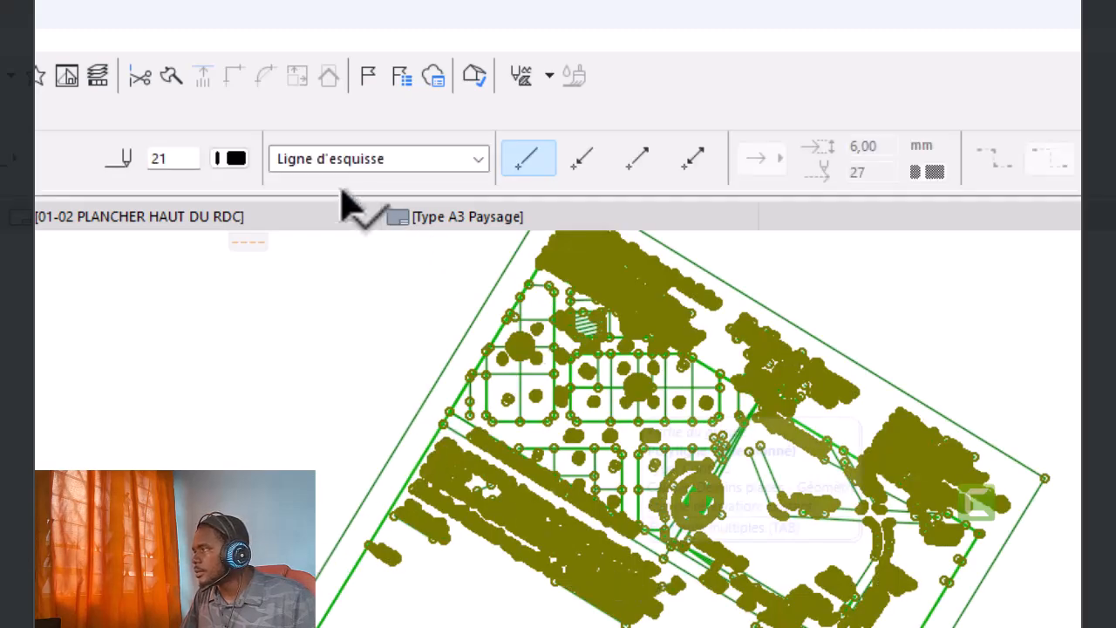
pyautogui.click(229, 158)
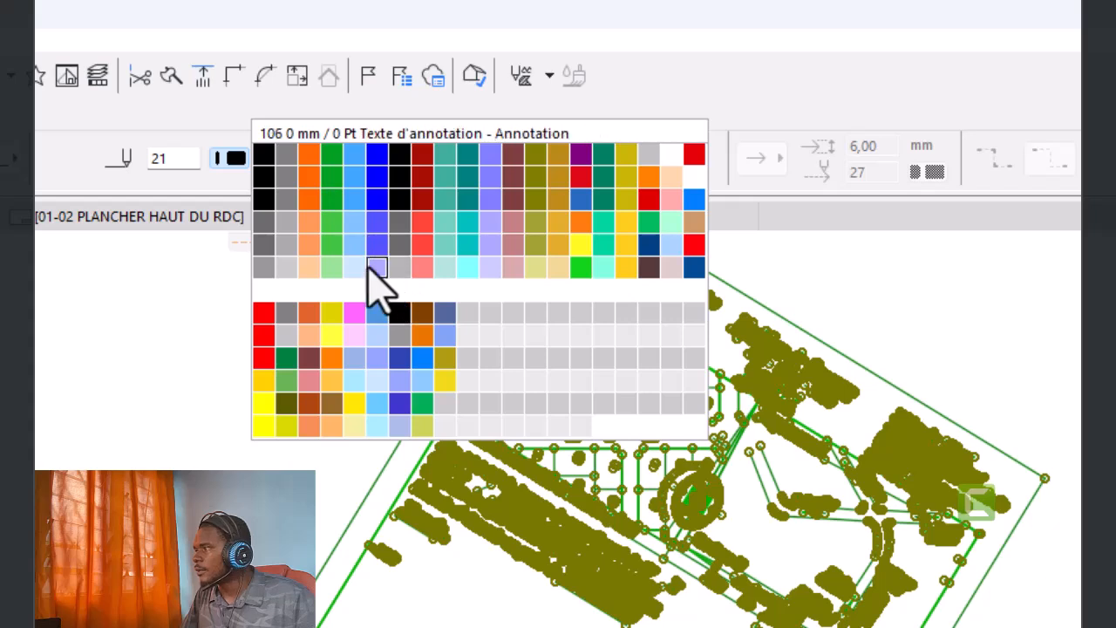
pyautogui.click(377, 267)
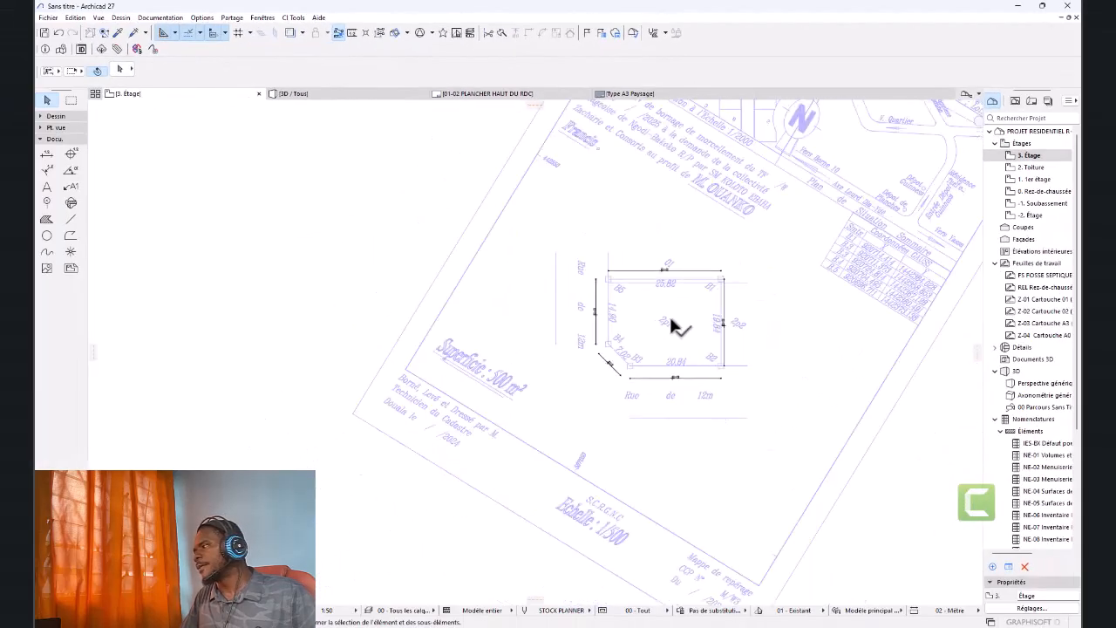
# Show the design tools instead of the documentation tools in the toolbox, and check the available drawing scales.
pyautogui.scroll(-5, 670, 319)
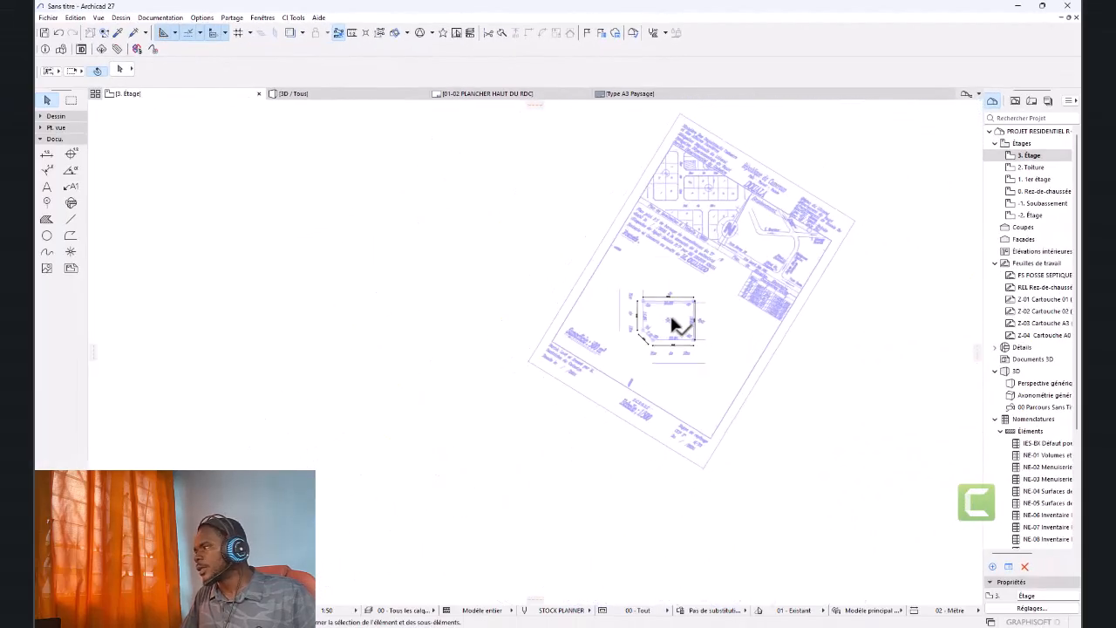
pyautogui.scroll(4, 736, 187)
pyautogui.scroll(-3, 736, 186)
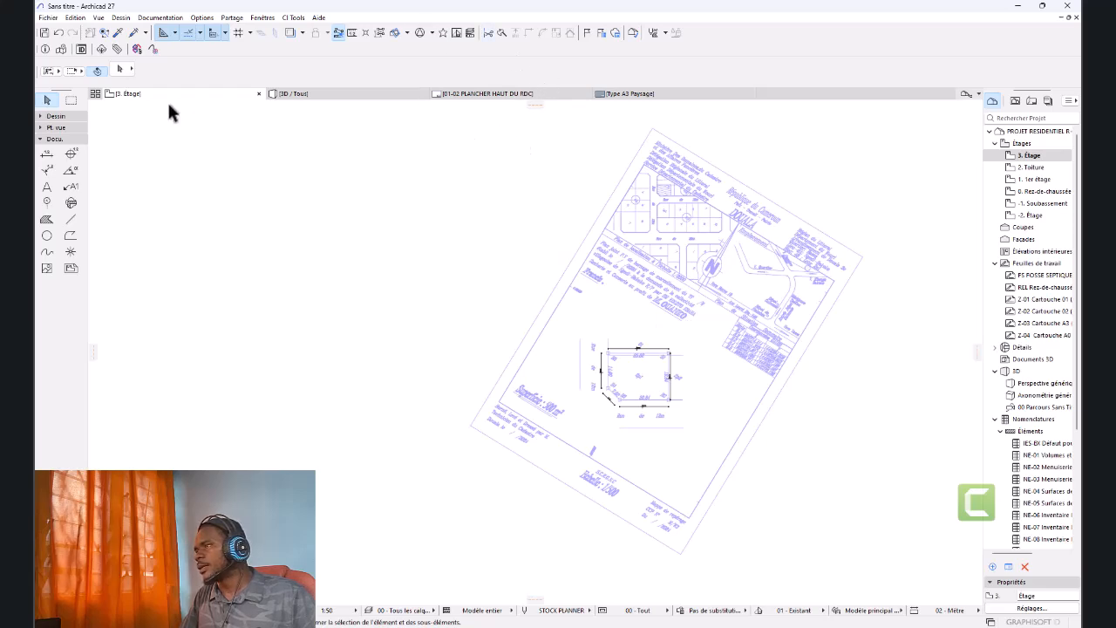
pyautogui.click(65, 139)
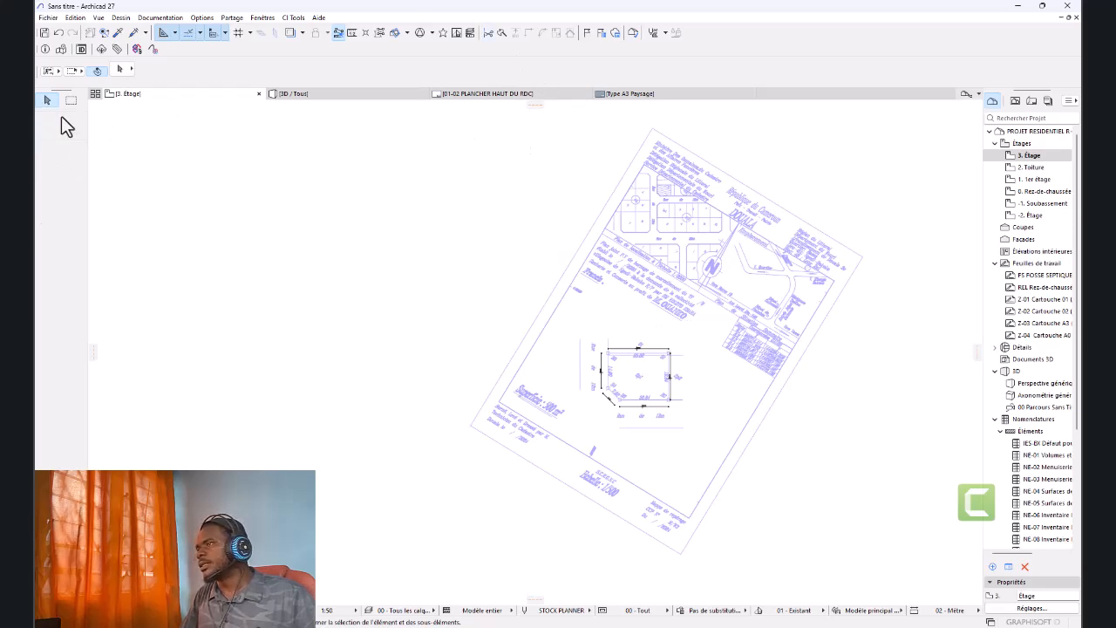
pyautogui.click(56, 116)
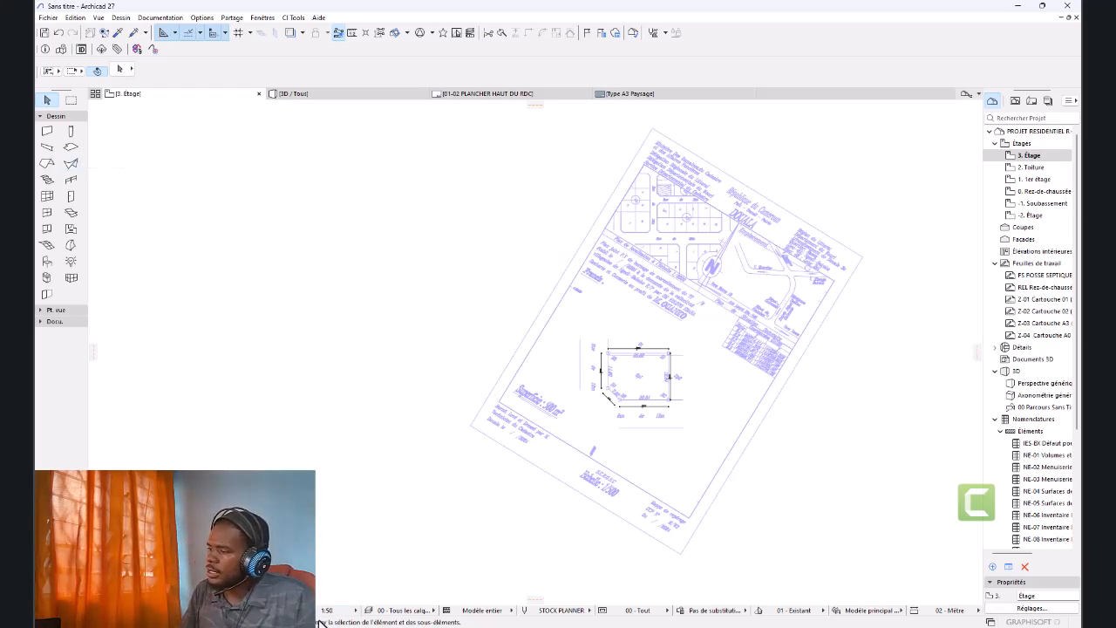
pyautogui.click(325, 610)
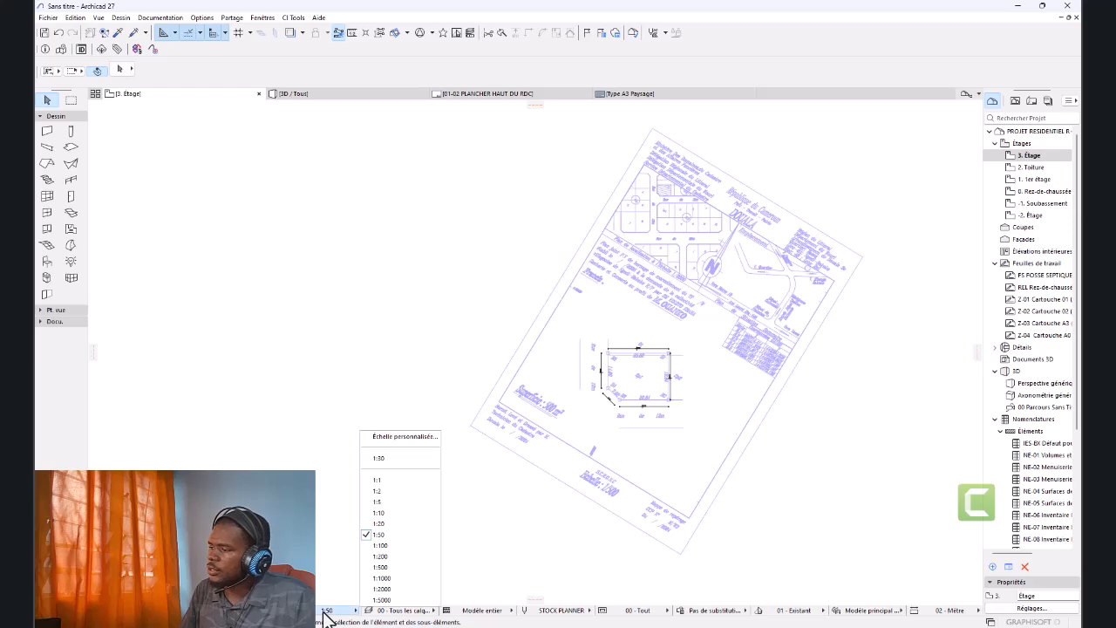
pyautogui.click(381, 545)
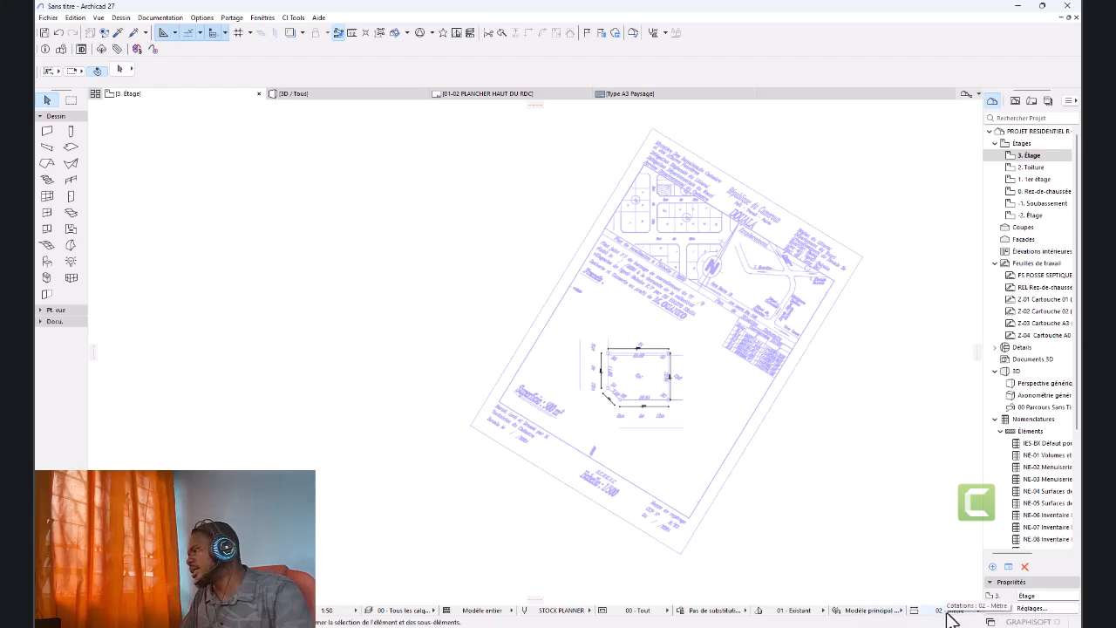
# Try the 01 - Centimètre and 04 - Millimètre dimension standards on the survey's dimensions, and restore 02 - Mètre.
pyautogui.scroll(5, 566, 392)
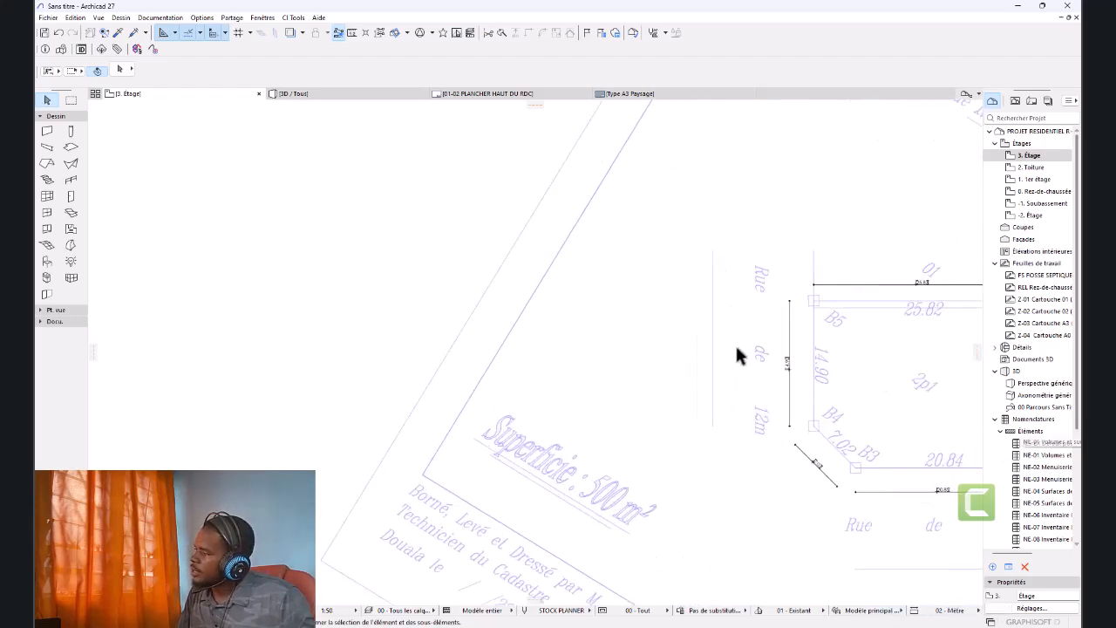
pyautogui.scroll(4, 761, 327)
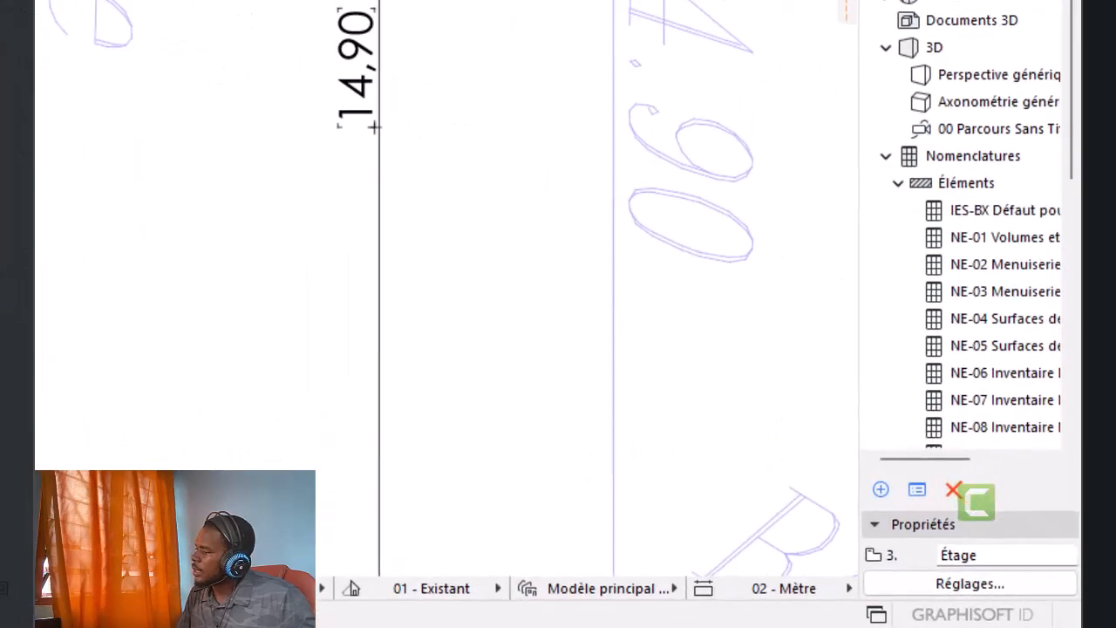
pyautogui.click(747, 584)
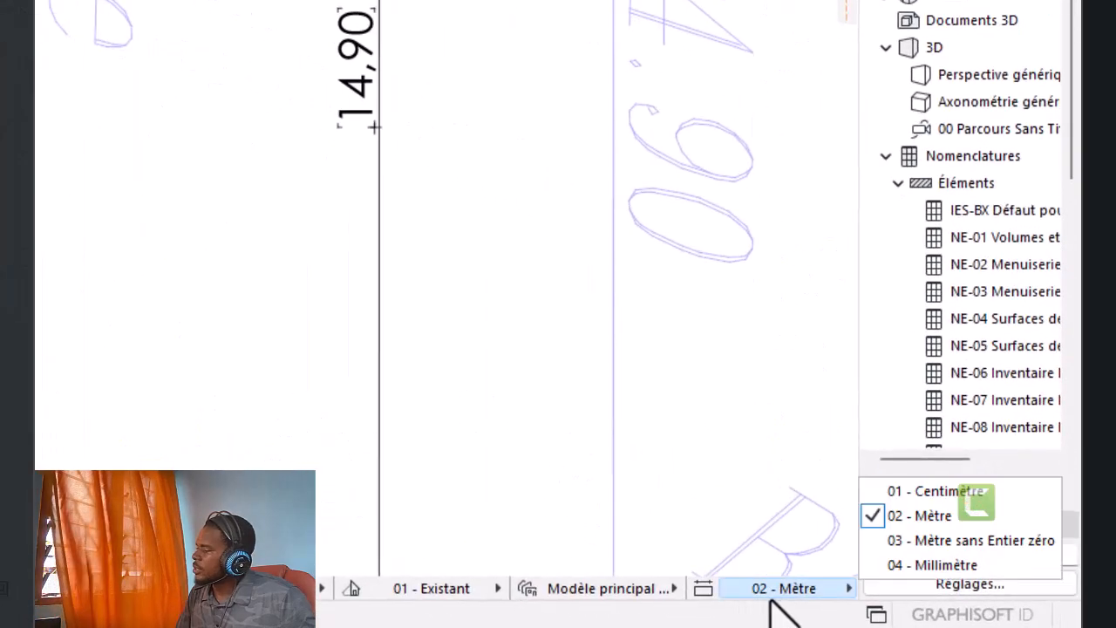
pyautogui.click(895, 497)
pyautogui.click(832, 589)
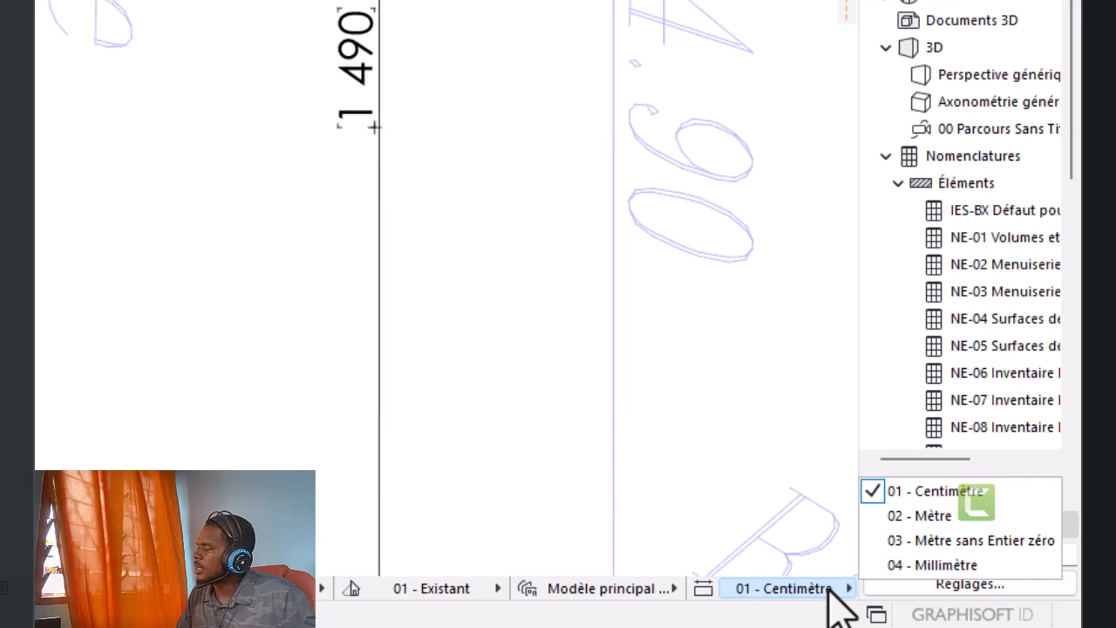
pyautogui.click(915, 564)
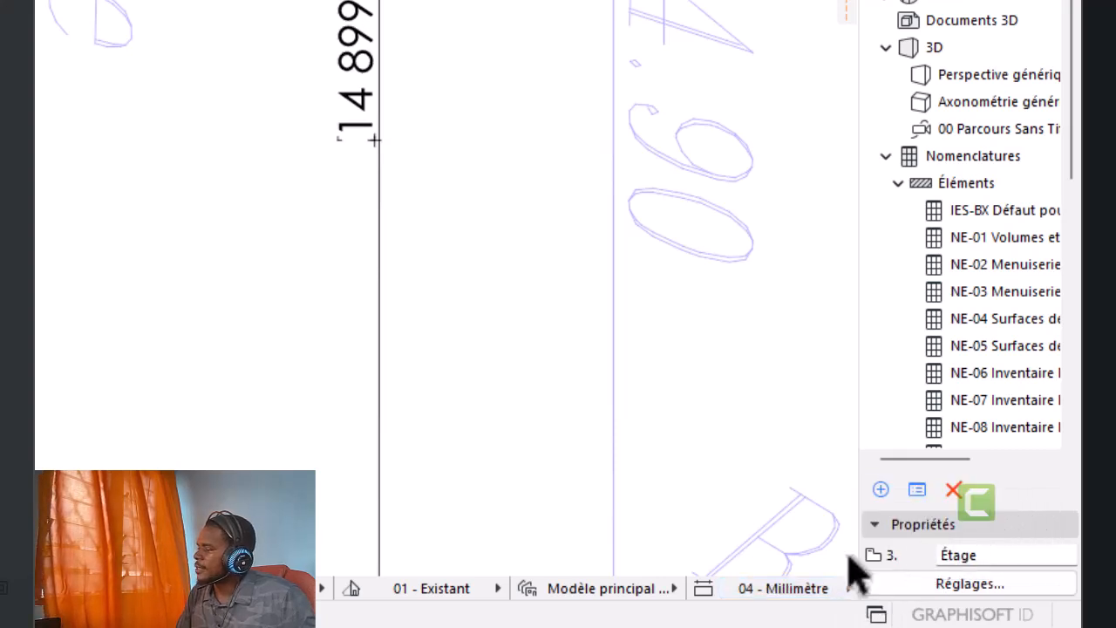
pyautogui.click(815, 588)
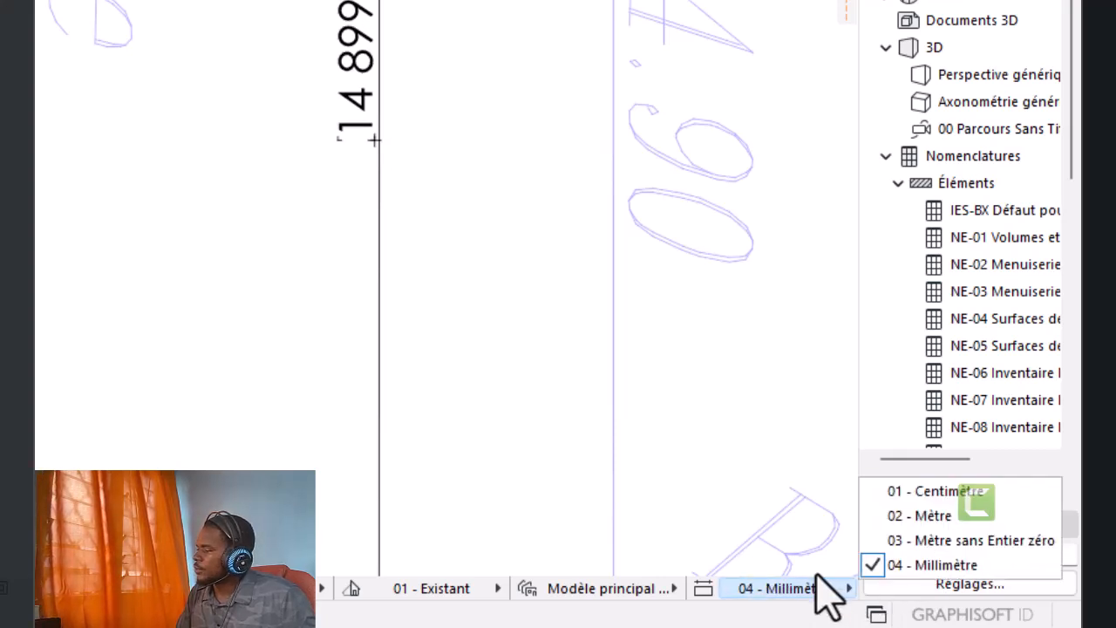
pyautogui.click(920, 512)
# Select the whole survey with its dimensions and transfer it from the 3. Étage storey to the 0. Rez-de-chaussée storey.
pyautogui.scroll(-5, 373, 126)
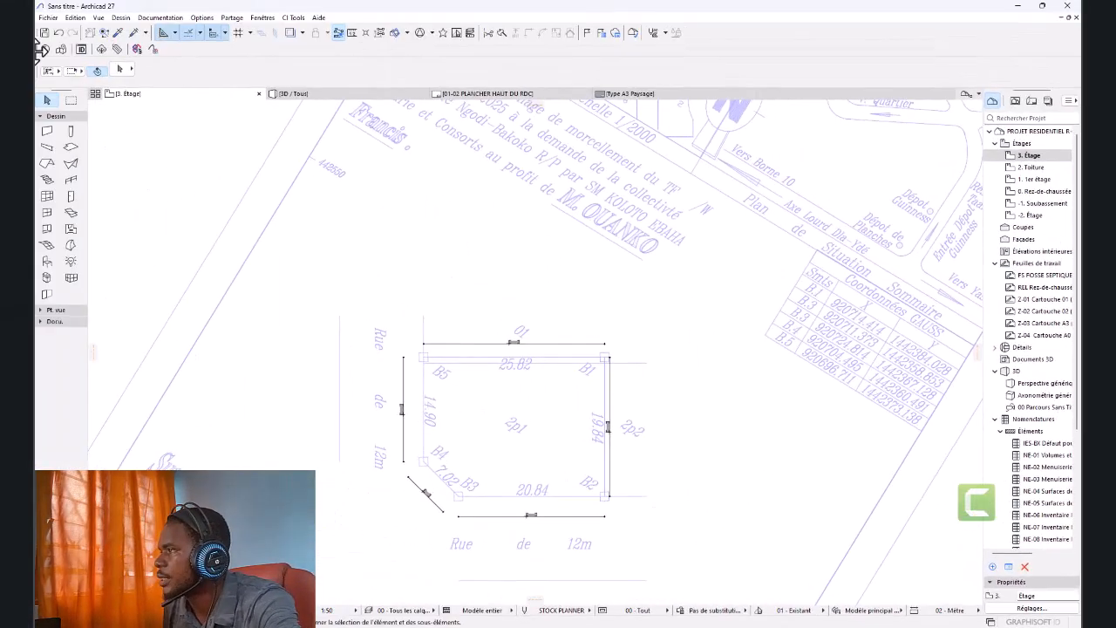
pyautogui.click(47, 130)
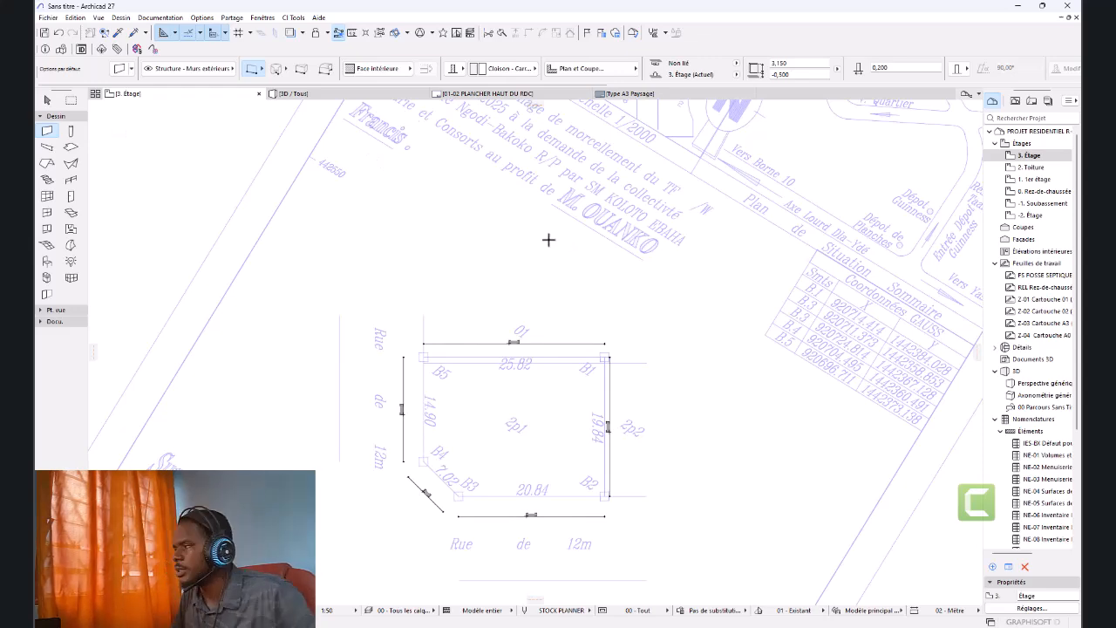
pyautogui.press('Escape')
pyautogui.scroll(-6, 547, 232)
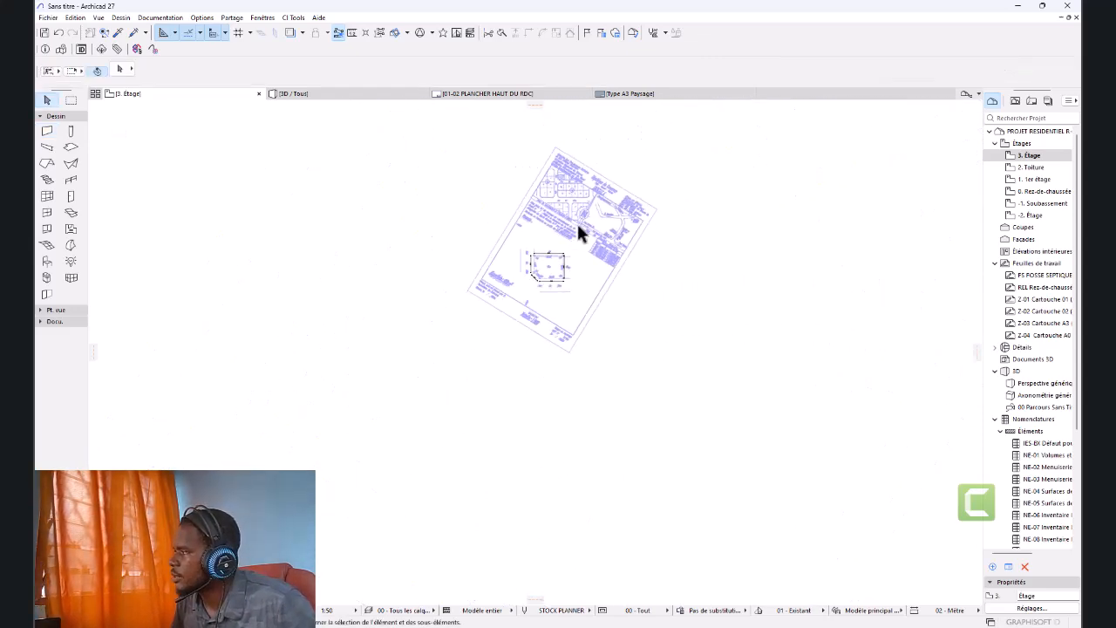
pyautogui.moveTo(682, 162)
pyautogui.mouseDown()
pyautogui.moveTo(401, 373)
pyautogui.moveTo(393, 403)
pyautogui.mouseUp()
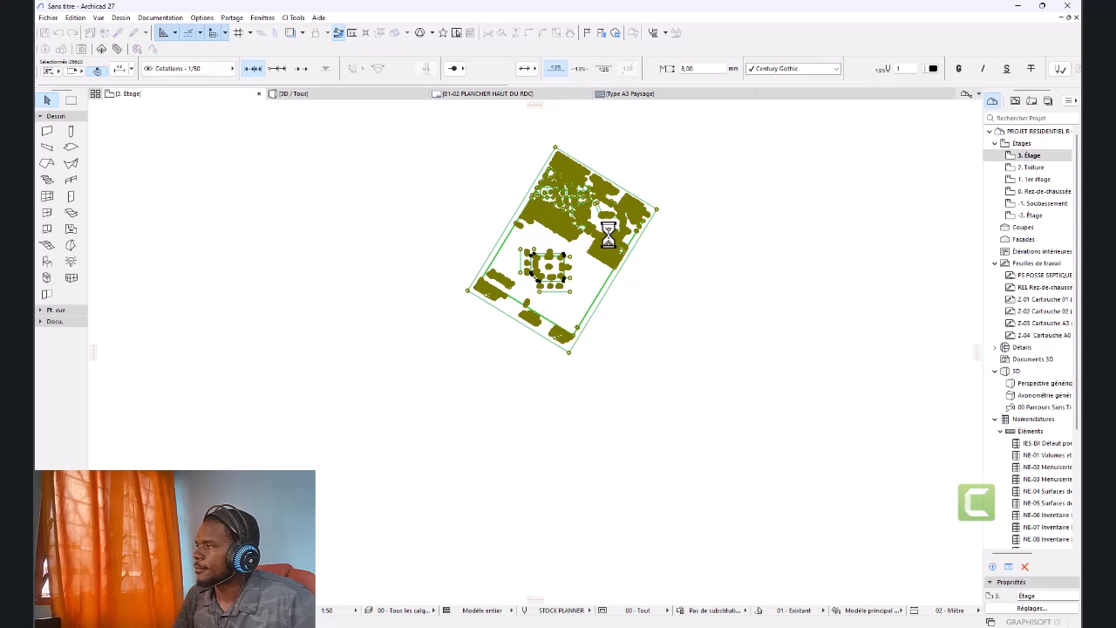
pyautogui.hotkey('ctrl', 'Down')
pyautogui.hotkey('ctrl', 'Down')
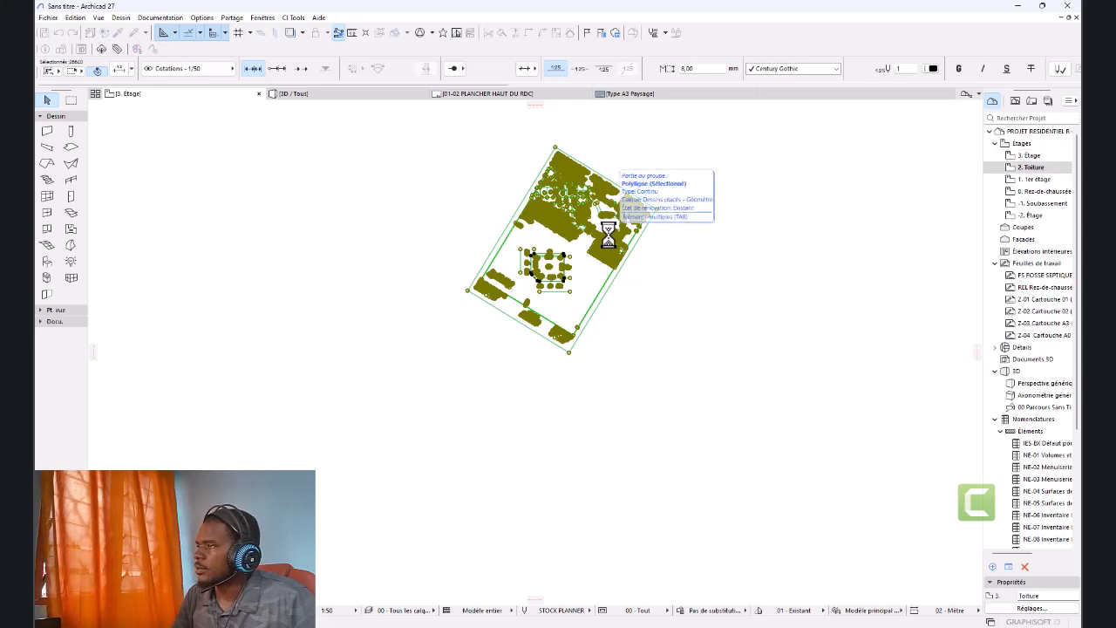
pyautogui.hotkey('ctrl', 'Down')
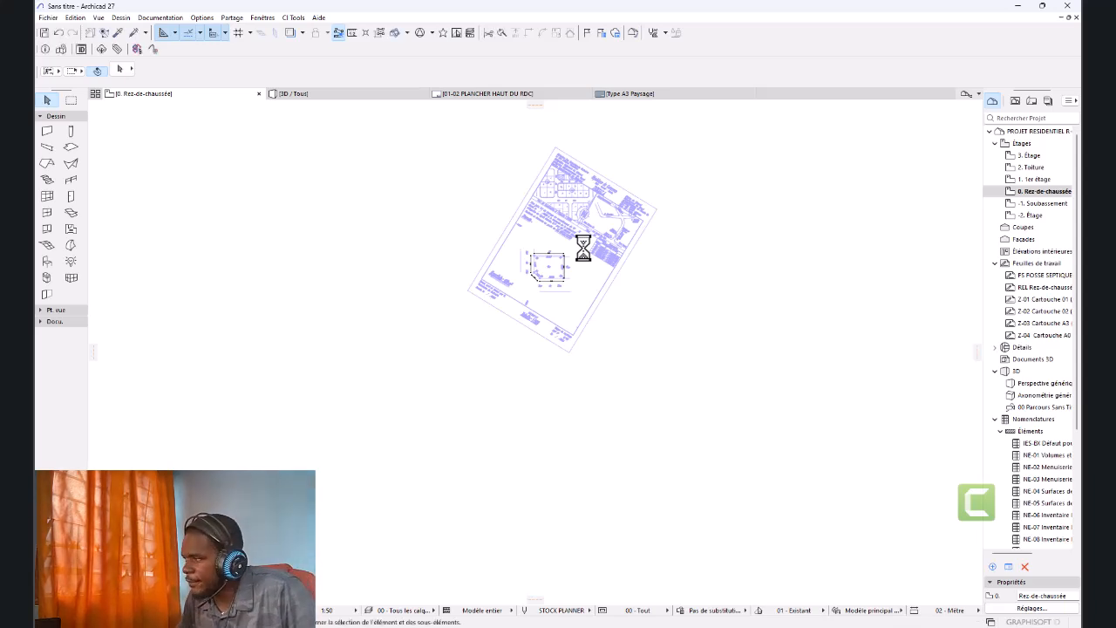
pyautogui.scroll(8, 560, 261)
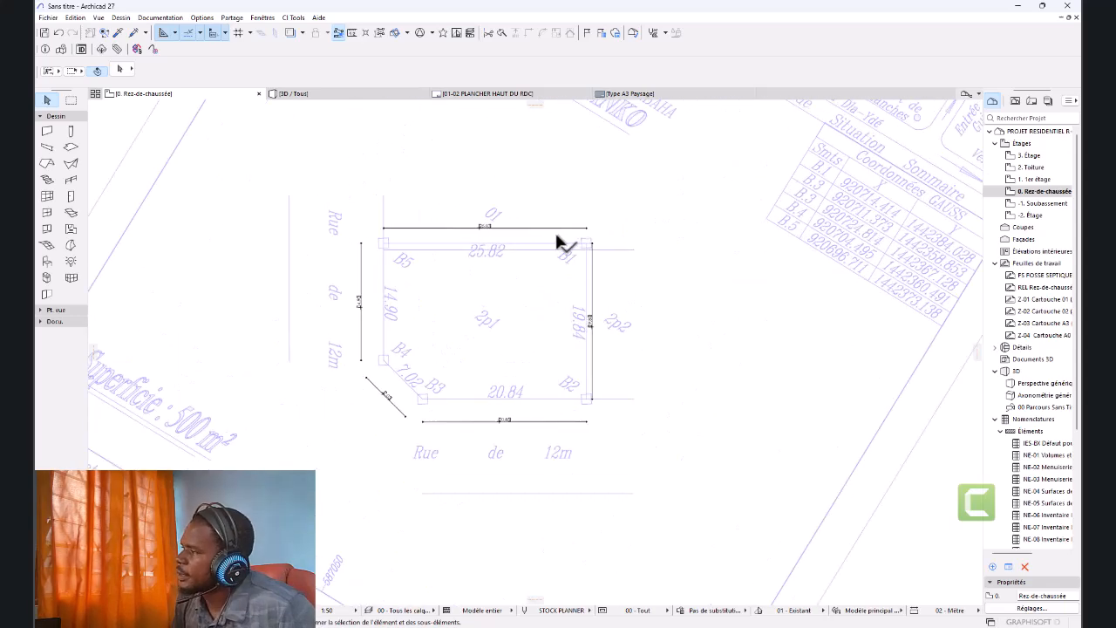
# Activate the Wall tool and set the default wall's base offset to 0,000.
pyautogui.click(47, 133)
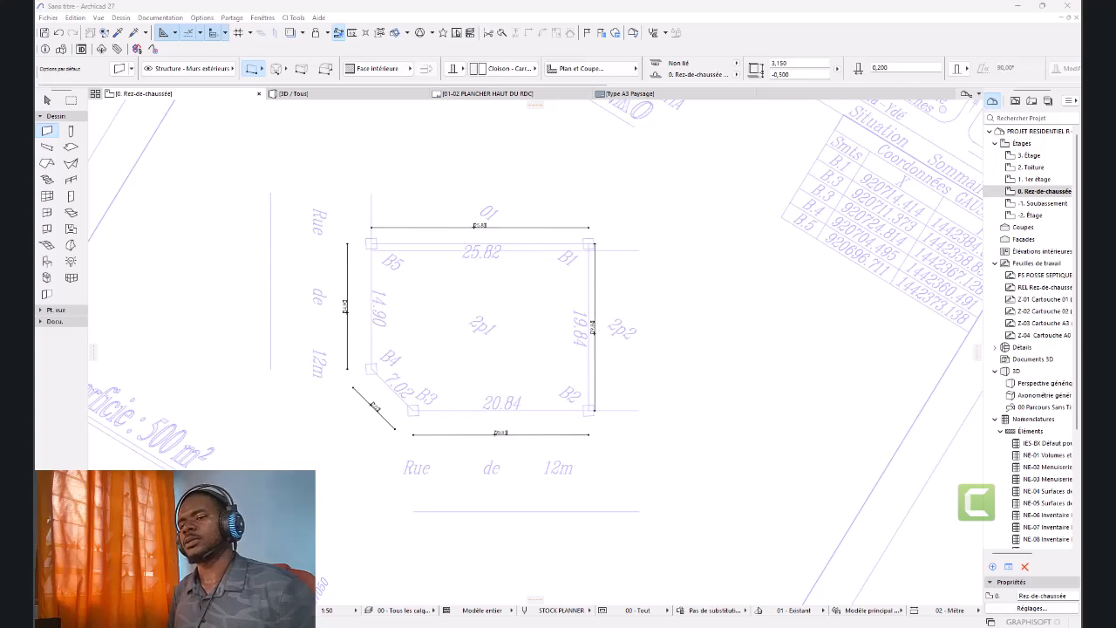
pyautogui.moveTo(1115, 56); pyautogui.dragTo(473, 21)
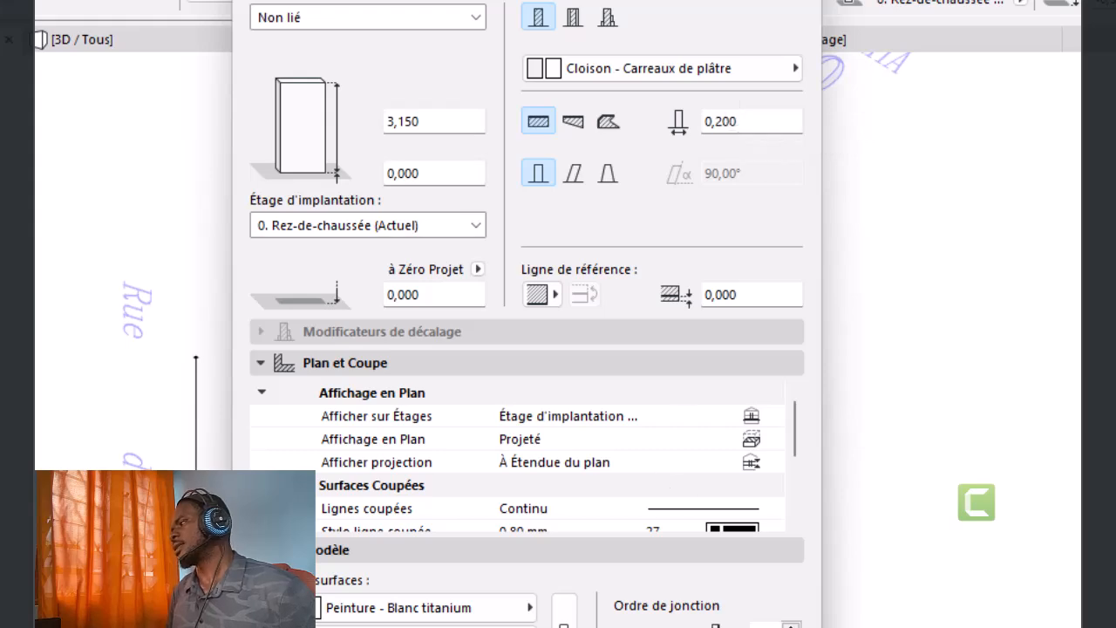
pyautogui.click(741, 623)
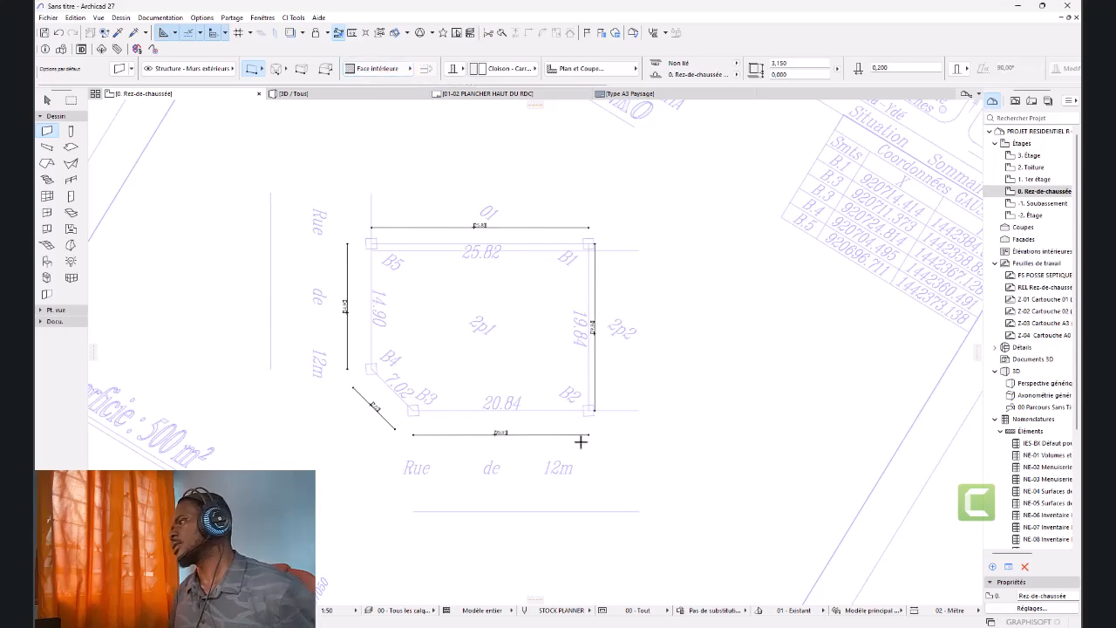
# Draw a wall from boundary corner B2 along the 19.84 m side, ending a little short of corner B1.
pyautogui.scroll(5, 576, 417)
pyautogui.scroll(2, 636, 394)
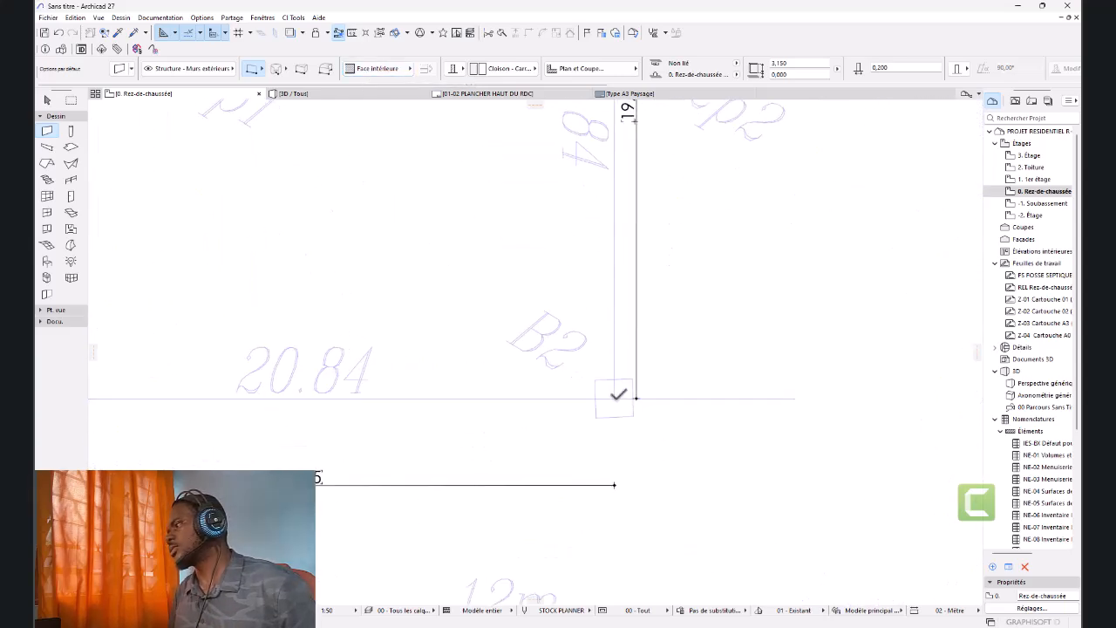
pyautogui.click(634, 398)
pyautogui.scroll(-4, 628, 392)
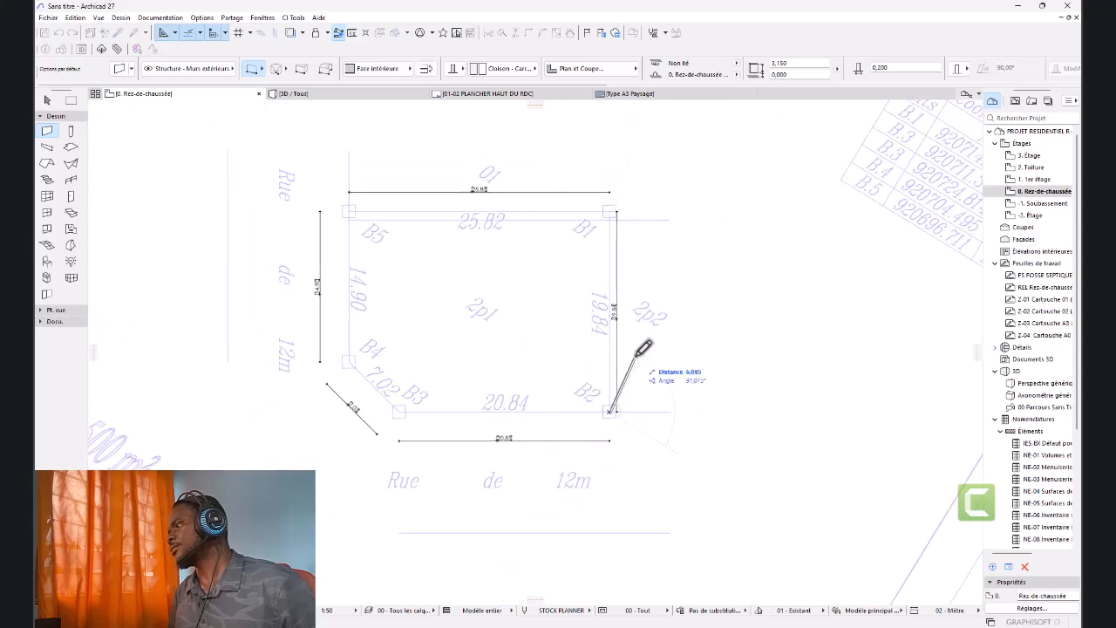
pyautogui.scroll(4, 690, 230)
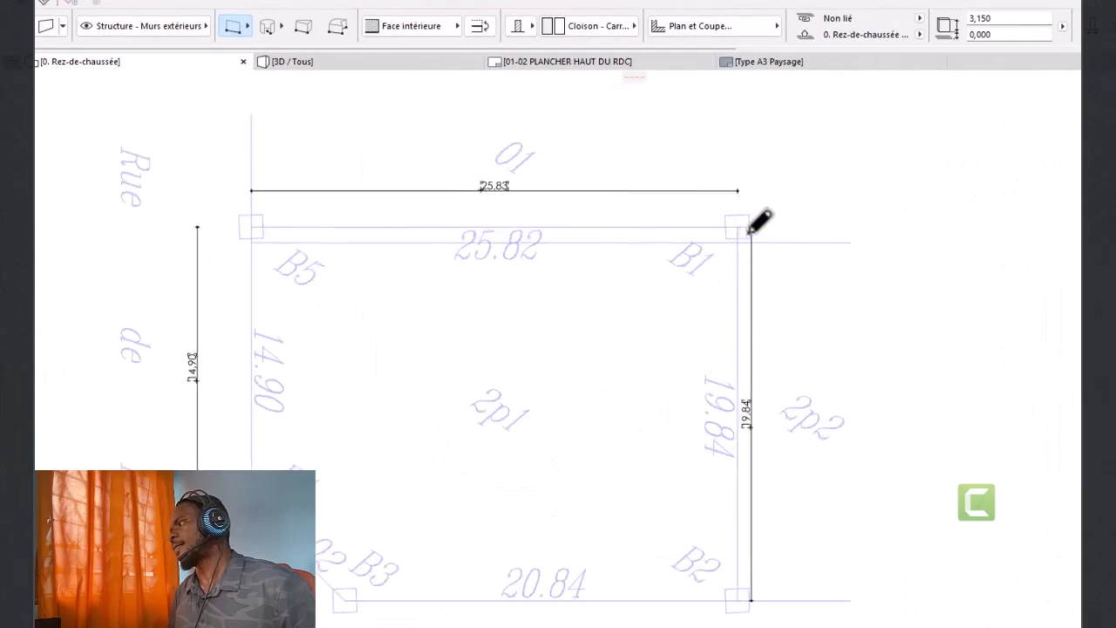
pyautogui.click(729, 304)
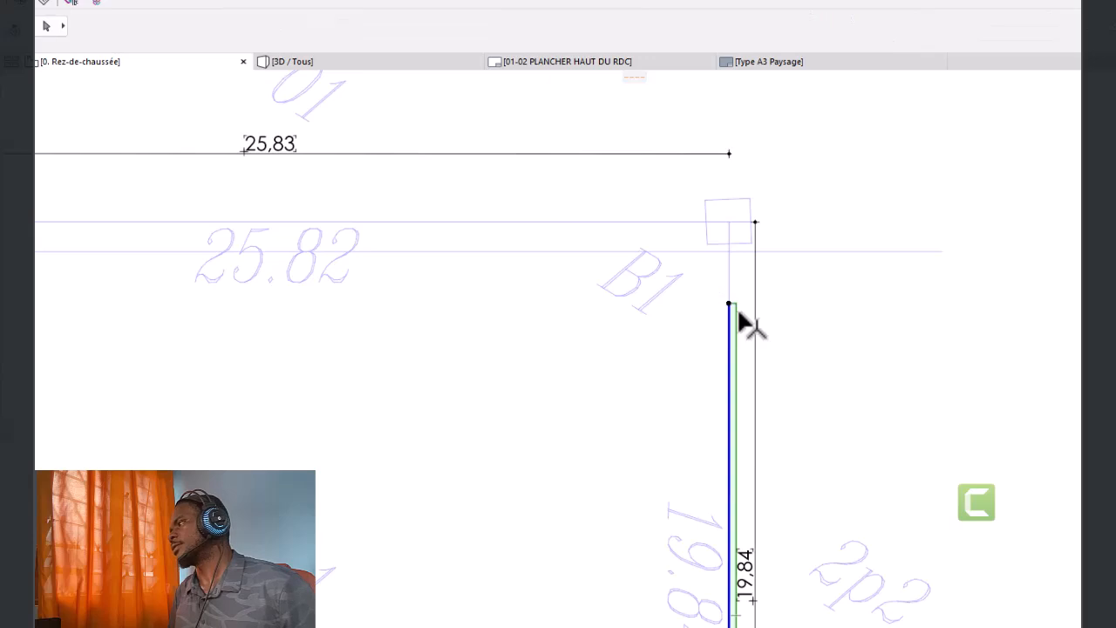
# Set the drawn wall's reference line to Centre and inspect its end at corner B2.
pyautogui.click(448, 30)
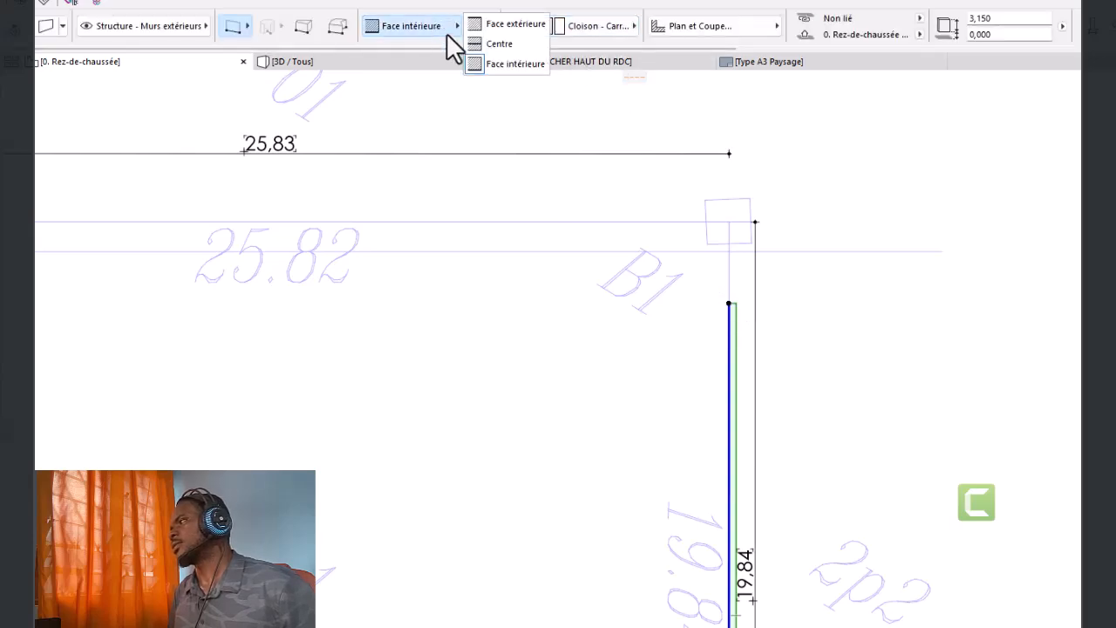
pyautogui.click(494, 44)
pyautogui.scroll(-3, 715, 269)
pyautogui.scroll(2, 710, 419)
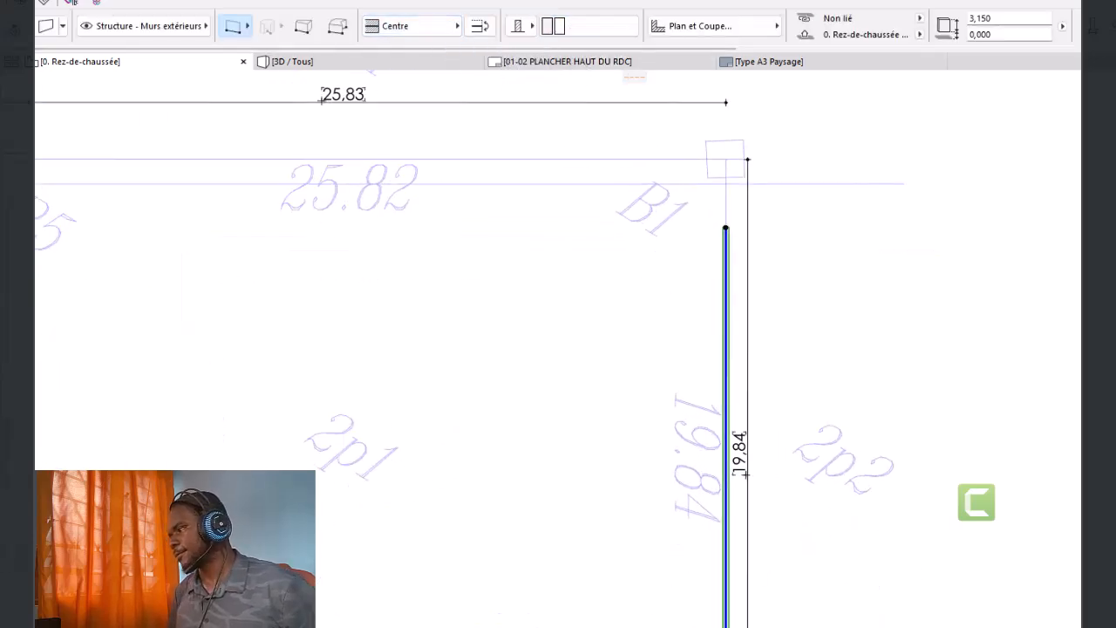
pyautogui.scroll(-2, 820, 558)
pyautogui.scroll(6, 842, 524)
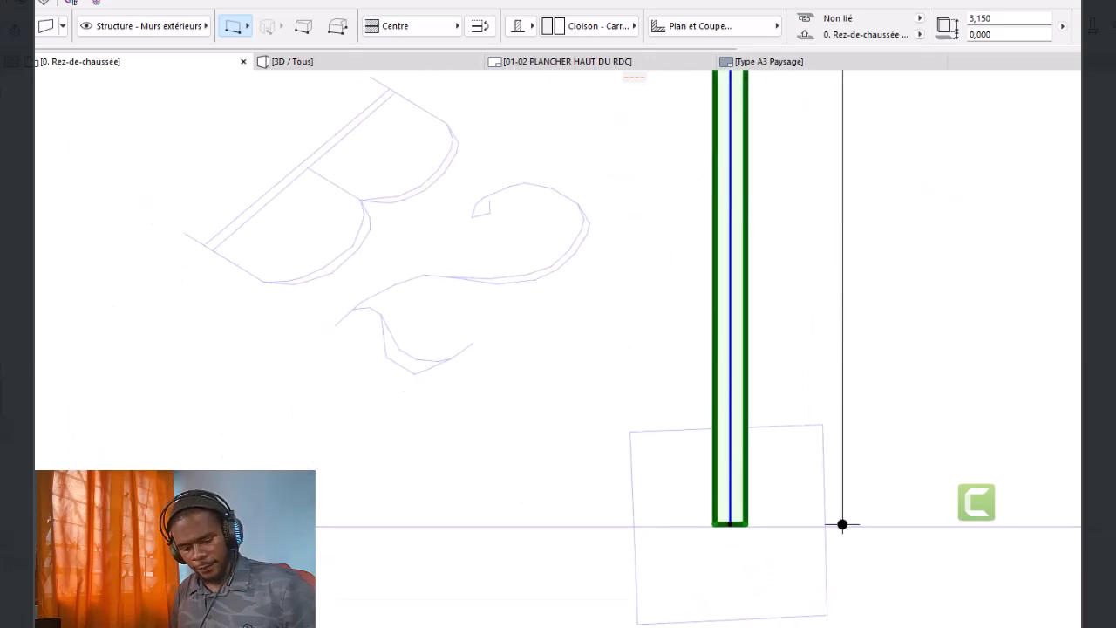
pyautogui.scroll(2, 755, 476)
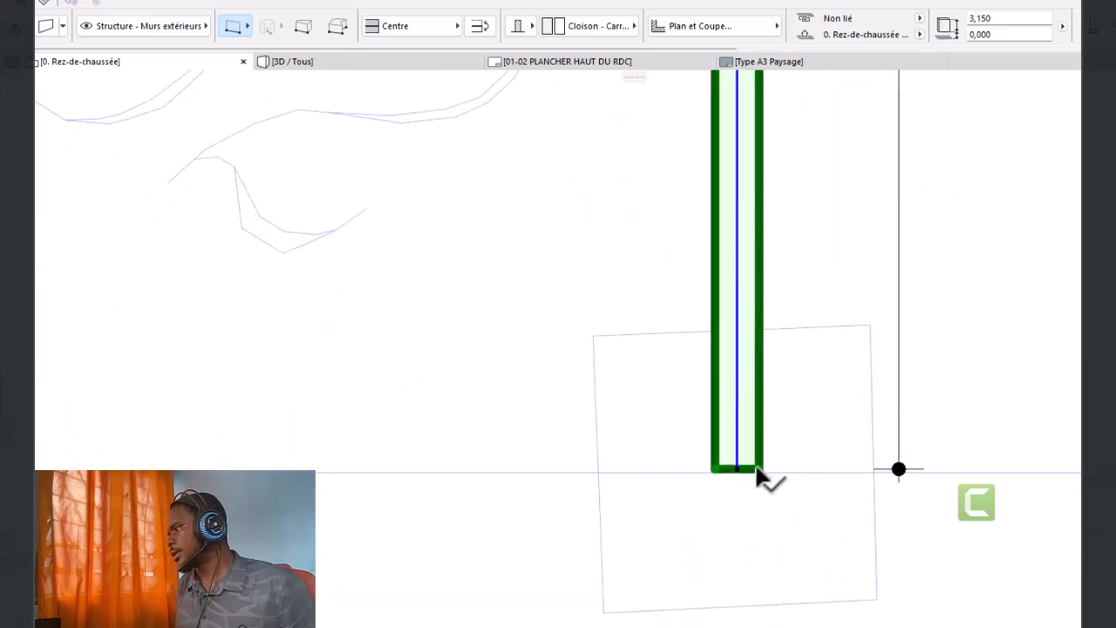
pyautogui.click(736, 467)
pyautogui.scroll(-5, 737, 465)
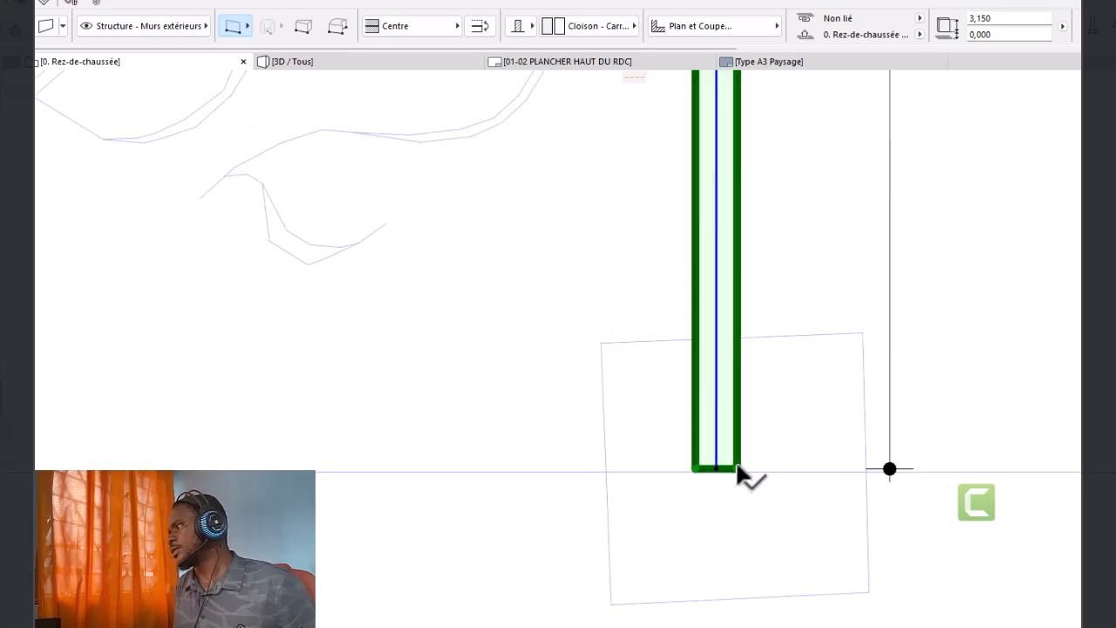
pyautogui.scroll(-3, 735, 459)
pyautogui.scroll(-2, 758, 446)
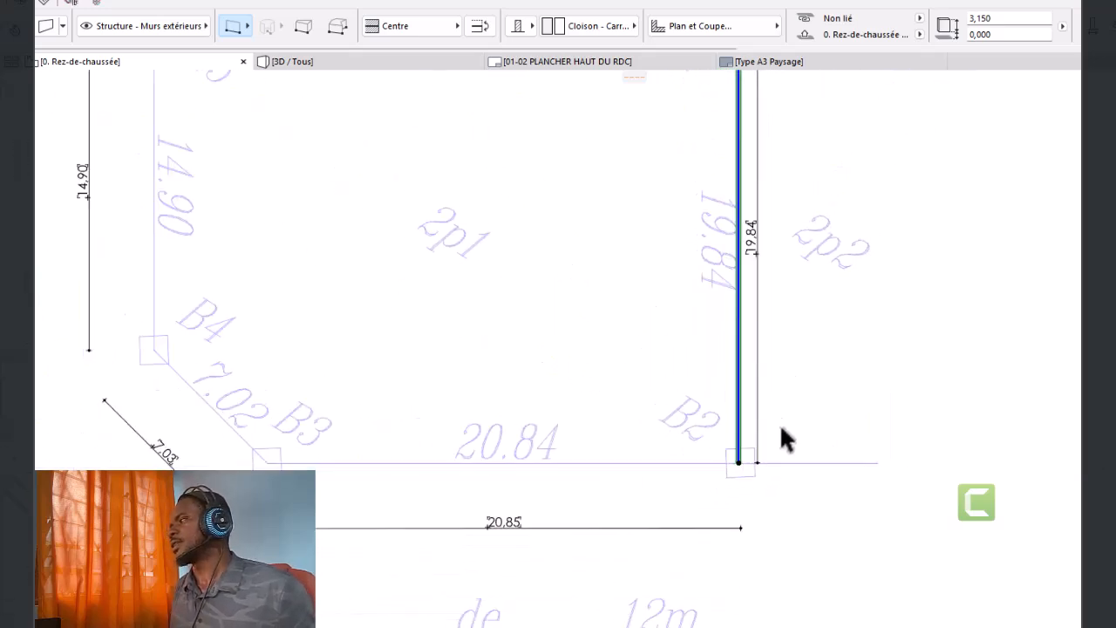
# Rotate a copy of the vertical wall by 90° about its end point at B2 so it runs towards B3.
pyautogui.scroll(5, 737, 453)
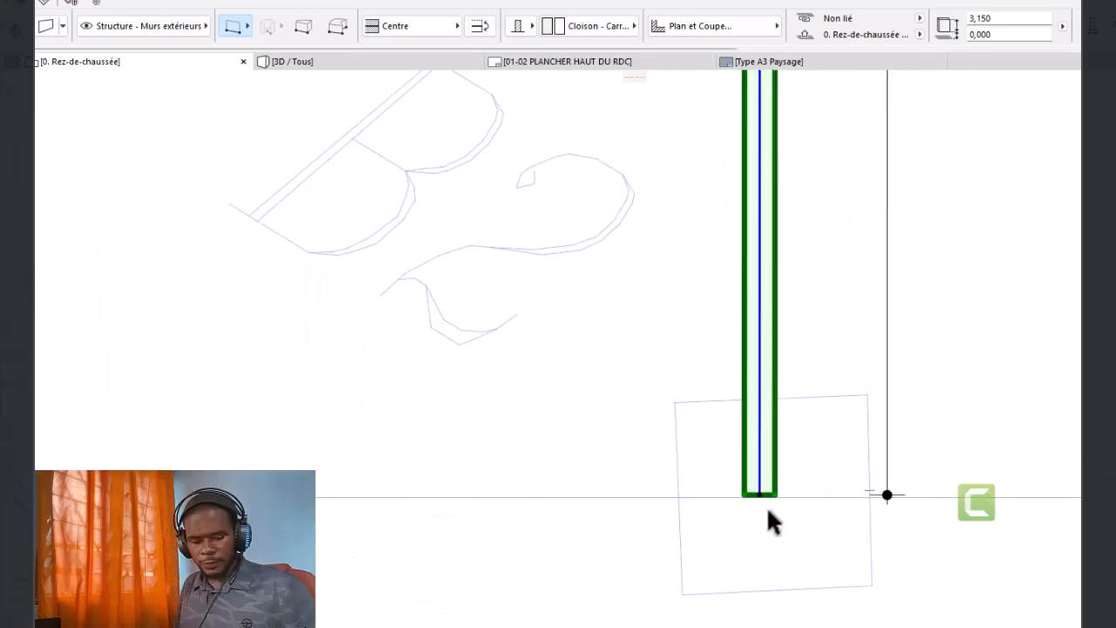
pyautogui.hotkey('ctrl', 'e')
pyautogui.click(760, 494)
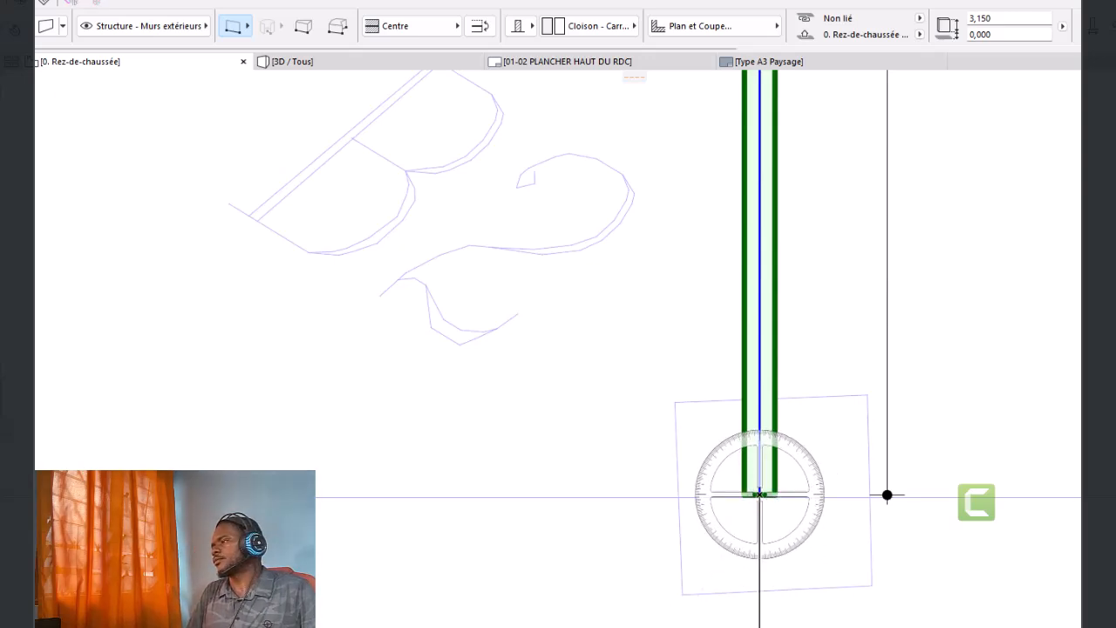
pyautogui.click(760, 626)
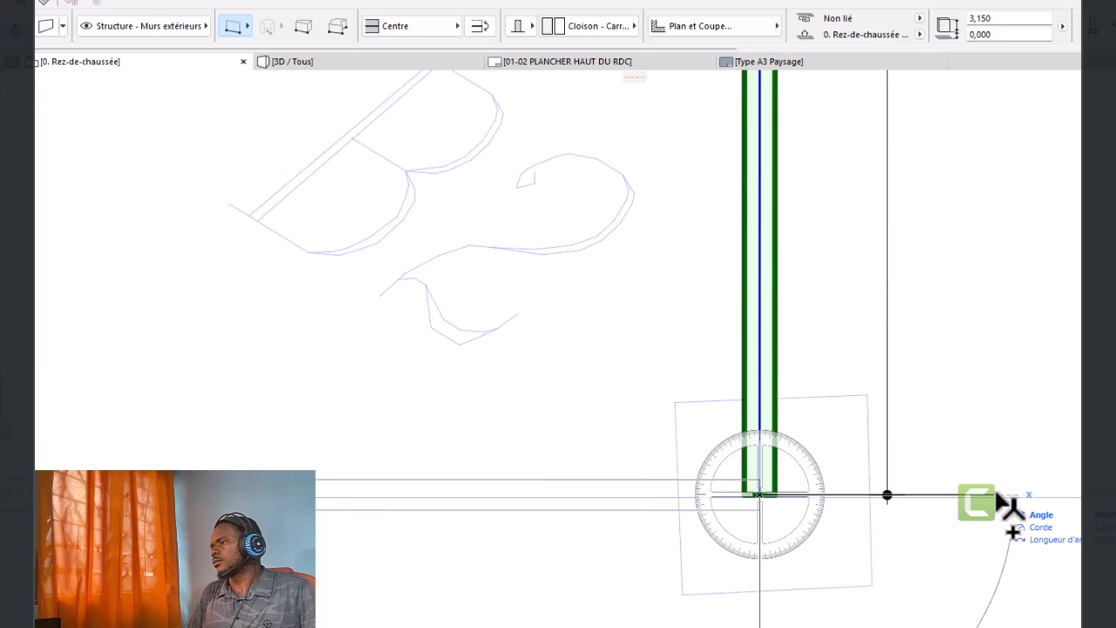
pyautogui.click(998, 495)
# Move the horizontal wall upward so its outer face lines up with the vertical wall's original end on the boundary.
pyautogui.scroll(5, 932, 517)
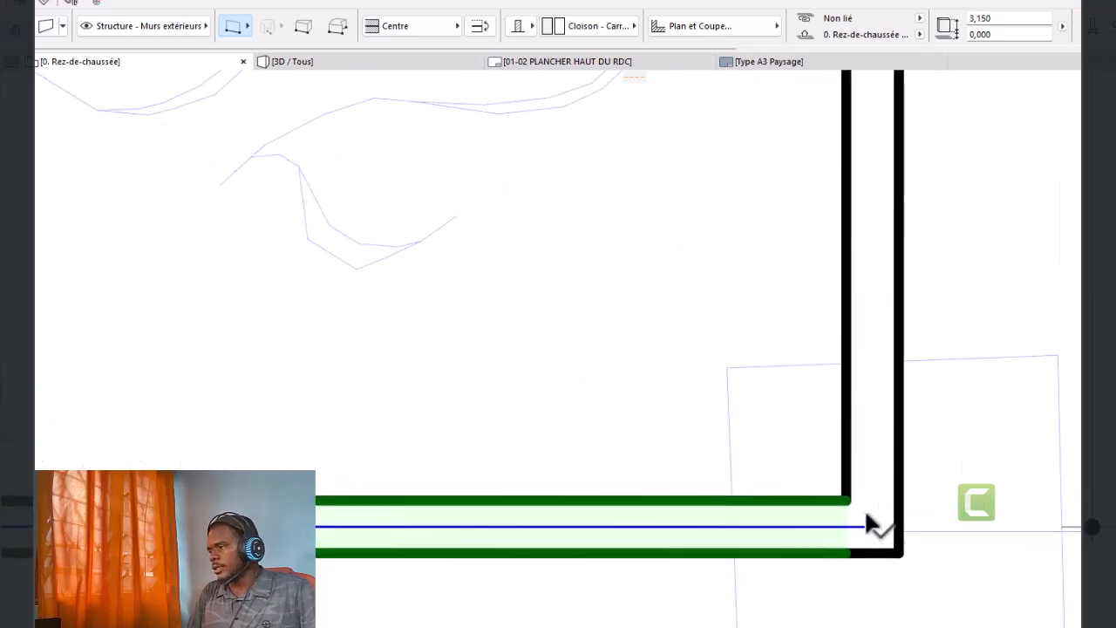
pyautogui.click(899, 555)
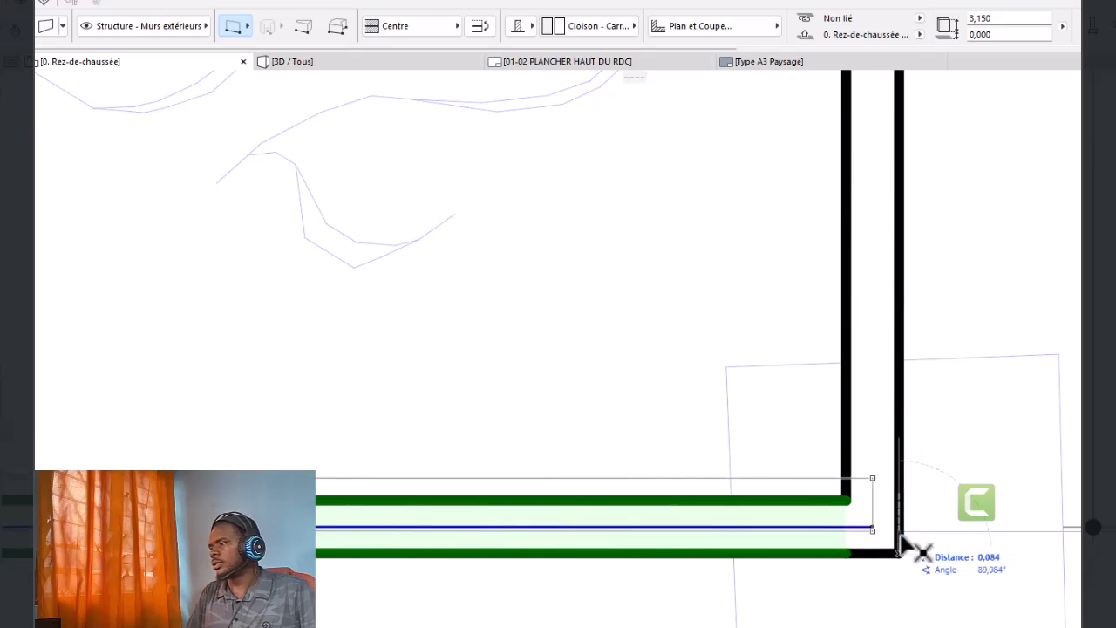
pyautogui.click(899, 543)
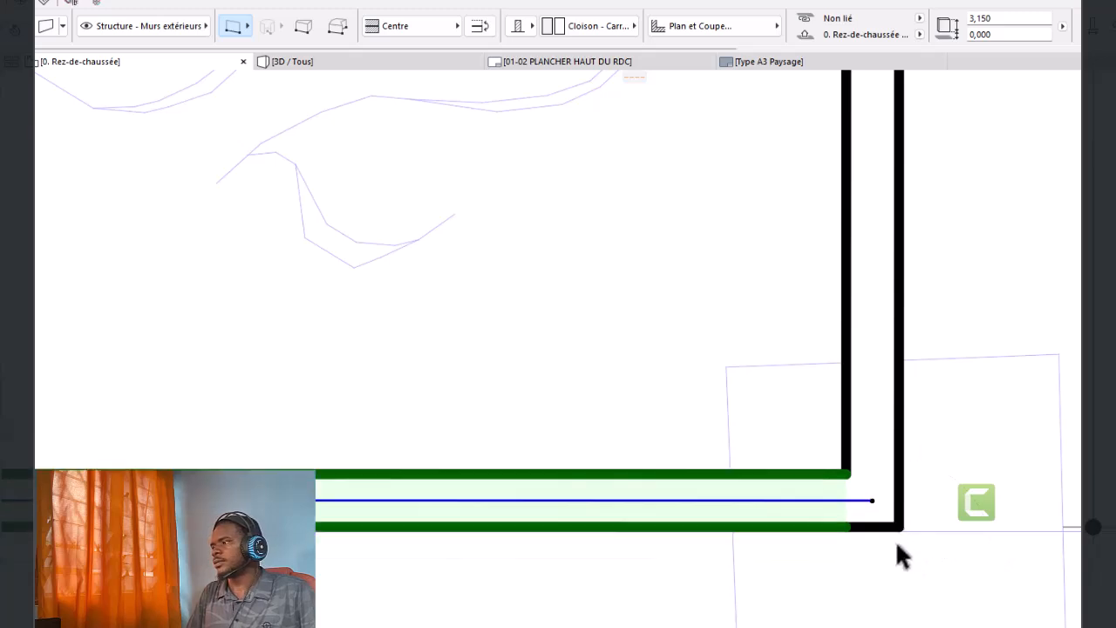
# Join the vertical and horizontal walls at corner B2 with the Intersection command and clear the selection.
pyautogui.keyDown('shift'); pyautogui.click(884, 466); pyautogui.keyUp('shift')
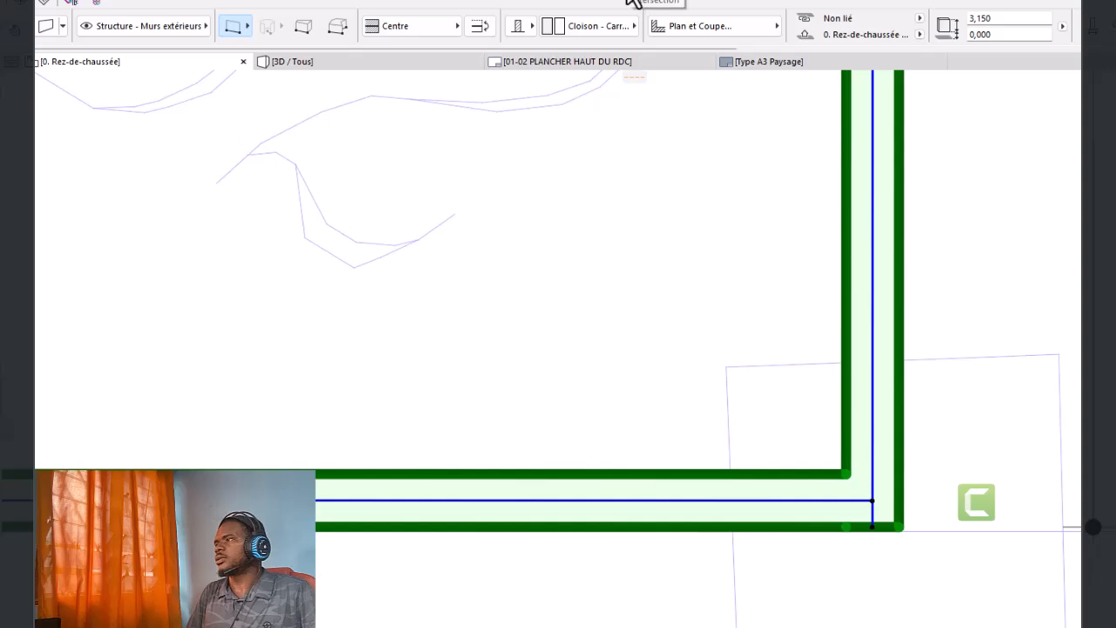
pyautogui.scroll(-6, 942, 380)
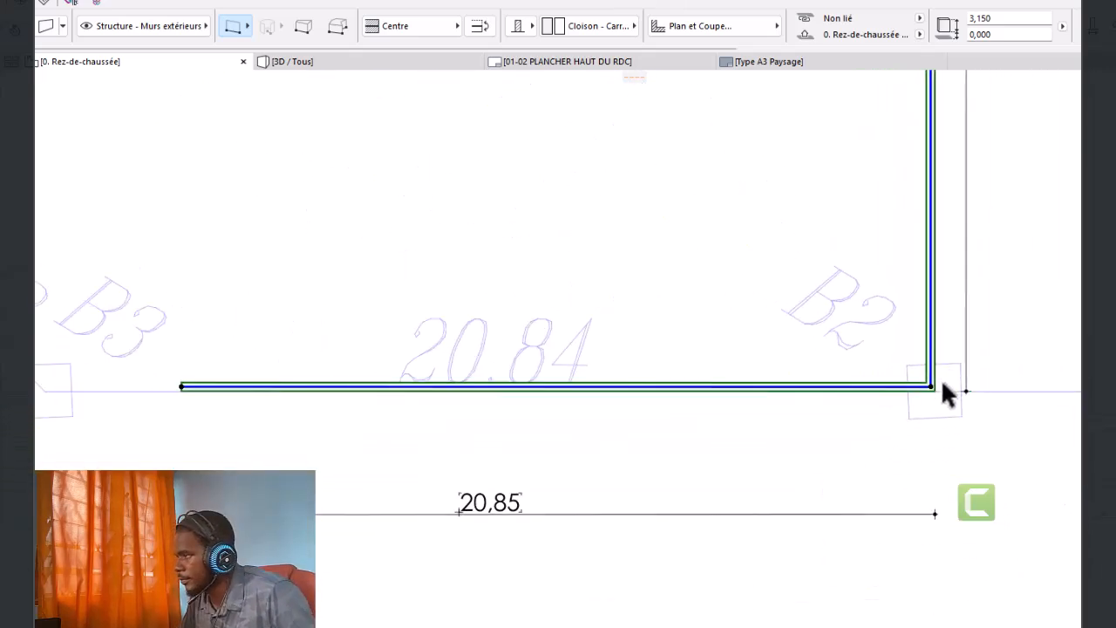
pyautogui.click(835, 419)
# Switch to the reference PDF floor plan, examine the dimensions around the Magasin and Salle d'étude, and return to Archicad.
pyautogui.scroll(-3, 965, 534)
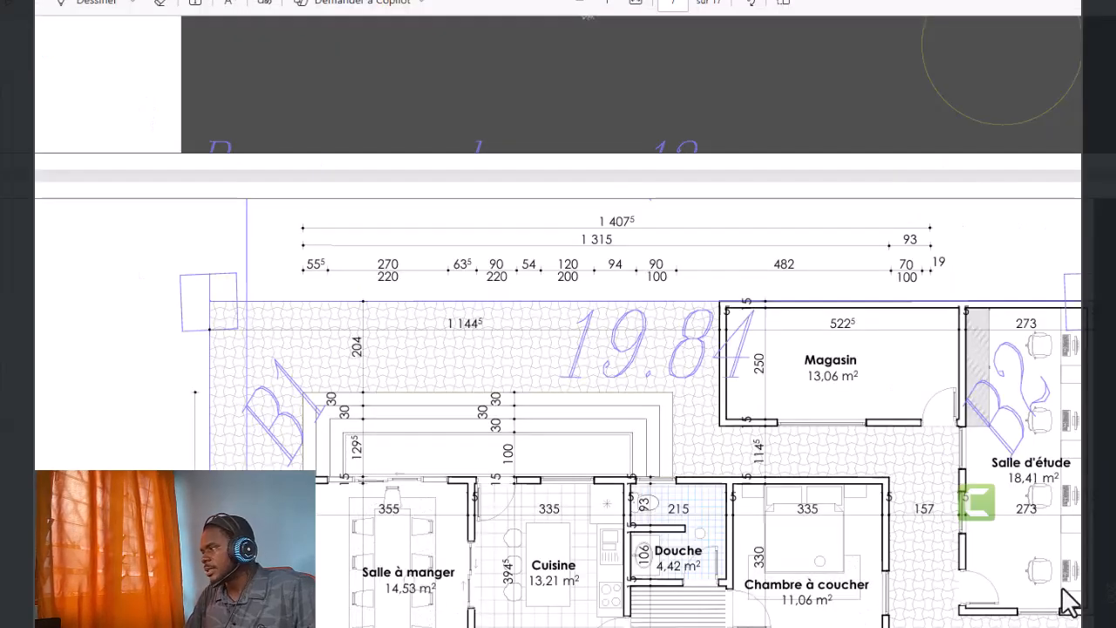
pyautogui.keyDown('ctrl'); pyautogui.scroll(2, 1072, 600); pyautogui.keyUp('ctrl')
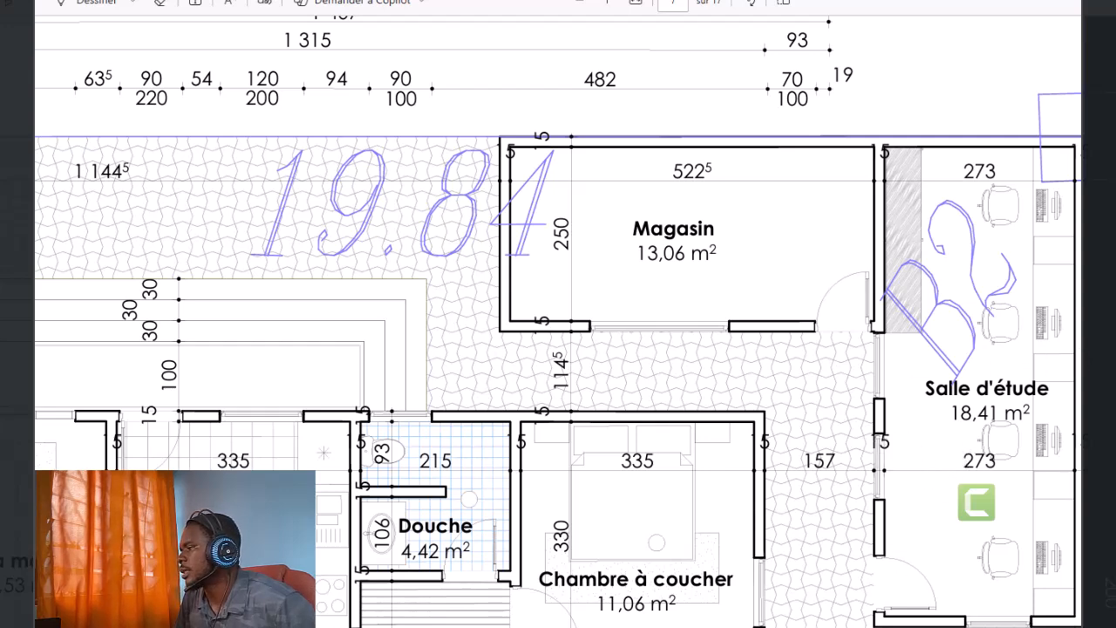
pyautogui.hotkey('alt', 'Tab')
# Copy the vertical boundary wall horizontally into the plot at a distance of 2,65.
pyautogui.scroll(-2, 855, 349)
pyautogui.scroll(5, 959, 422)
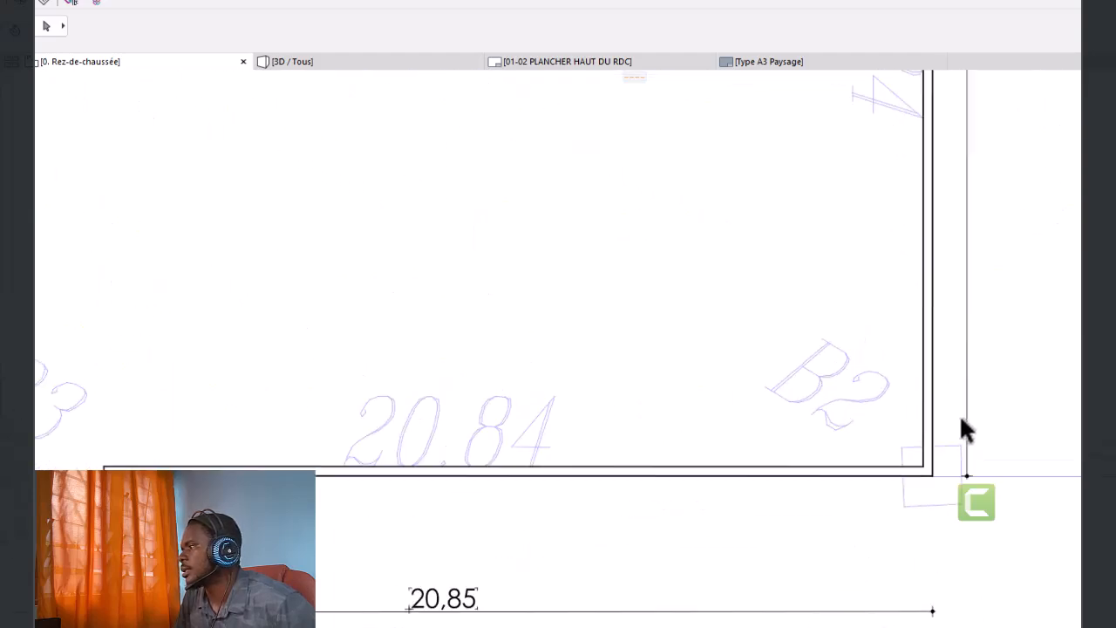
pyautogui.click(907, 388)
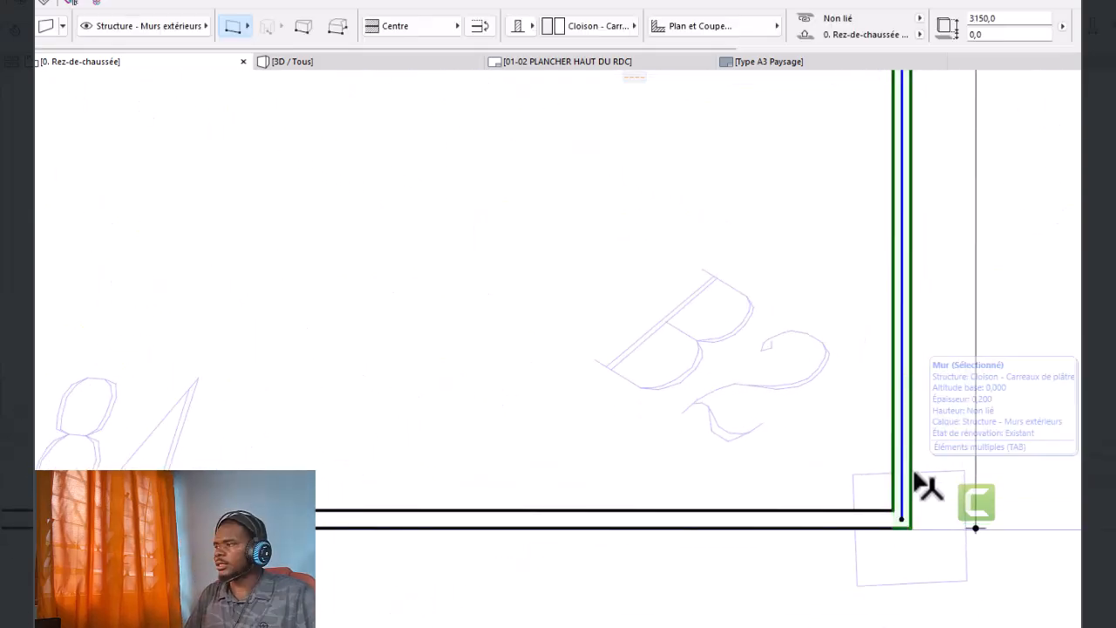
pyautogui.moveTo(873, 370); pyautogui.dragTo(835, 370)
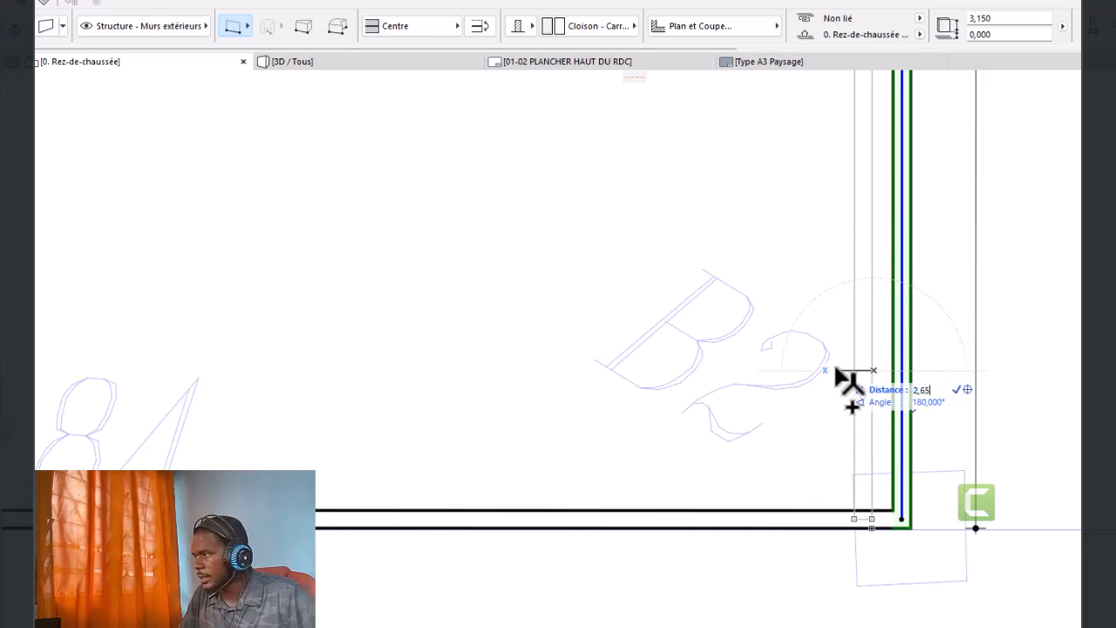
pyautogui.press('Return')
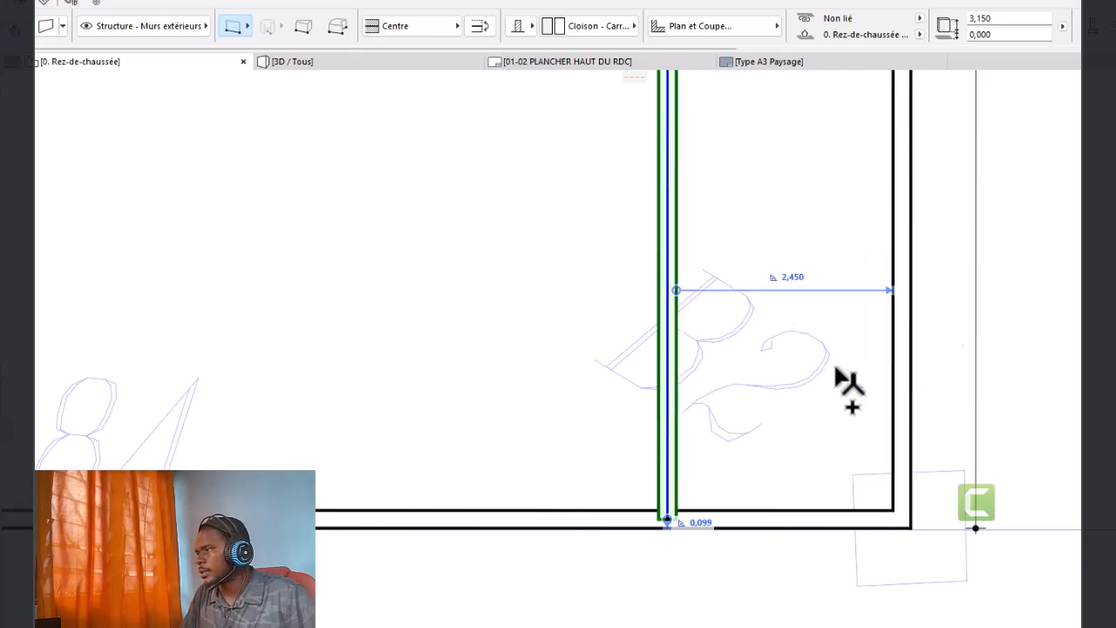
# Copy the horizontal boundary wall upward into the plot by 2,73 and set the clear spacing between the two walls to 2,730.
pyautogui.click(562, 521)
pyautogui.moveTo(530, 490); pyautogui.dragTo(531, 389)
pyautogui.write('2,73')
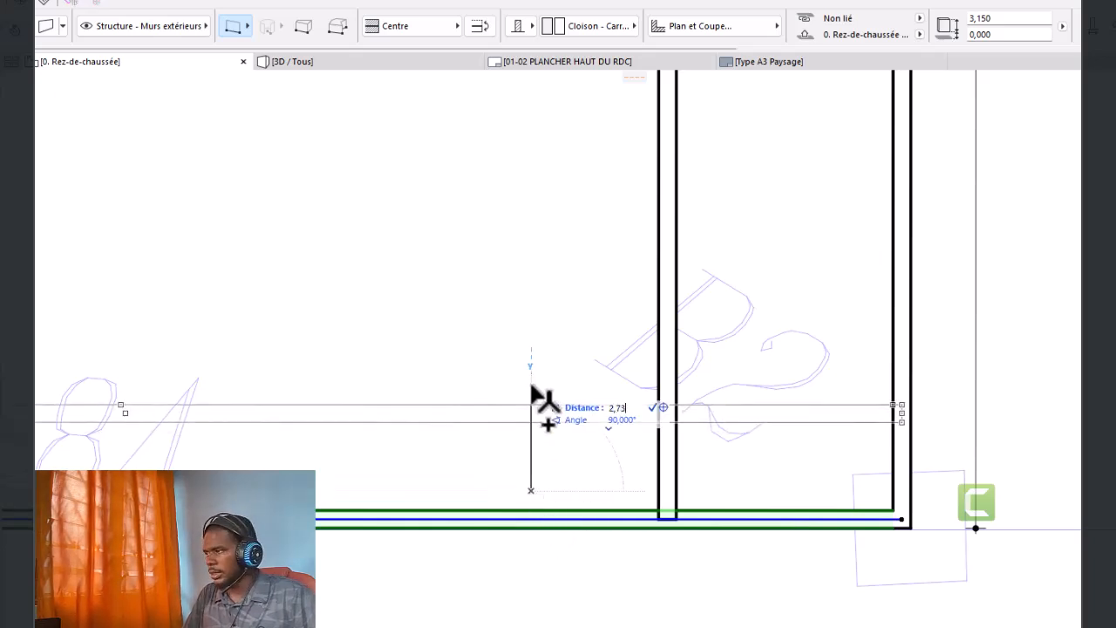
pyautogui.press('Return')
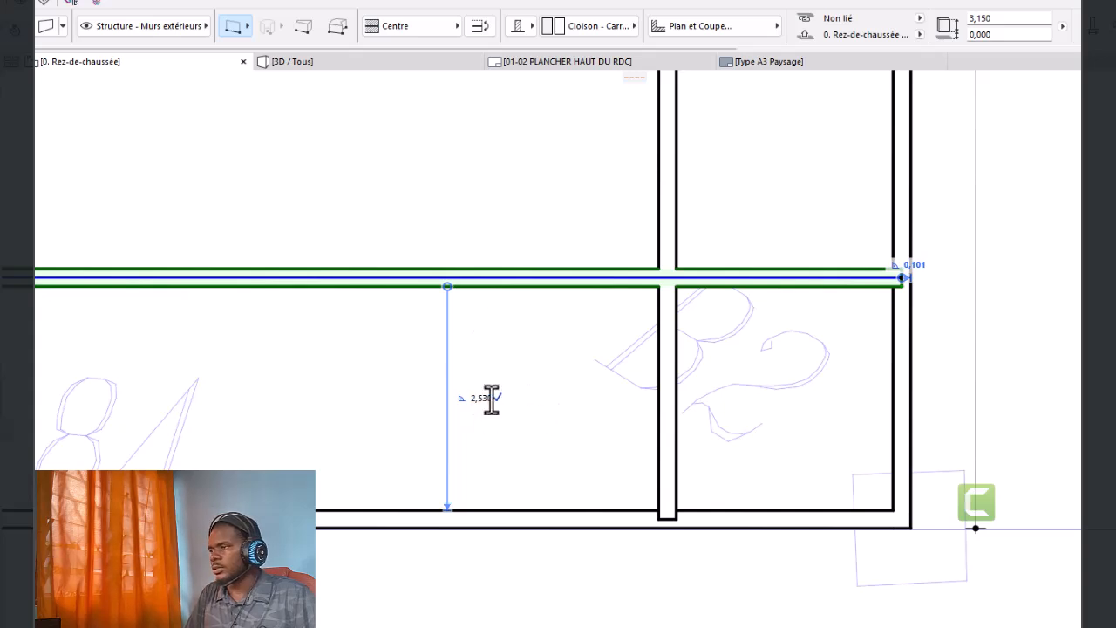
pyautogui.click(485, 399)
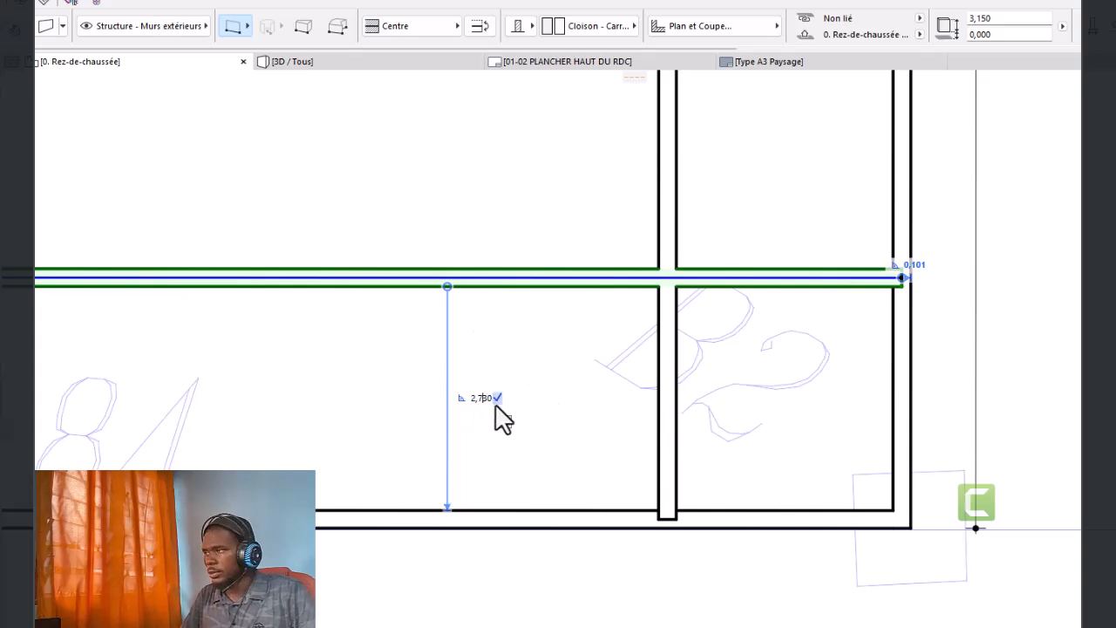
pyautogui.press('Return')
# Set the clear spacing between the inner vertical wall and the outer vertical wall to 2,5 and clear the selection.
pyautogui.click(678, 176)
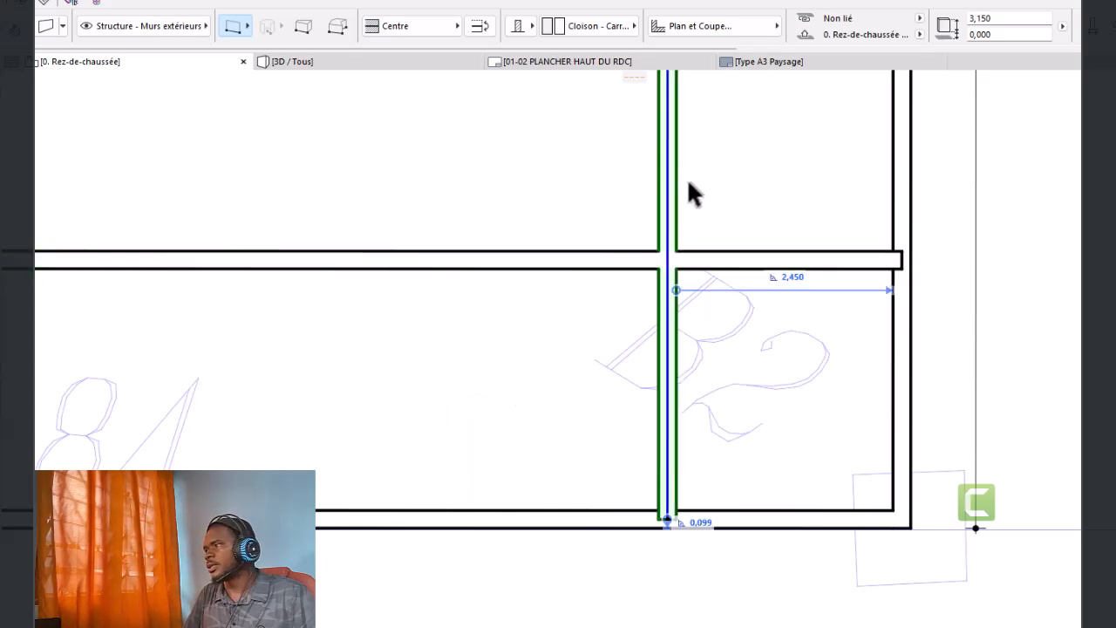
pyautogui.click(795, 279)
pyautogui.write('2')
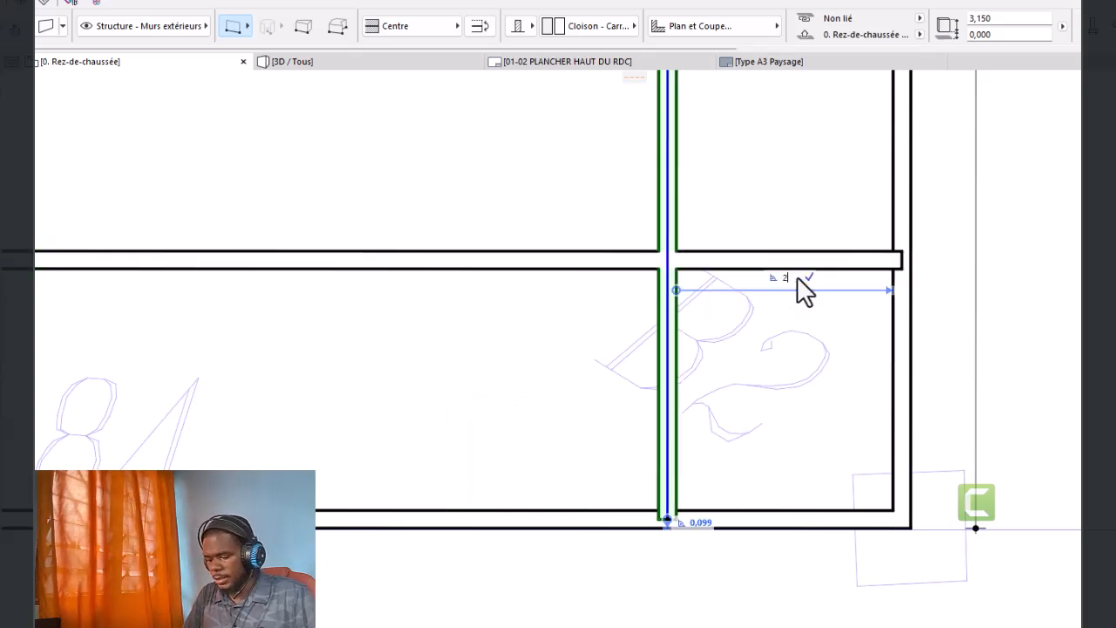
pyautogui.write(',5')
pyautogui.press('Return')
pyautogui.scroll(-4, 697, 300)
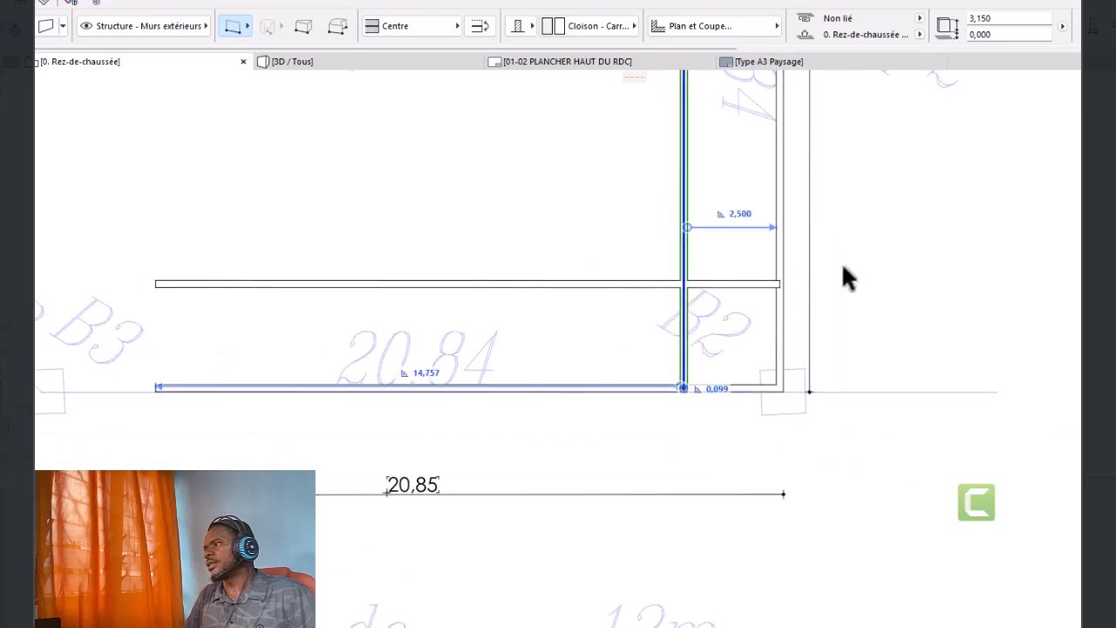
pyautogui.click(842, 265)
# Reselect the inner vertical wall and open the work environment's Autres options settings for review.
pyautogui.click(685, 228)
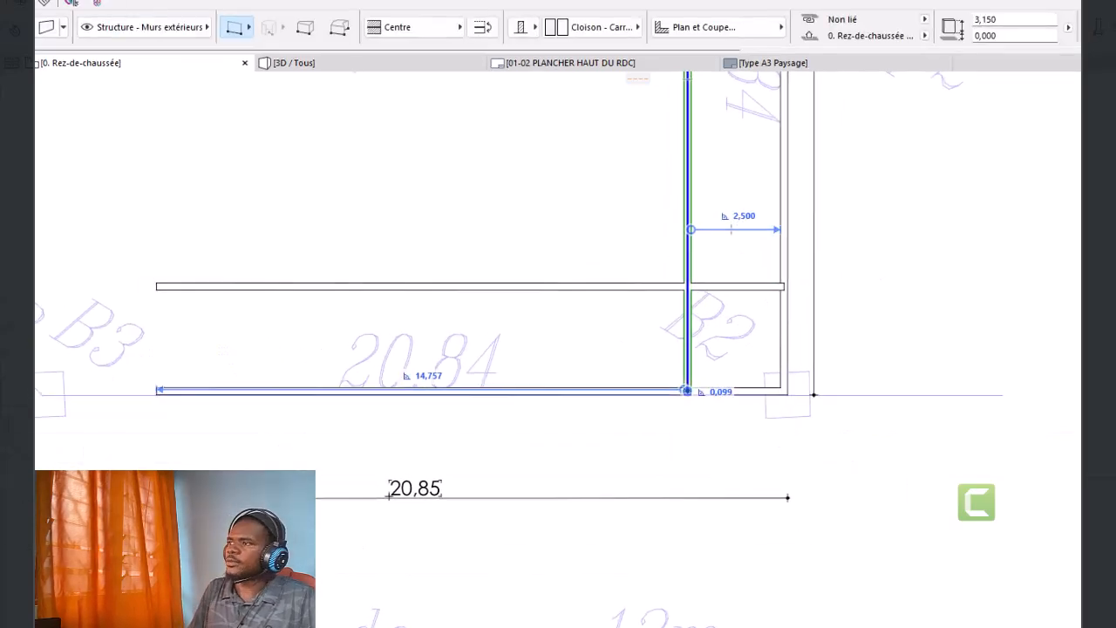
pyautogui.click(230, 9)
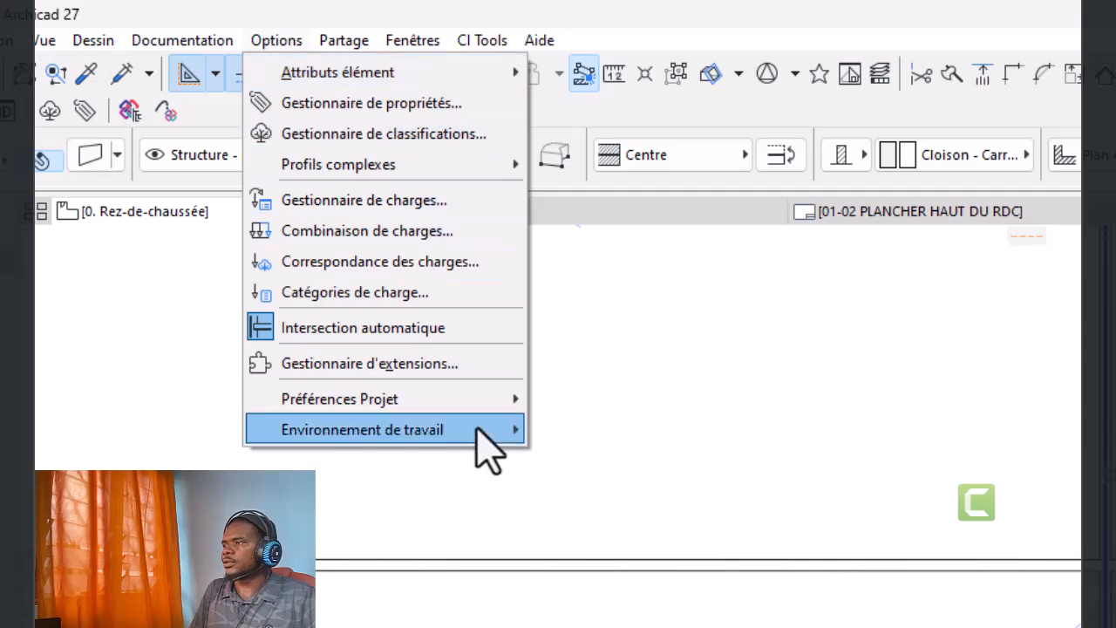
pyautogui.moveTo(488, 436)
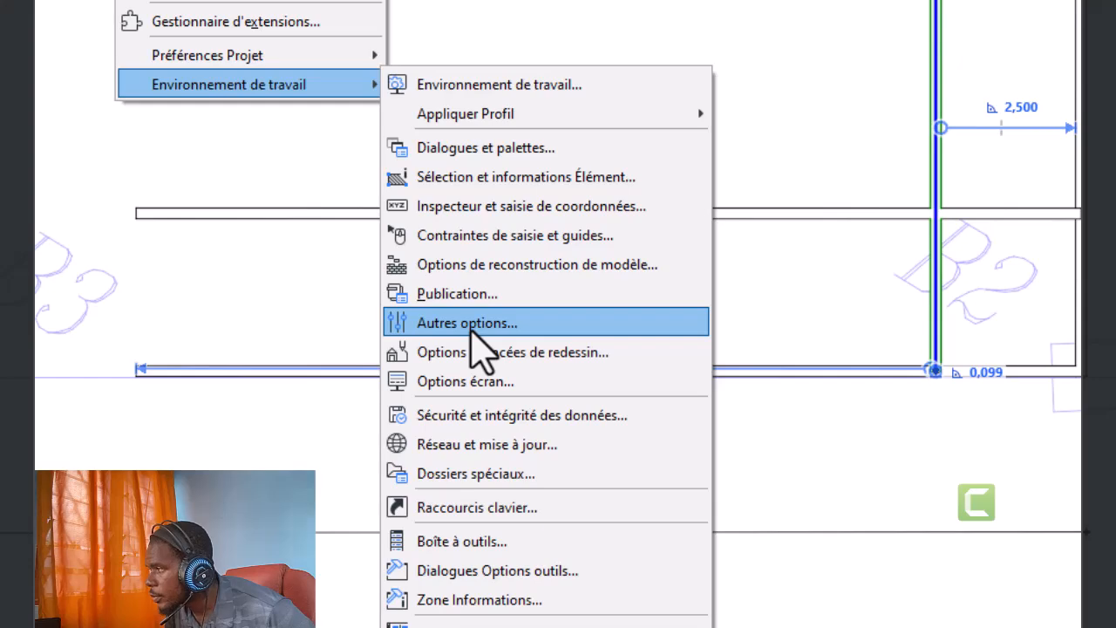
pyautogui.click(471, 324)
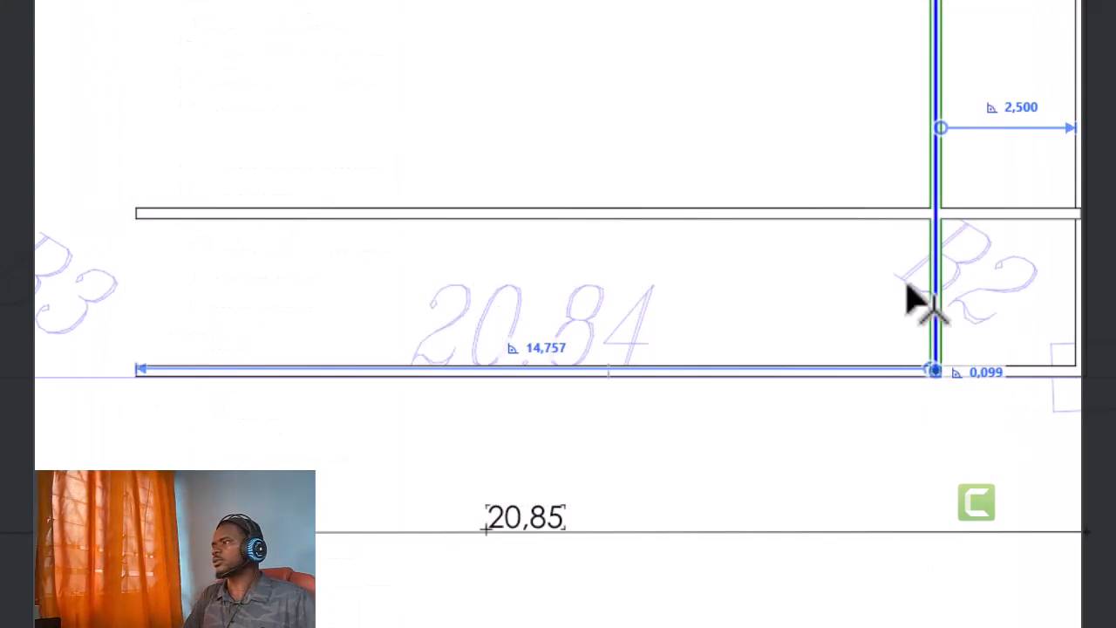
pyautogui.click(934, 370)
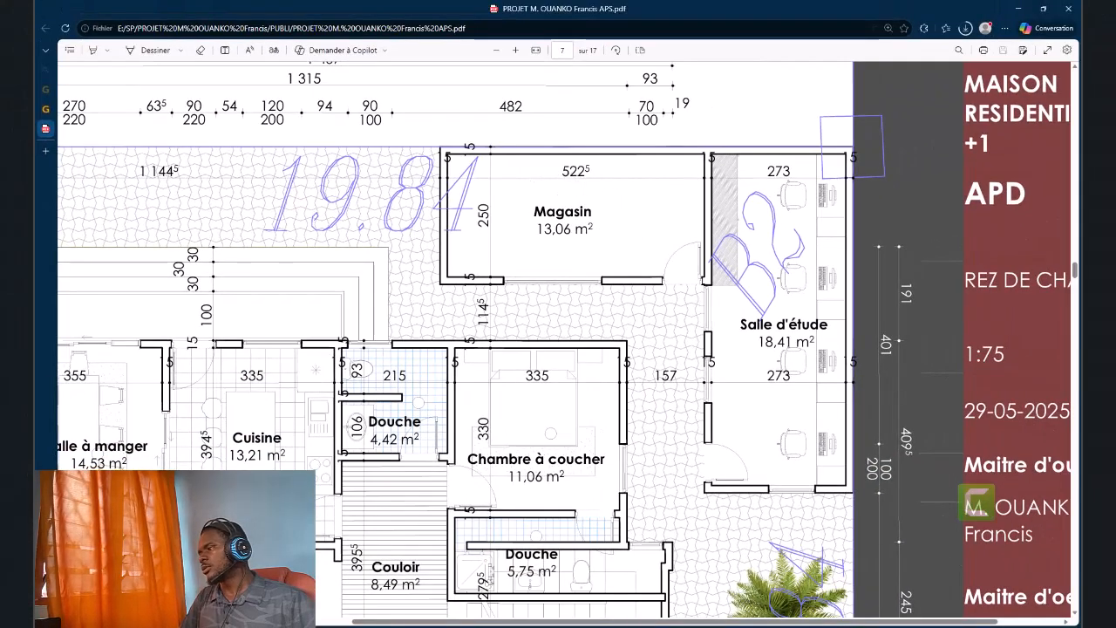
# Return from the reference PDF to Archicad and copy the inner horizontal wall upward at a distance of 5,22.
pyautogui.hotkey('alt', 'Tab')
pyautogui.click(534, 251)
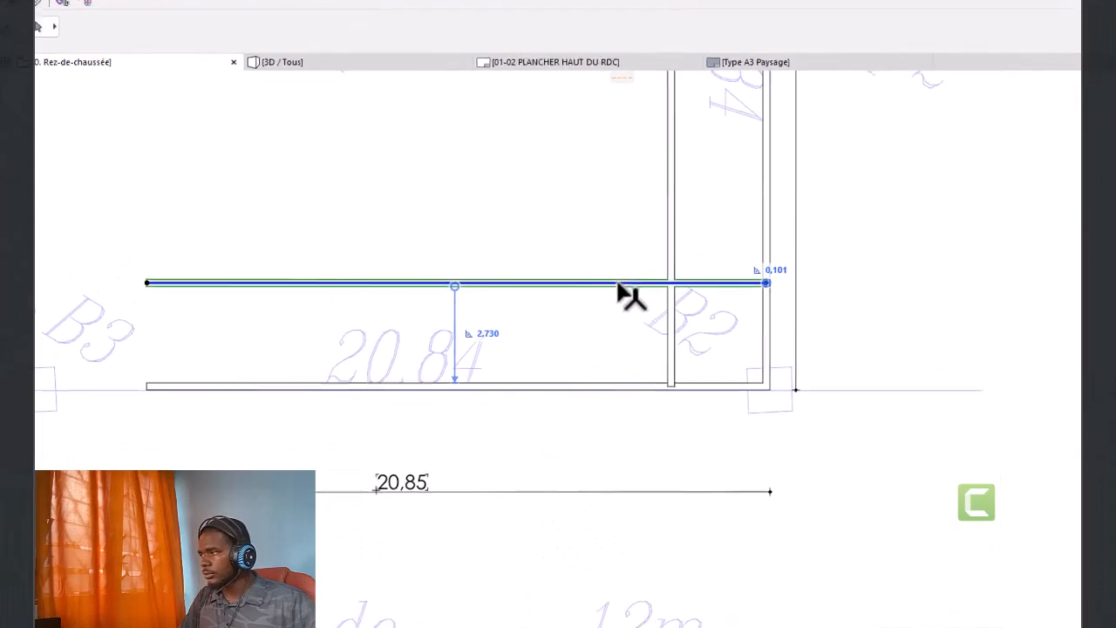
pyautogui.hotkey('ctrl', 'shift', 'd')
pyautogui.click(597, 362)
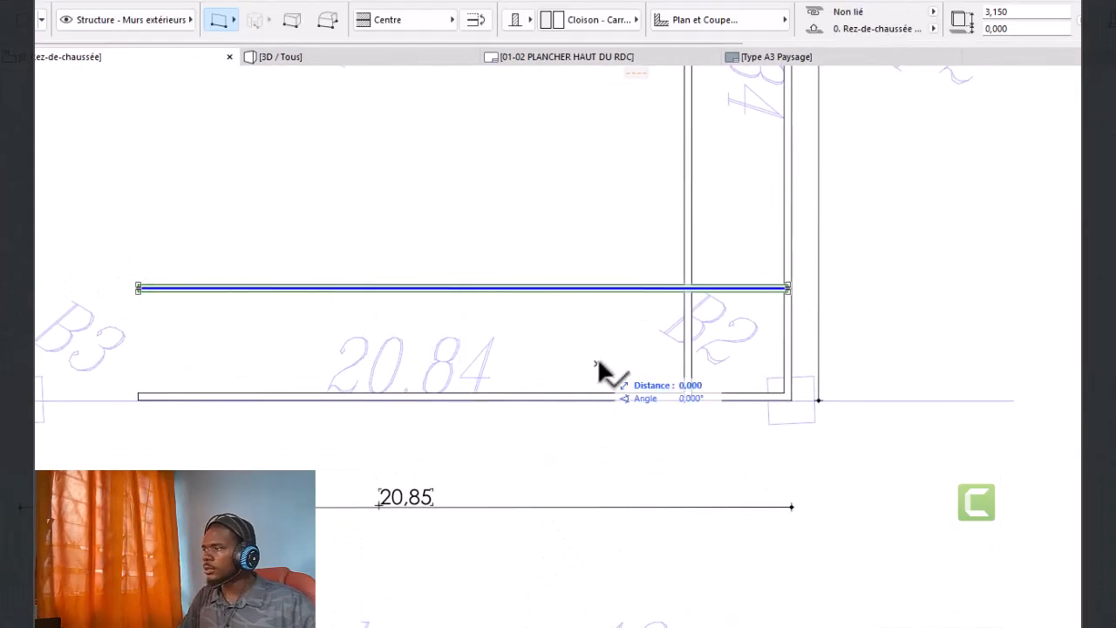
pyautogui.write('5,22')
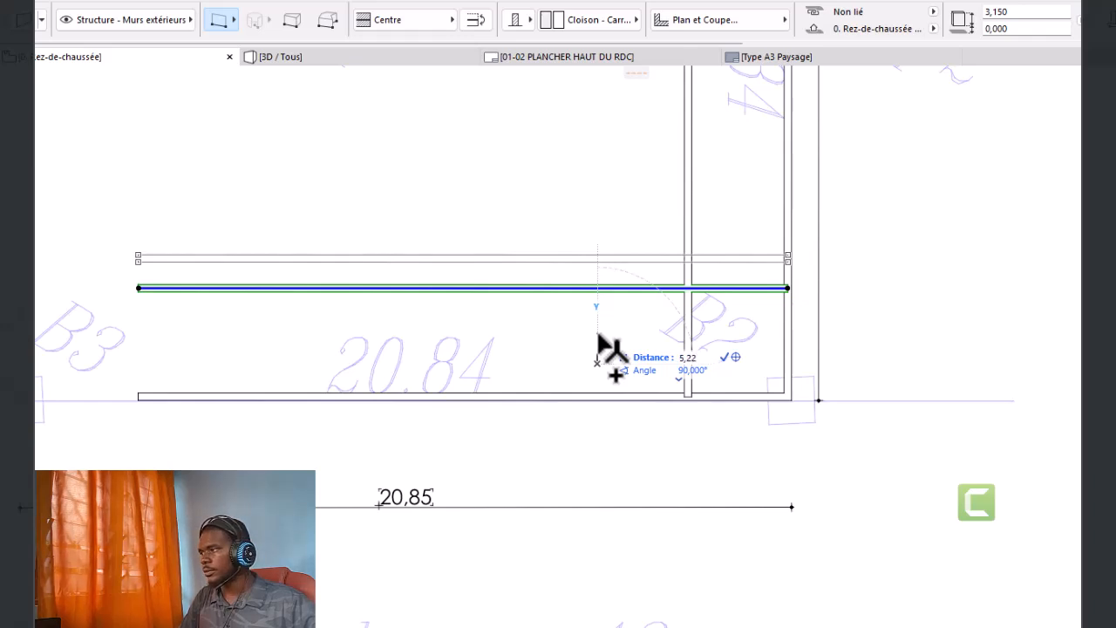
pyautogui.press('Return')
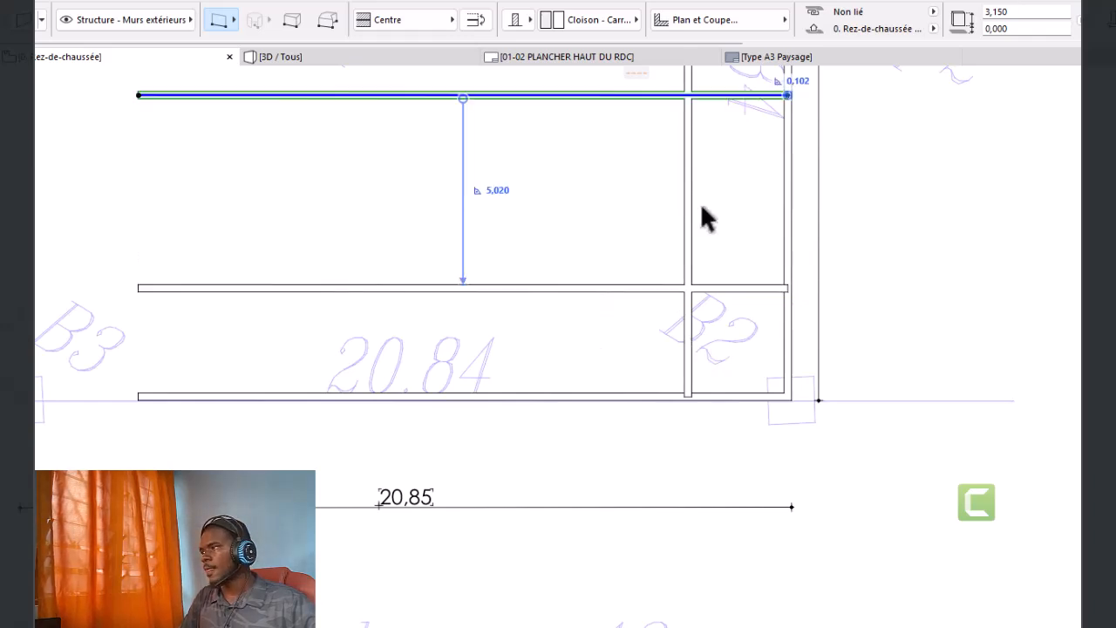
# Trim the inner vertical wall above the new horizontal wall, then try the same trim on the outer vertical wall and undo it.
pyautogui.scroll(-3, 622, 418)
pyautogui.scroll(2, 705, 162)
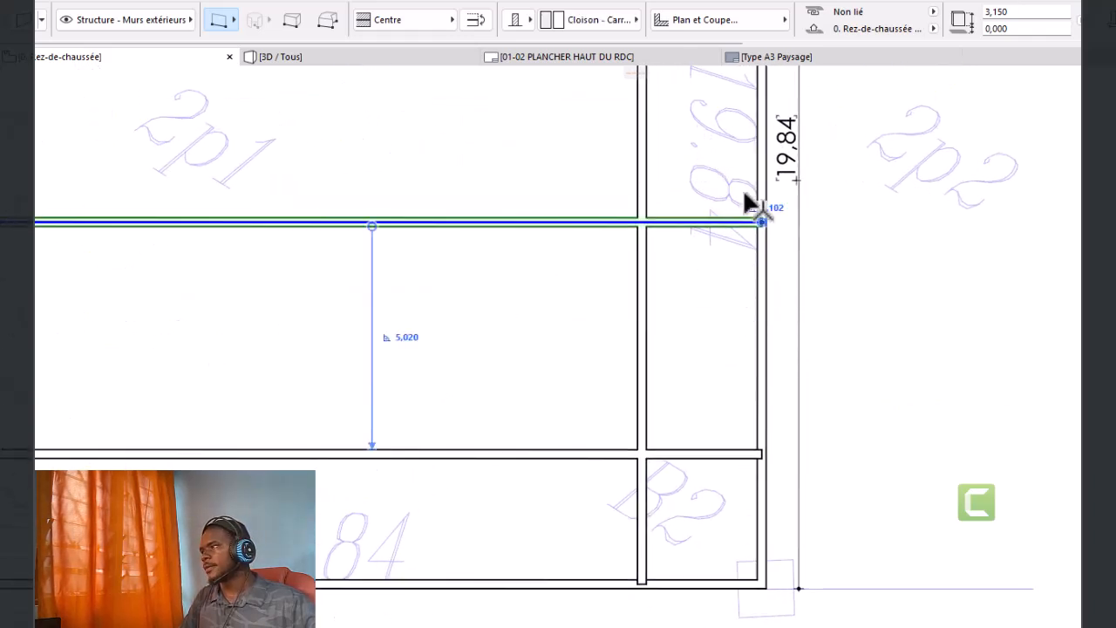
pyautogui.keyDown('ctrl'); pyautogui.click(642, 141); pyautogui.keyUp('ctrl')
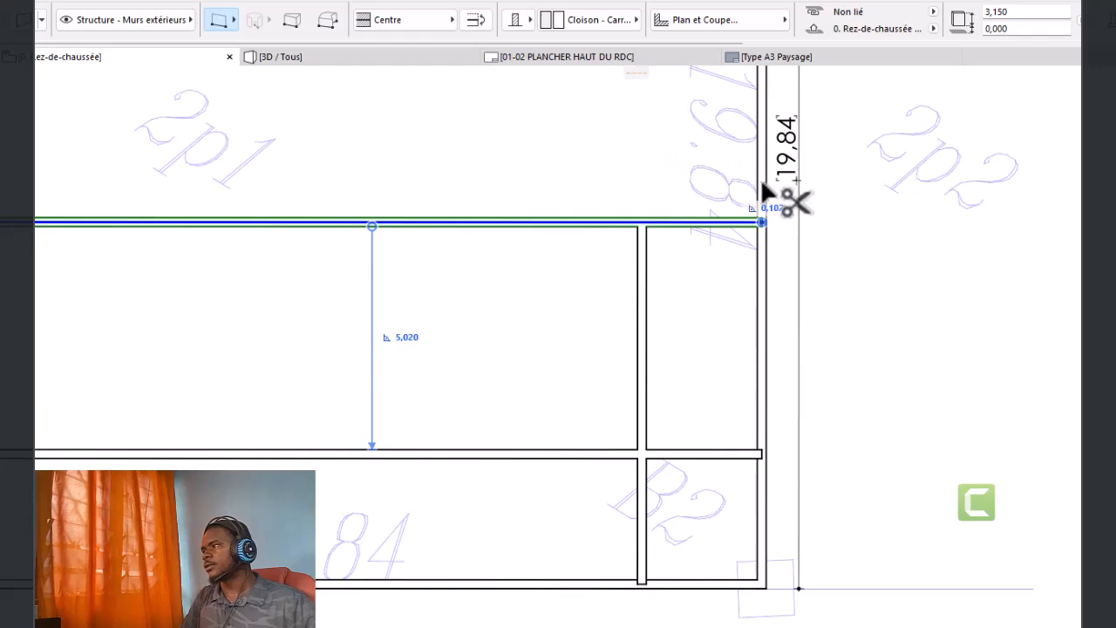
pyautogui.keyDown('ctrl'); pyautogui.click(760, 173); pyautogui.keyUp('ctrl')
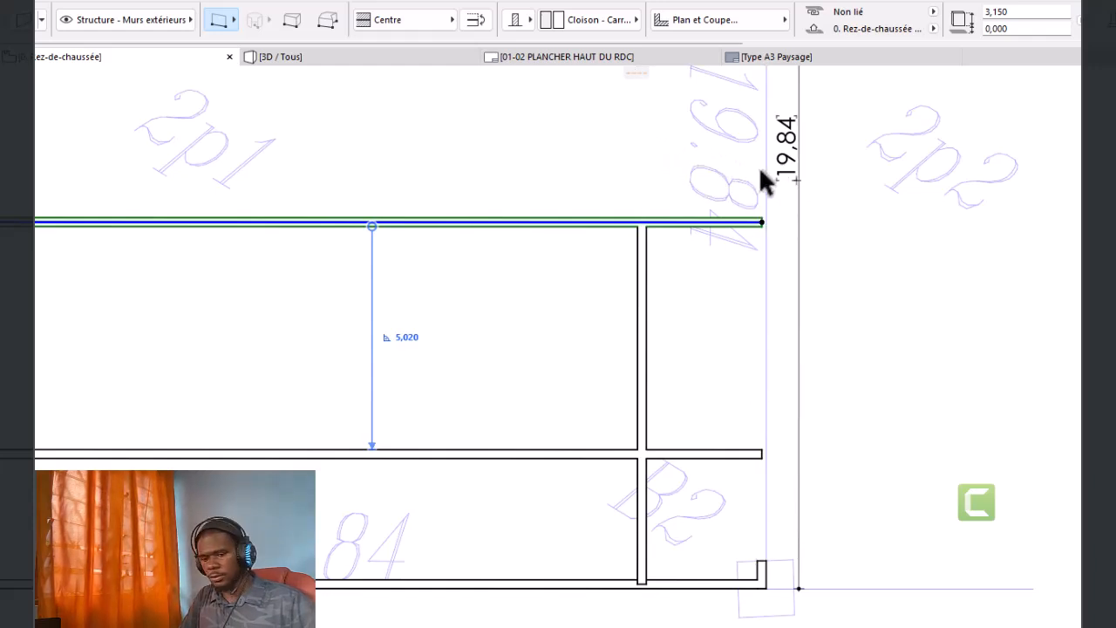
pyautogui.hotkey('ctrl', 'z')
# Select the upper horizontal wall and the outer vertical wall together at their junction.
pyautogui.scroll(2, 767, 243)
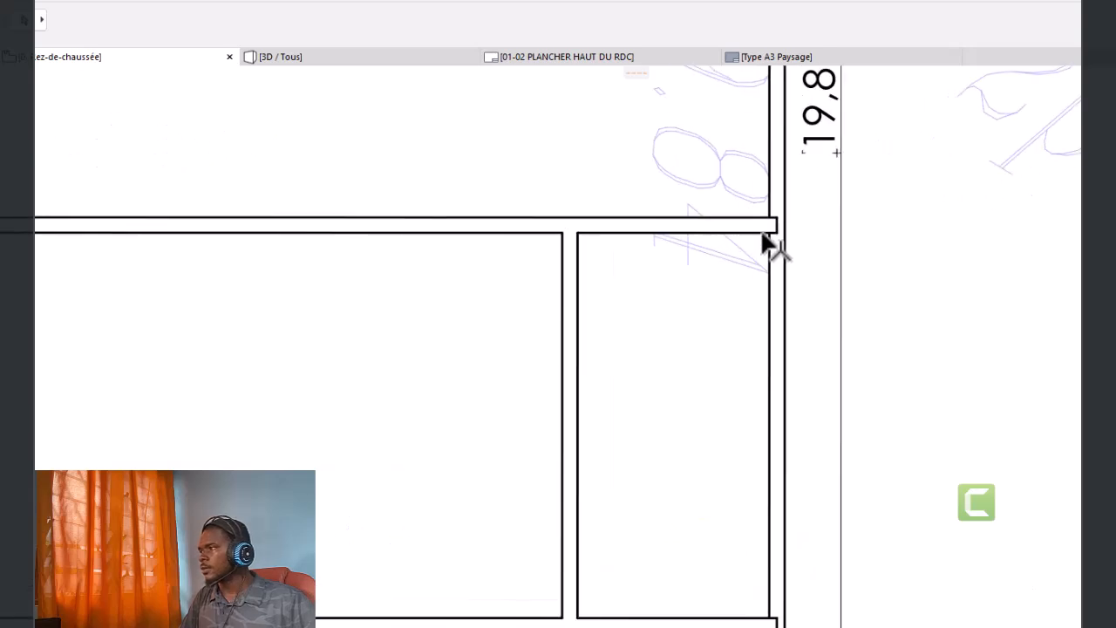
pyautogui.keyDown('shift'); pyautogui.click(781, 259); pyautogui.keyUp('shift')
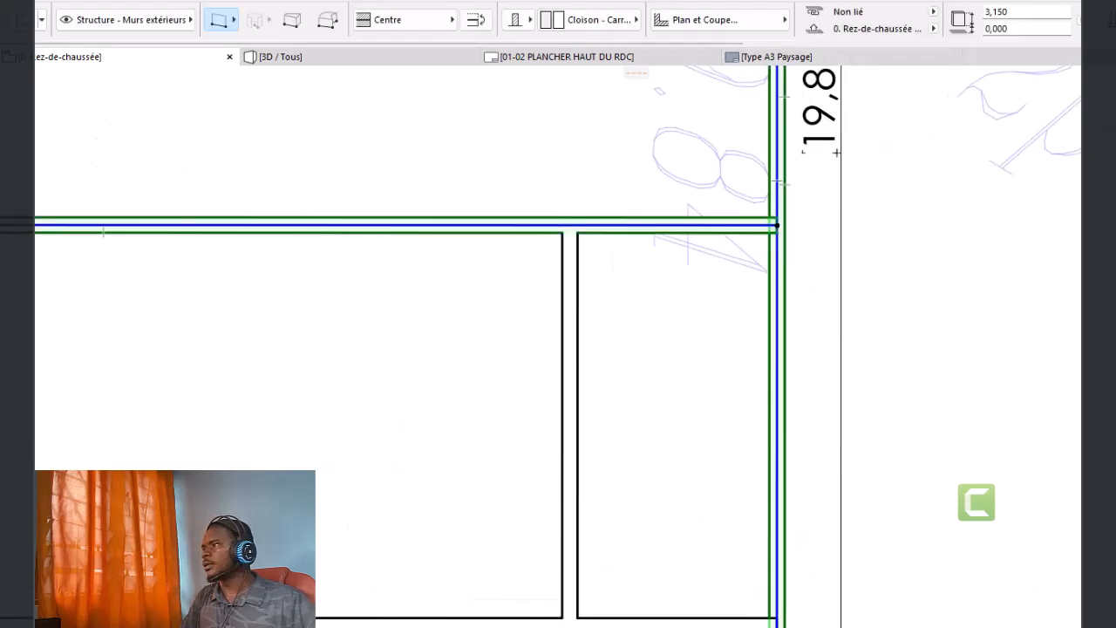